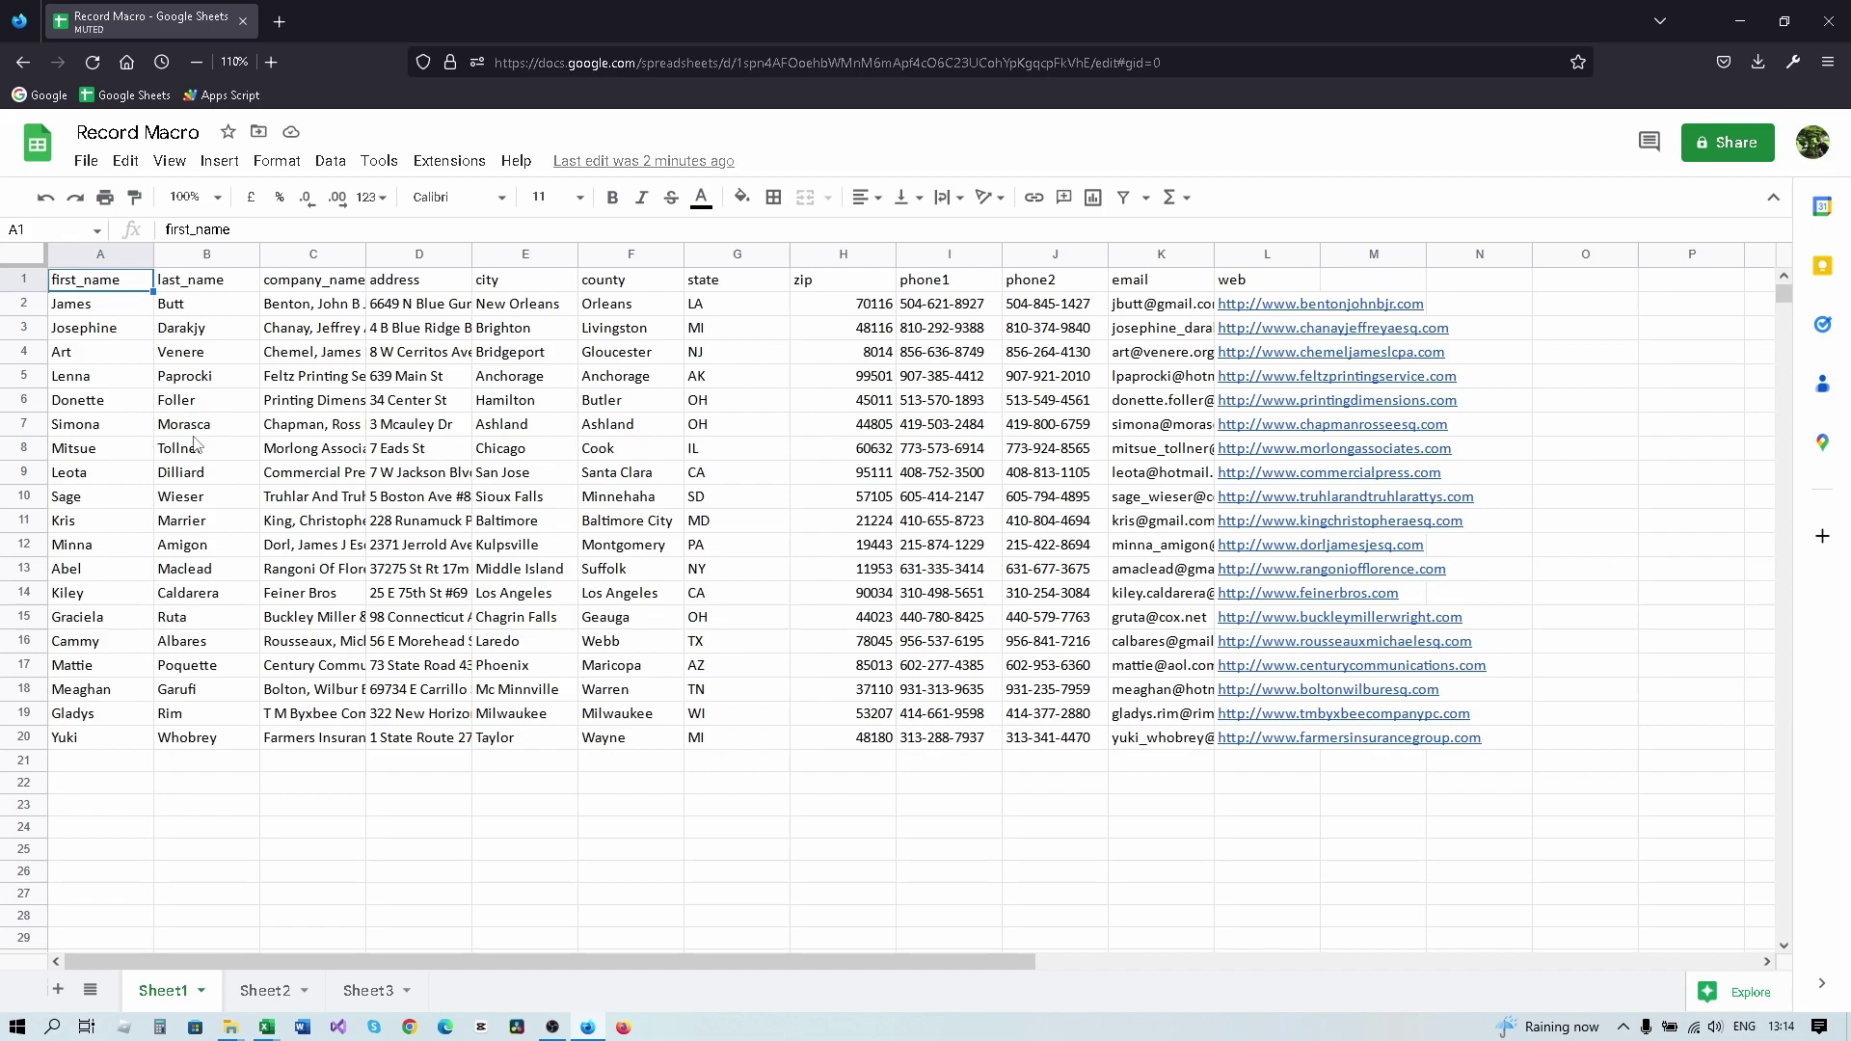
Step: Review Sheet2, Sheet3 and the Sheet1 last_name and company_name headers, ending on Sheet1
{"action": "left_click", "coordinate": [251, 993]}
{"action": "left_click", "coordinate": [362, 996]}
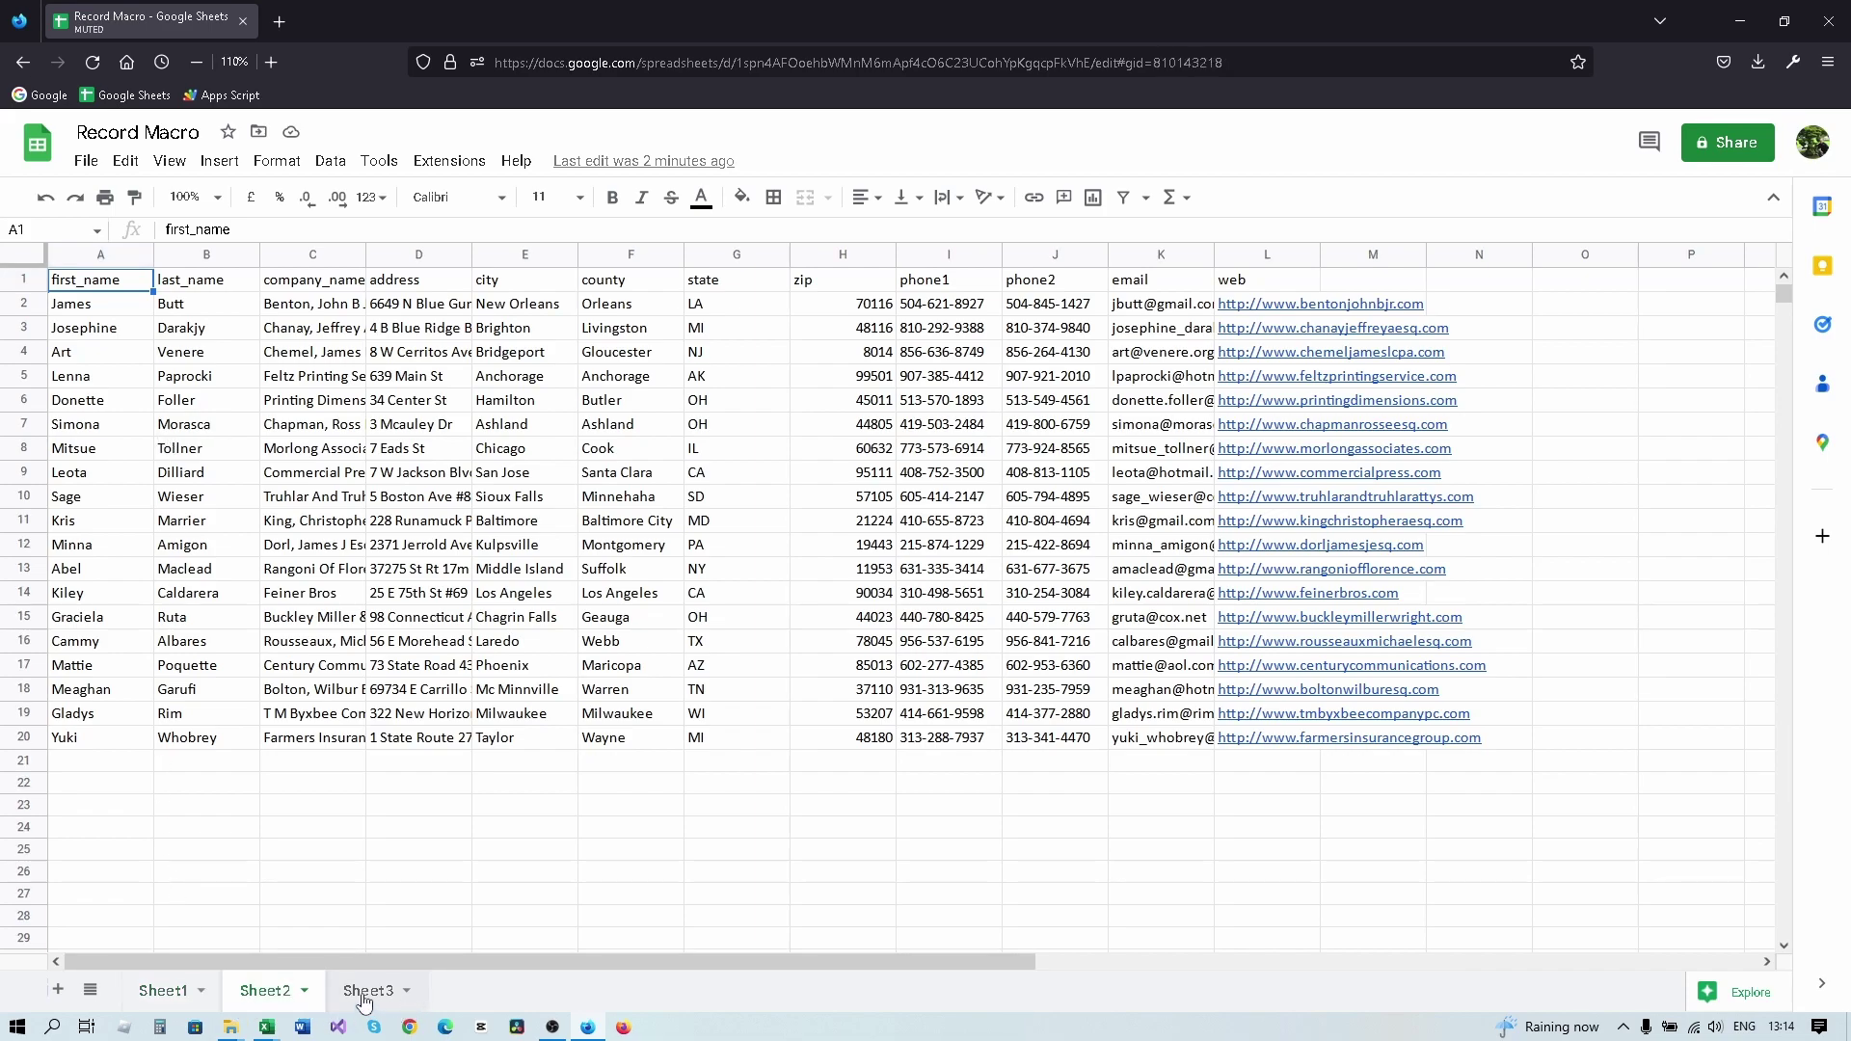
{"action": "left_click", "coordinate": [162, 1003]}
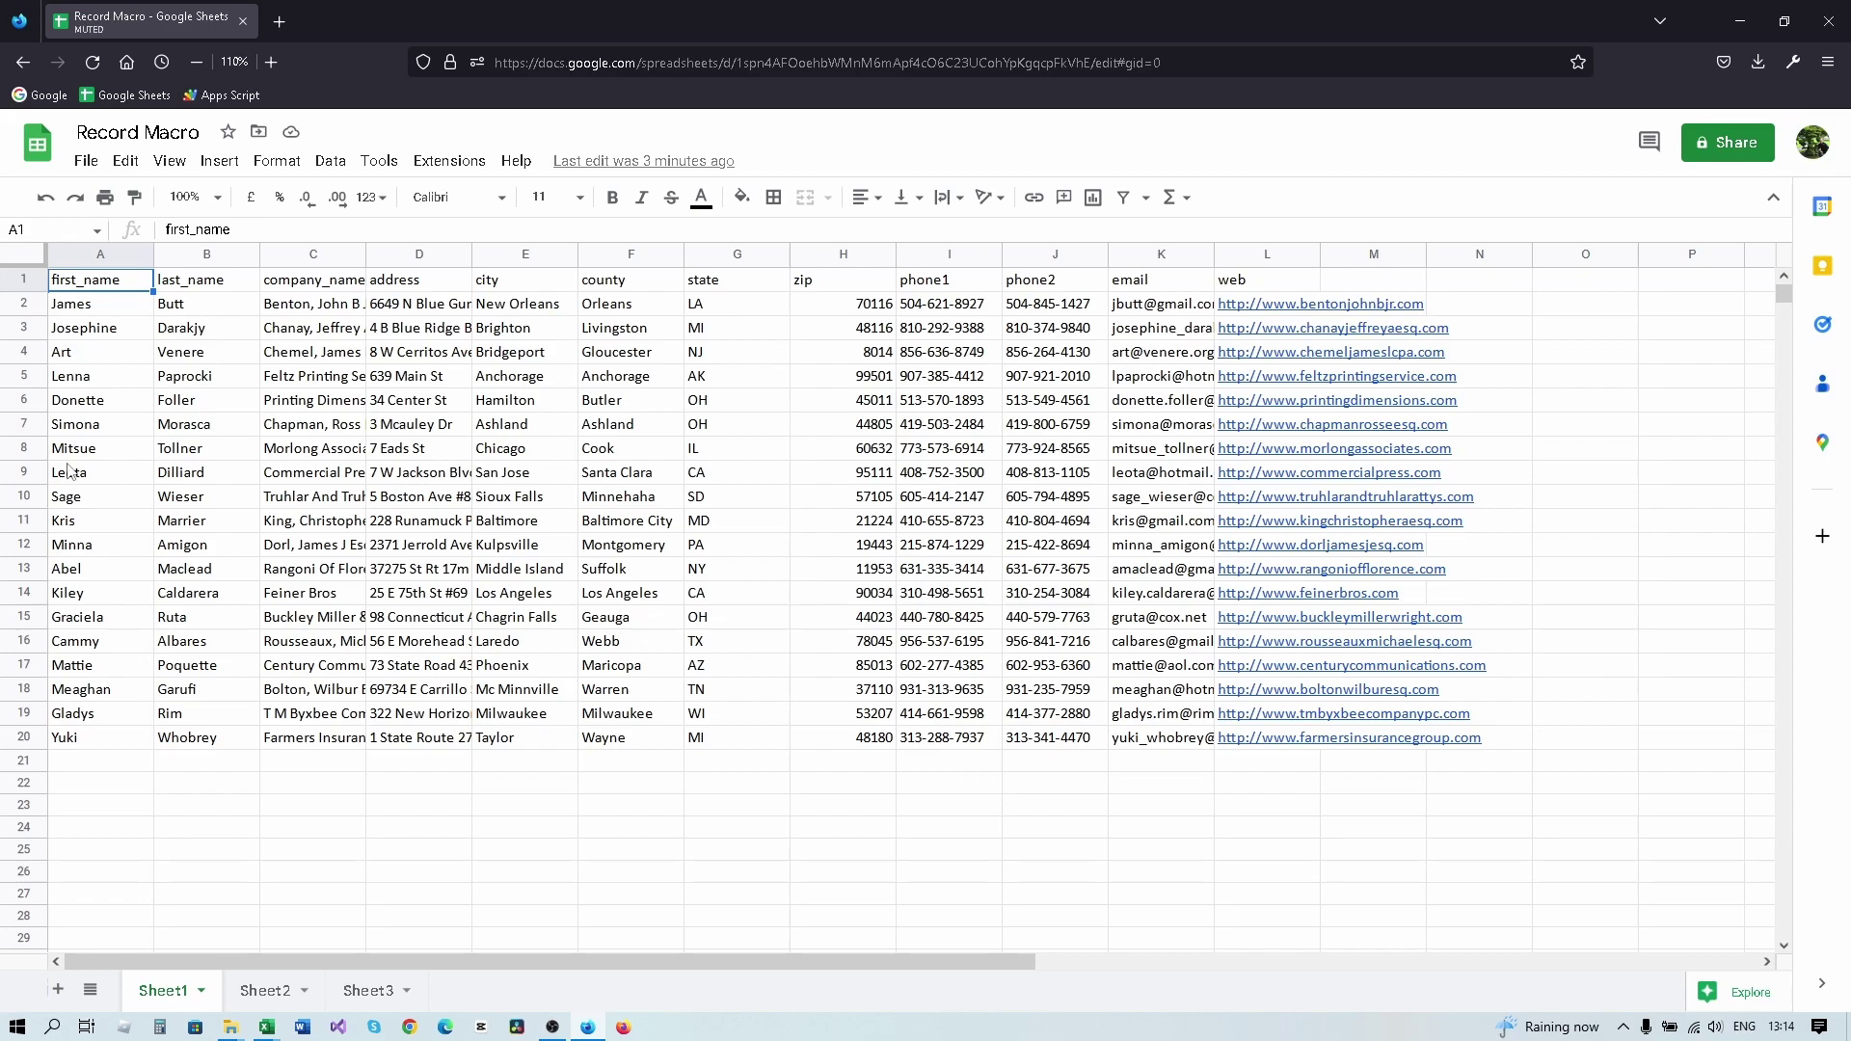
{"action": "left_click", "coordinate": [197, 286]}
{"action": "left_click", "coordinate": [309, 286]}
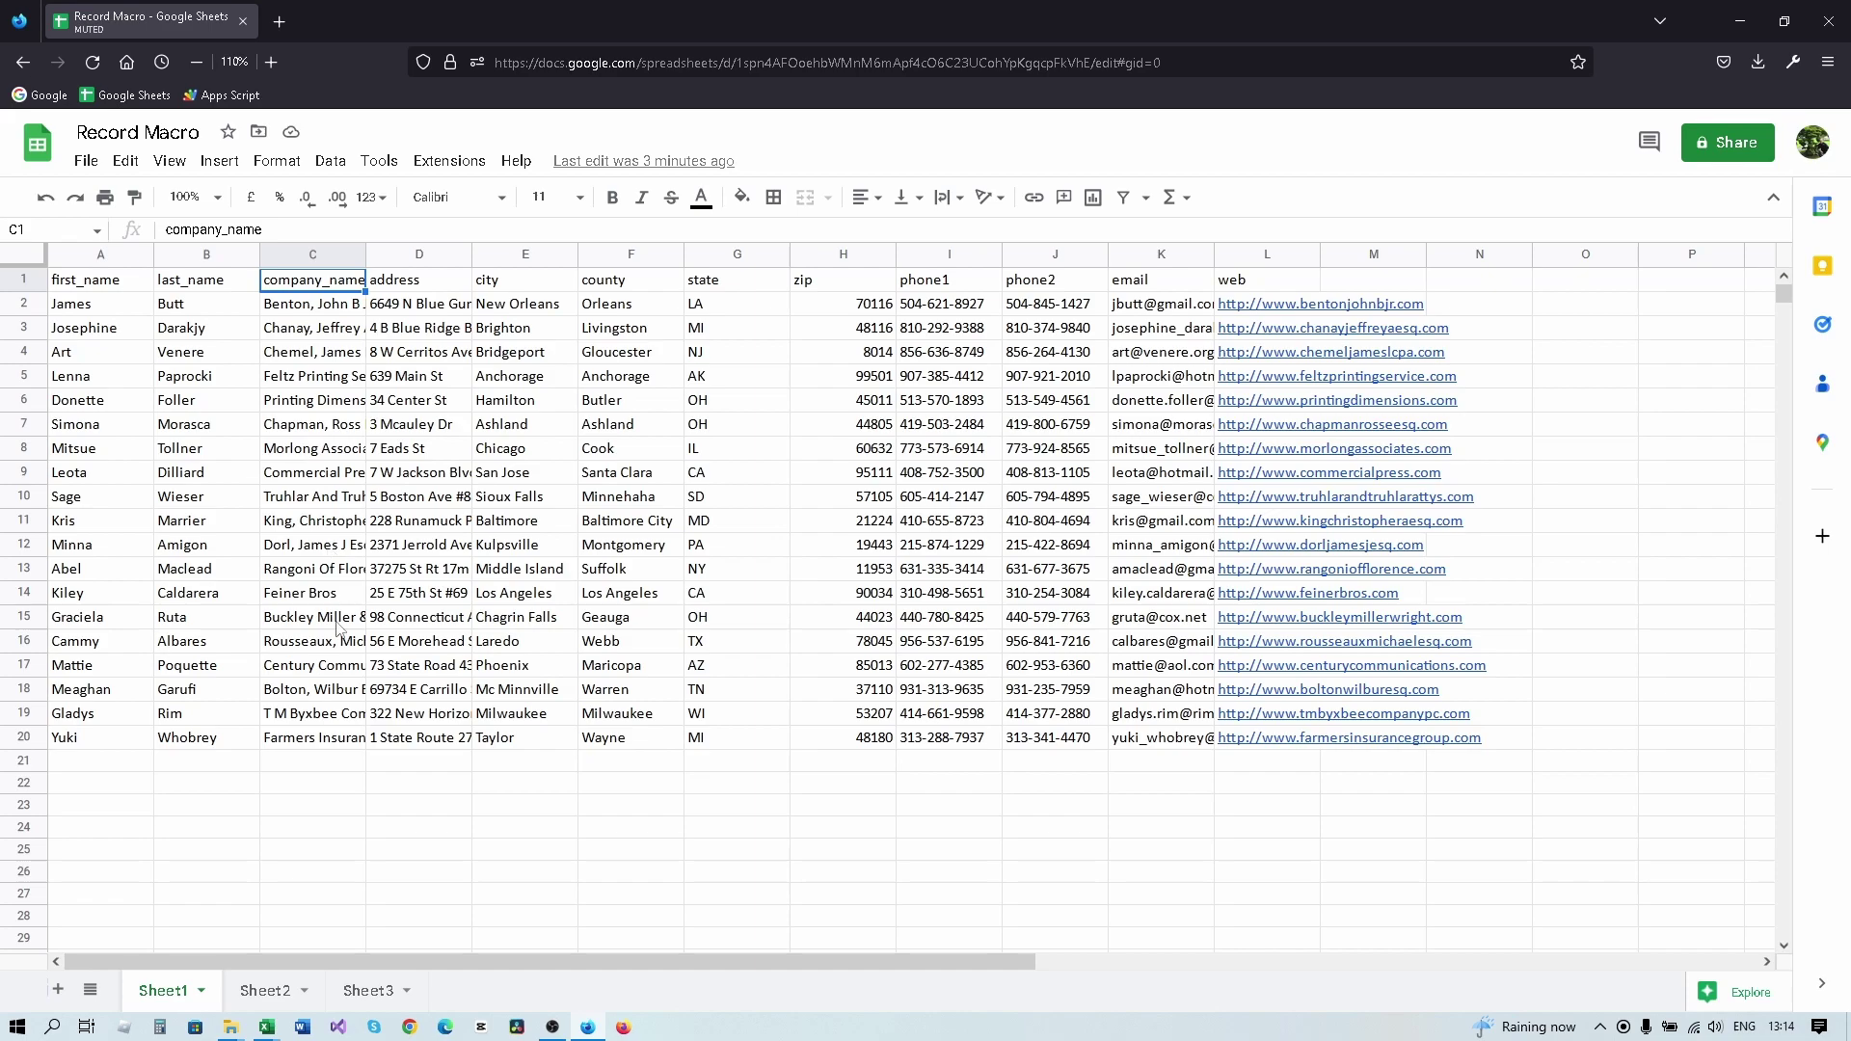
{"action": "left_click", "coordinate": [272, 1001]}
{"action": "left_click", "coordinate": [387, 999]}
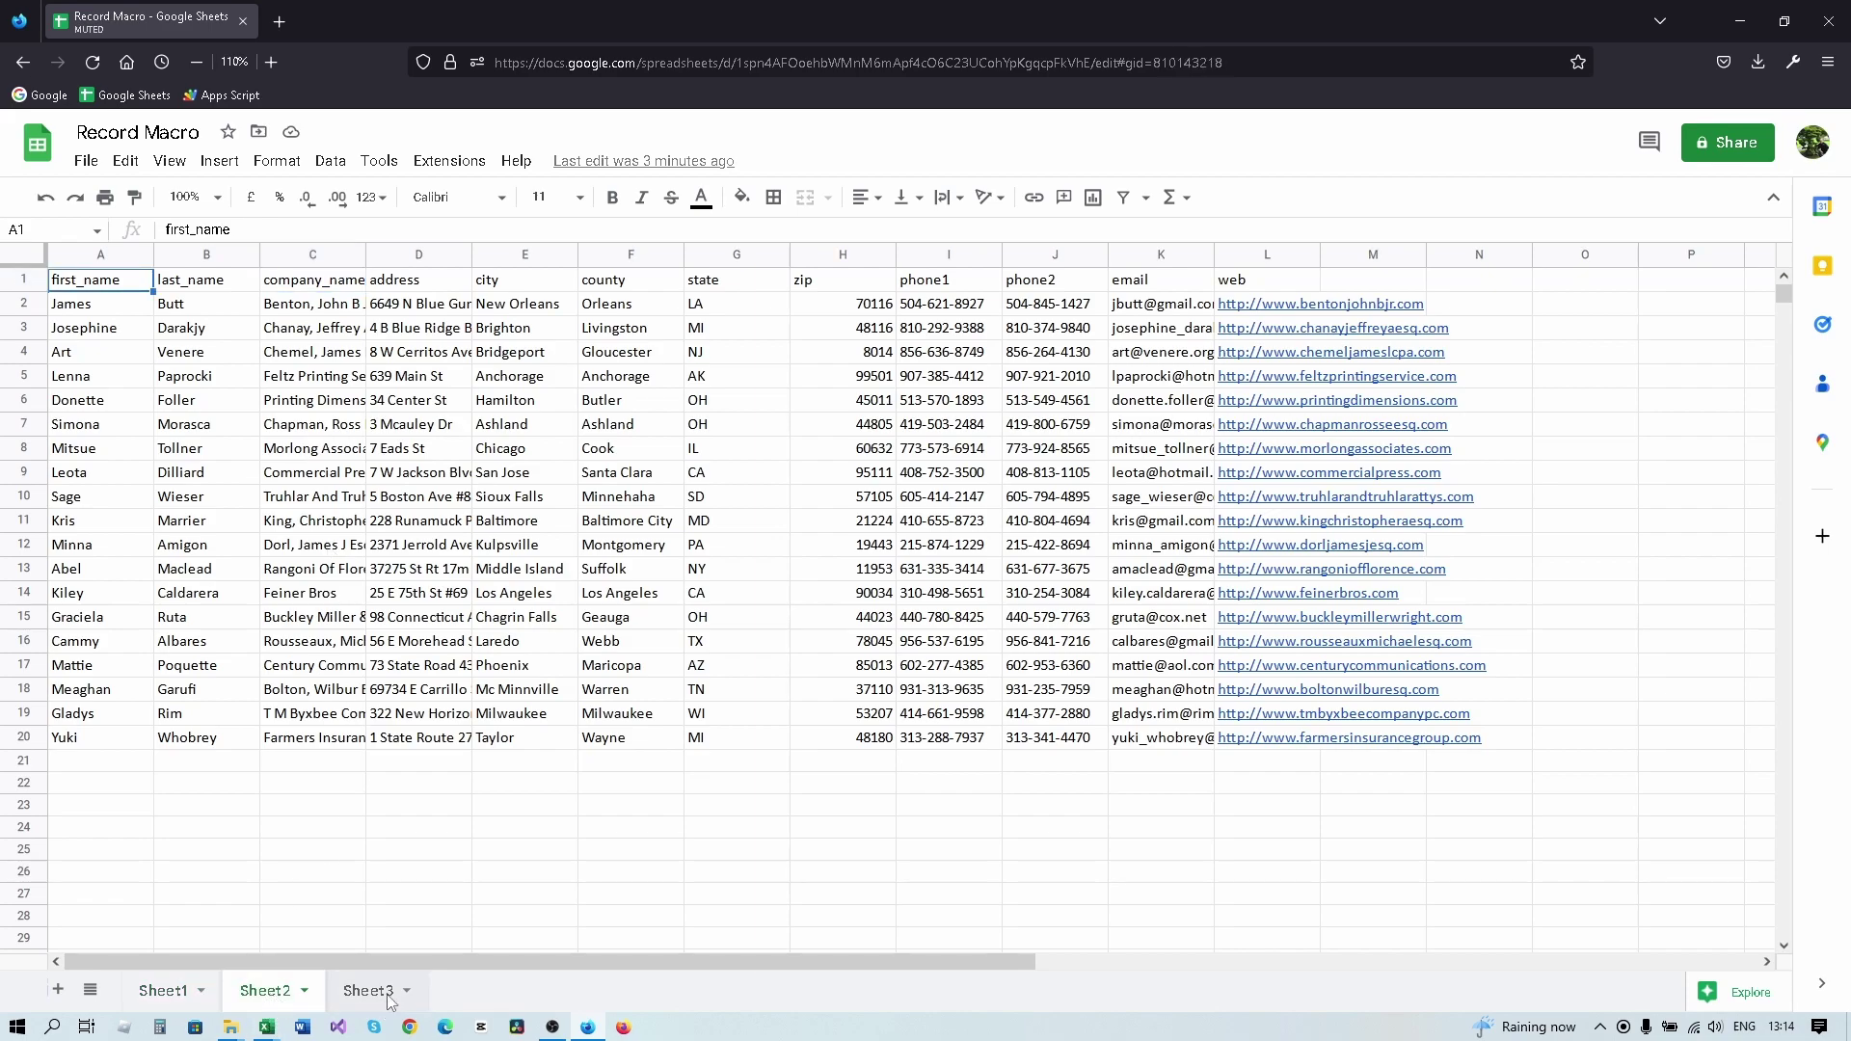
{"action": "left_click", "coordinate": [163, 1000]}
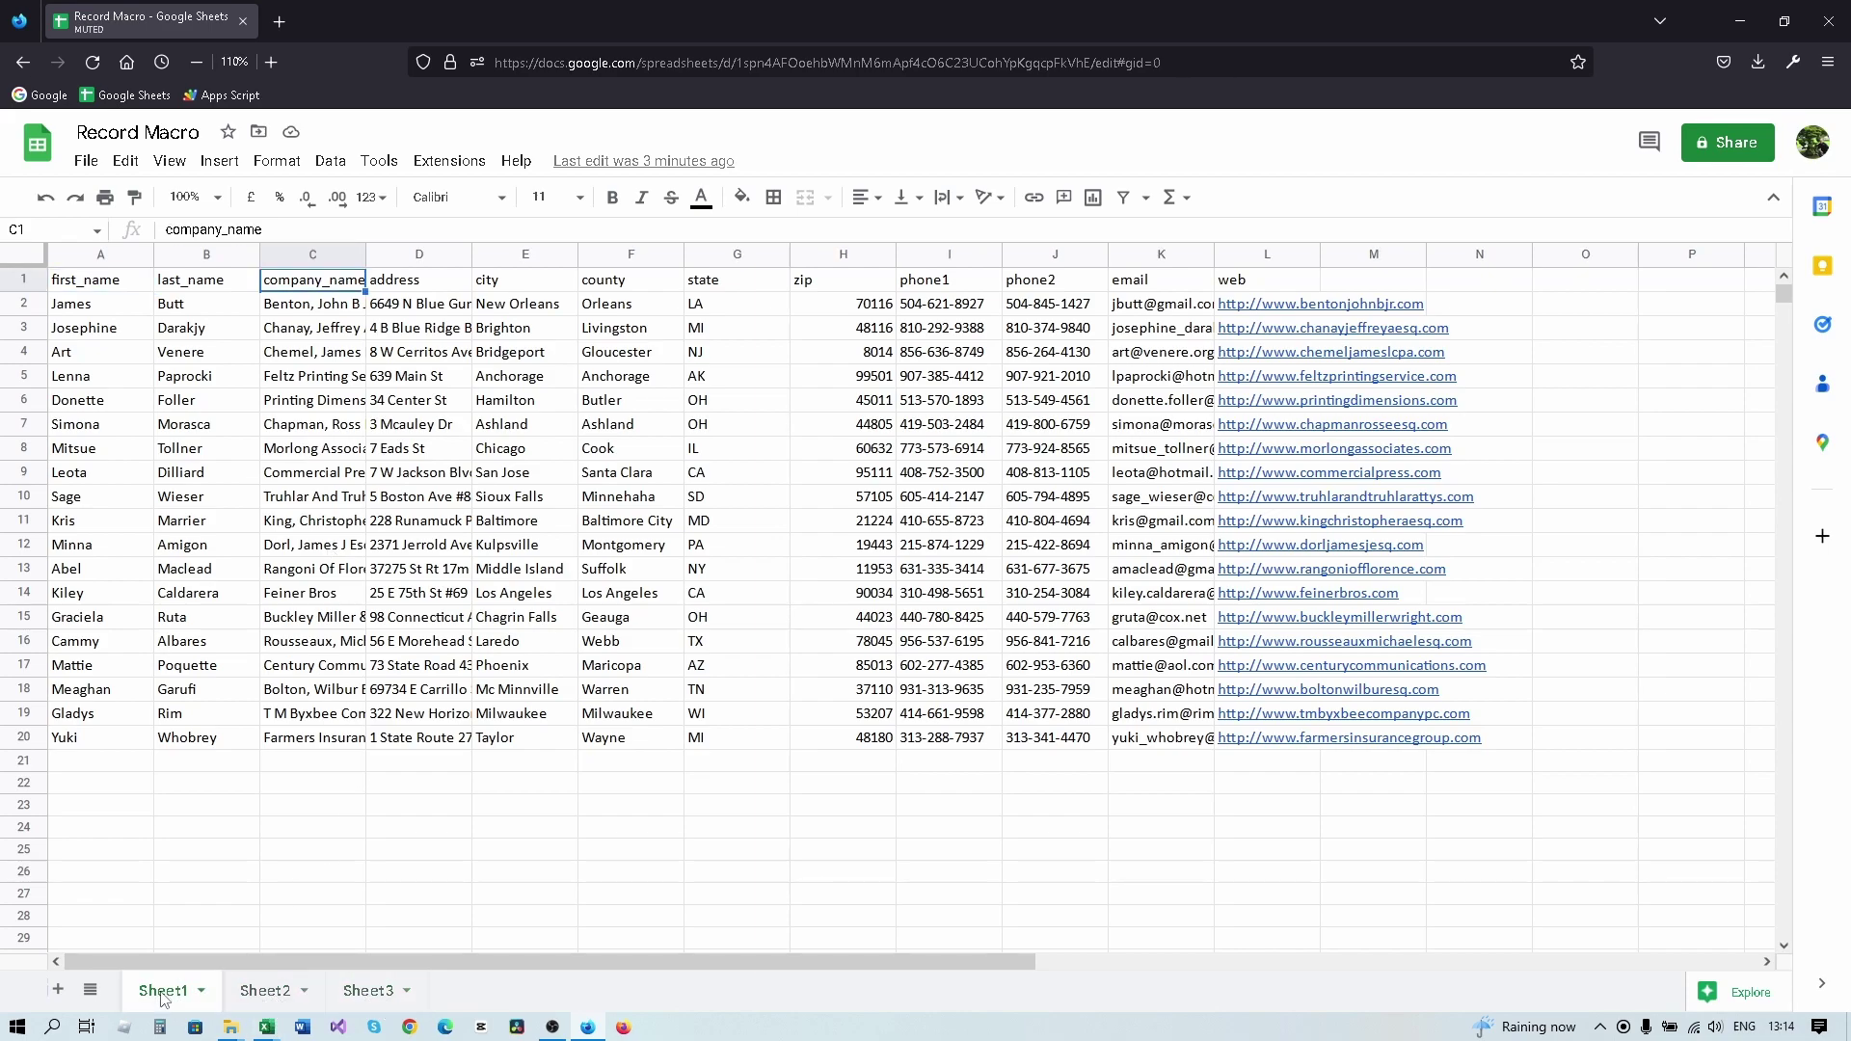
Step: Begin recording a new macro via Extensions > Macros > Record macro
{"action": "left_click", "coordinate": [420, 166]}
{"action": "mouse_move", "coordinate": [501, 231]}
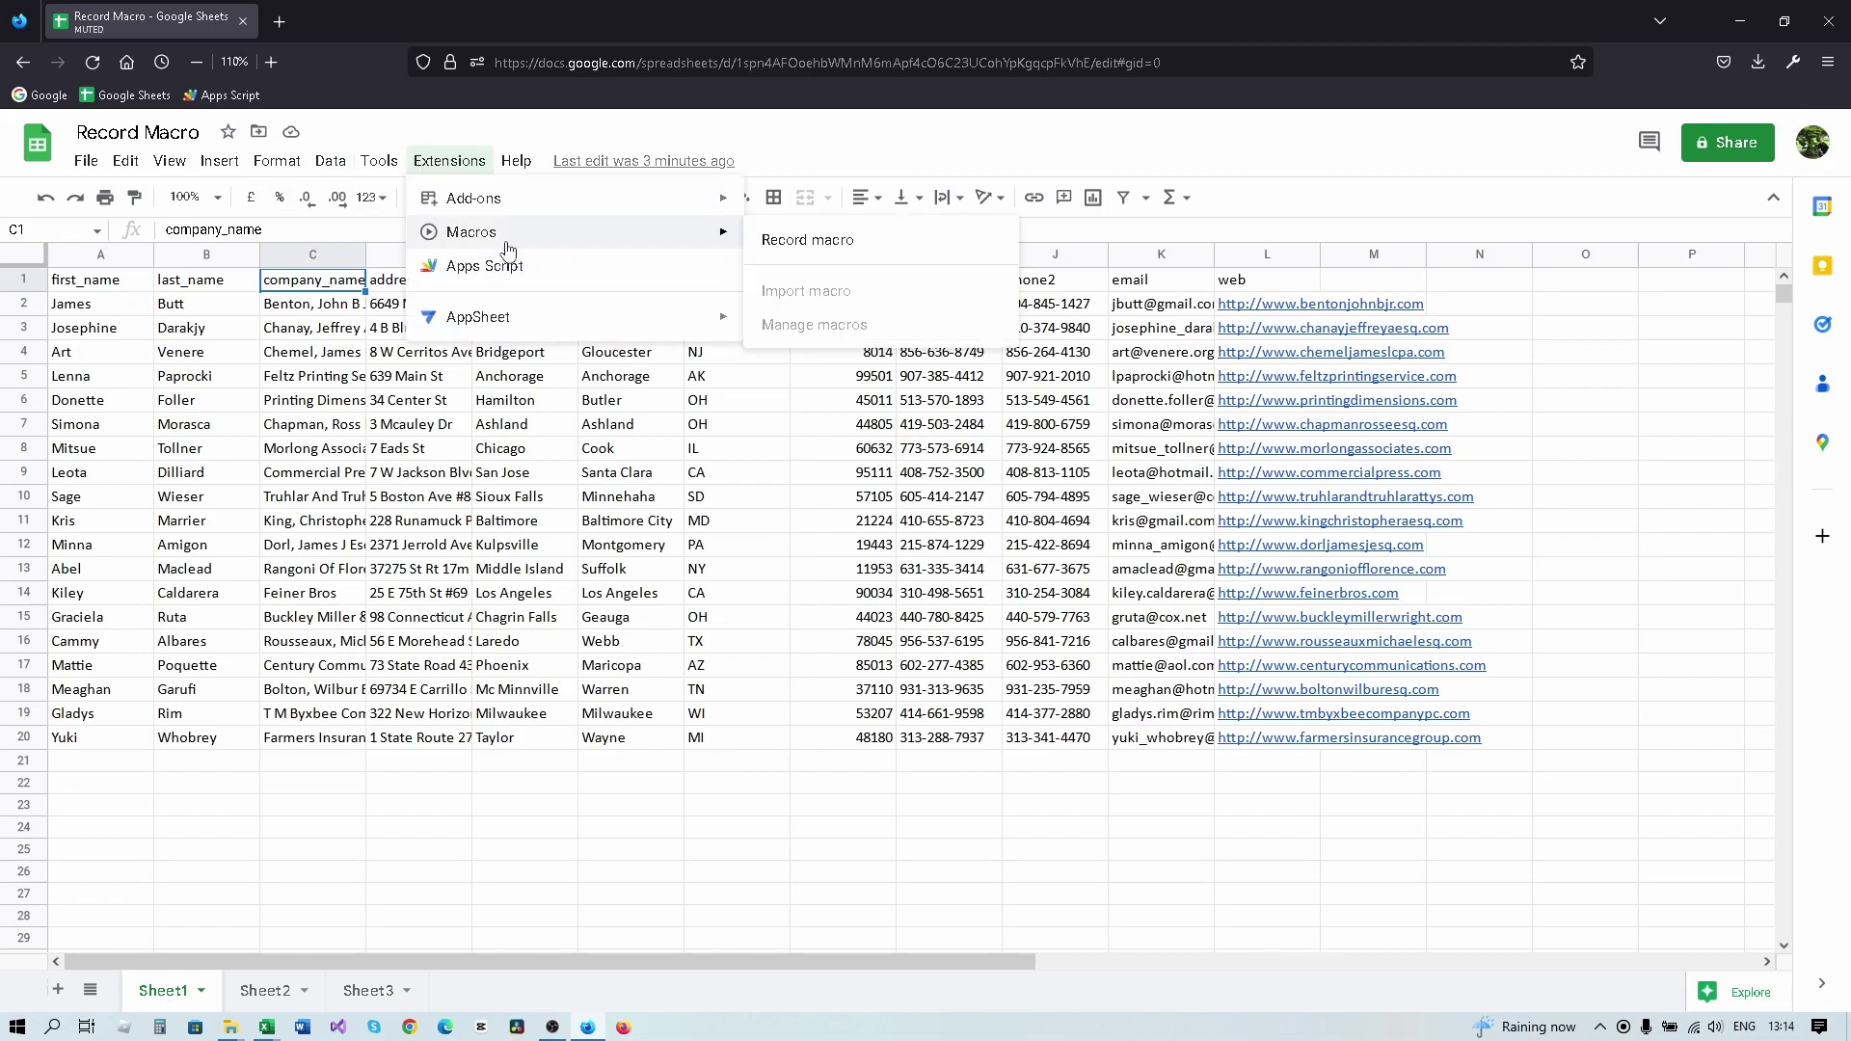
{"action": "left_click", "coordinate": [870, 251]}
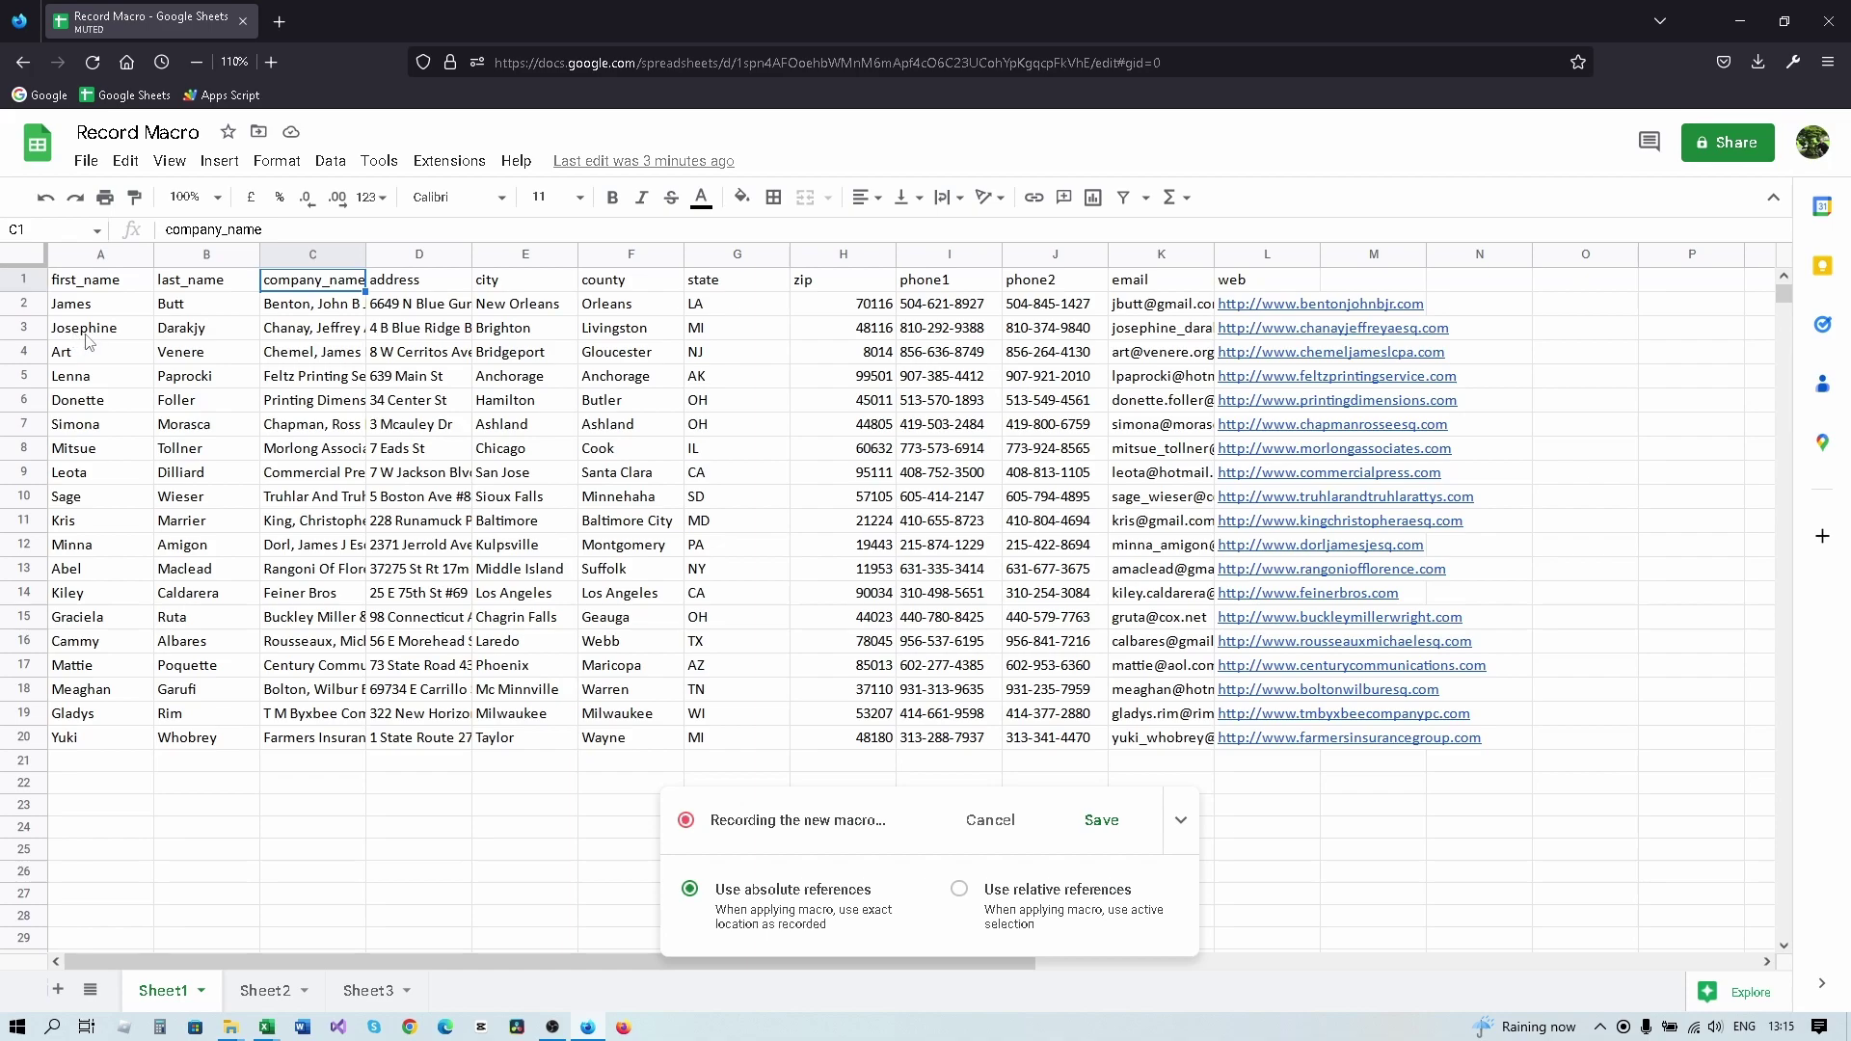
Step: Rename headers A1, B1, C1 to 'First name', 'Last name' and 'Company name'
{"action": "left_click", "coordinate": [100, 286]}
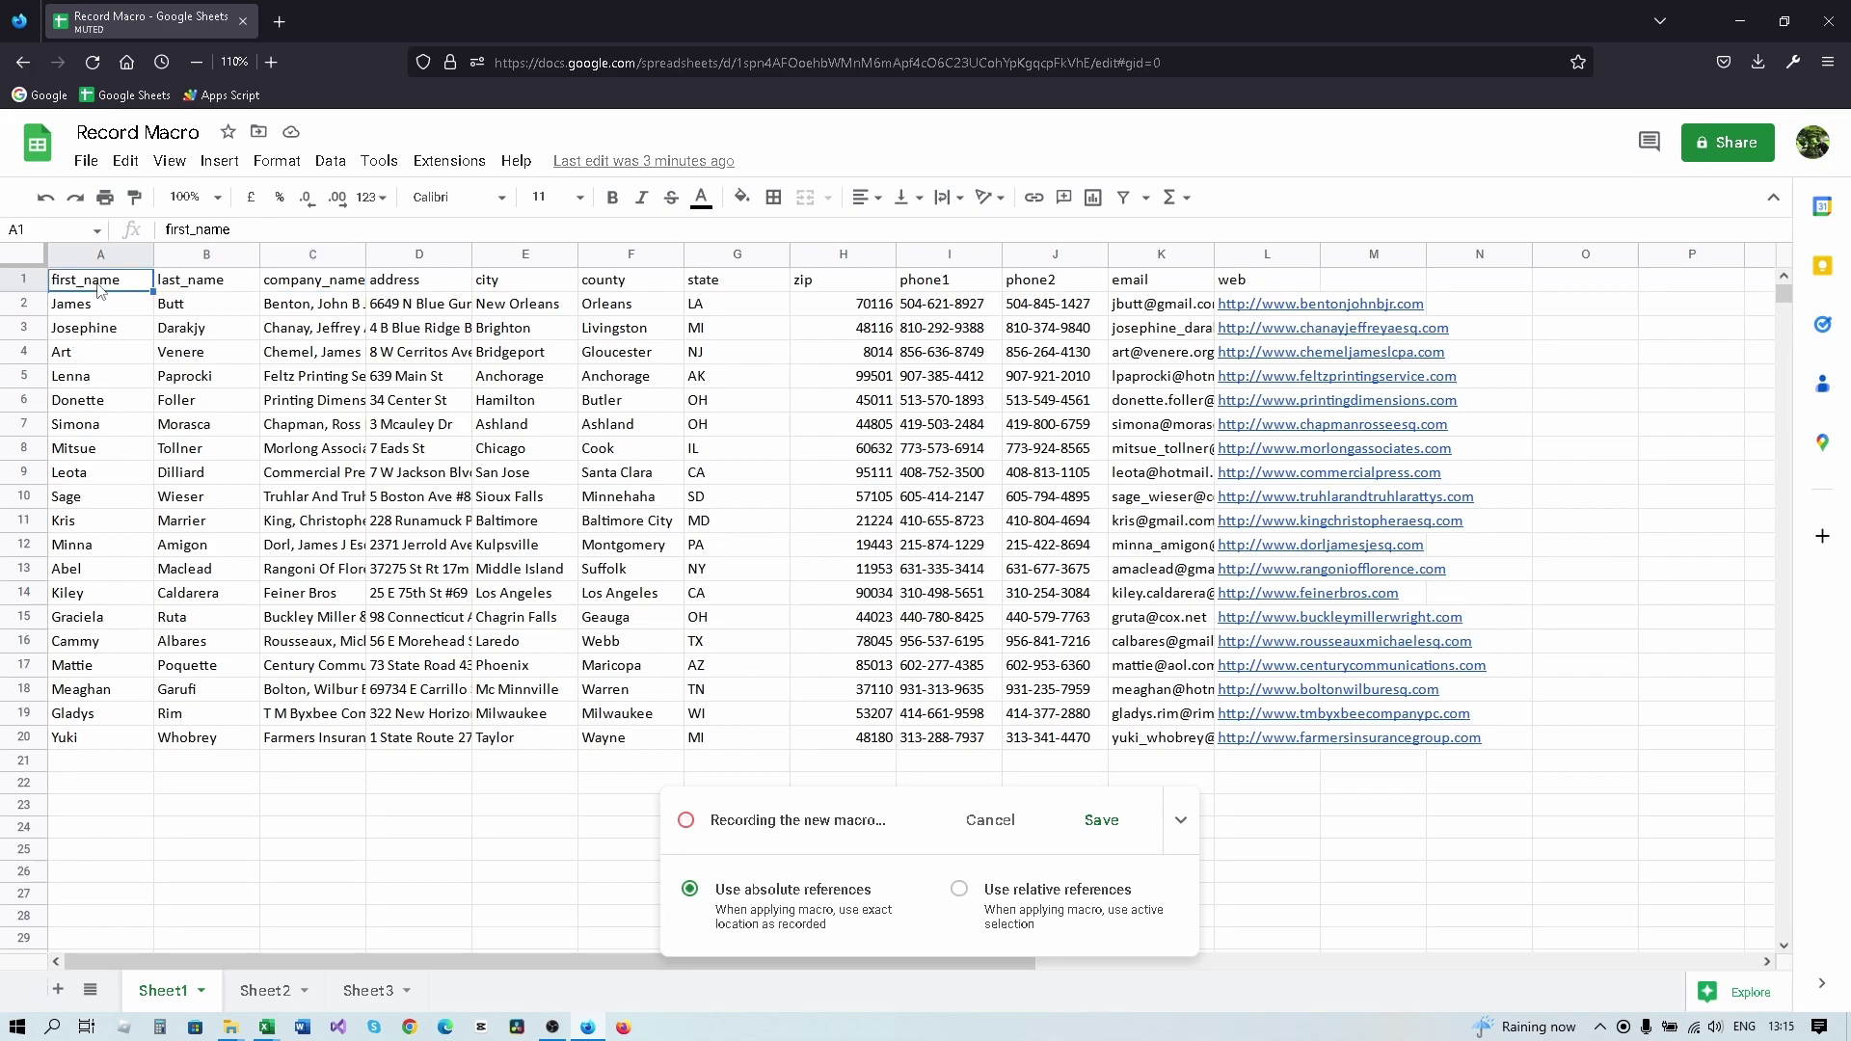
{"action": "type", "text": "Firsst name"}
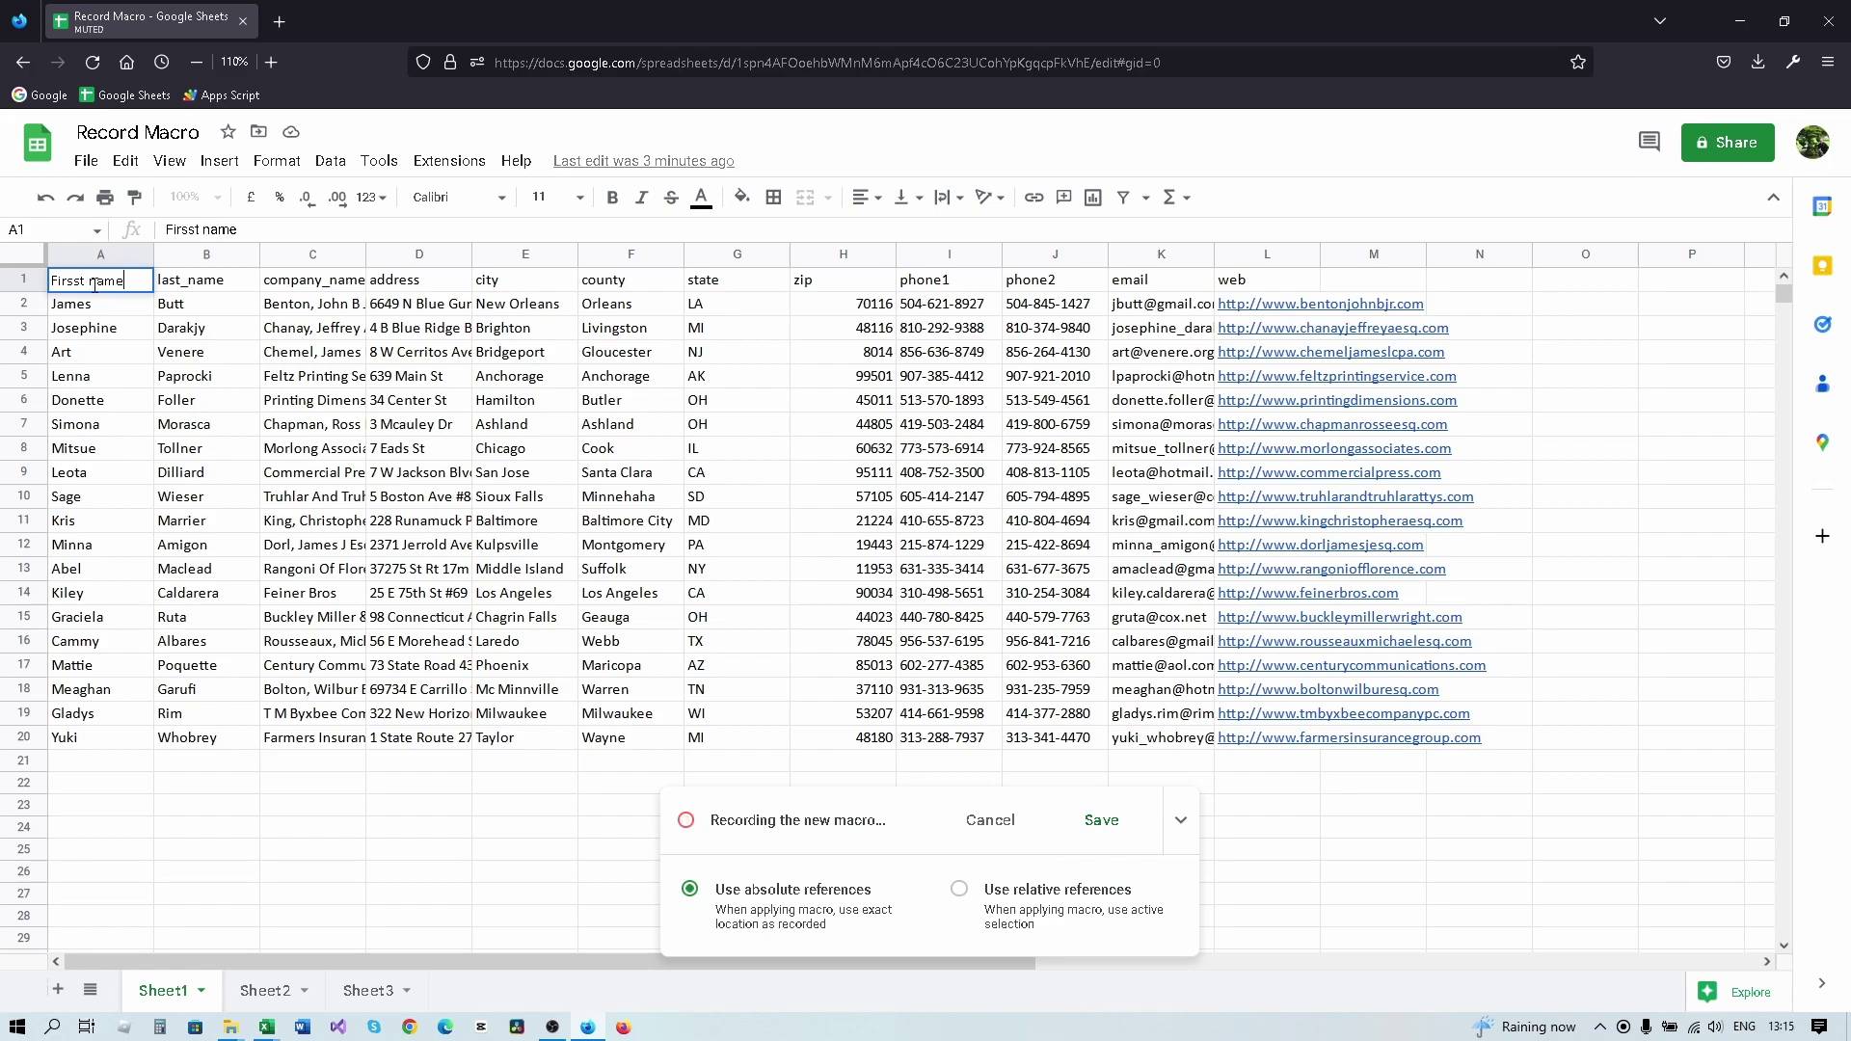
{"action": "key", "text": "BackSpace"}
{"action": "left_click", "coordinate": [219, 285]}
{"action": "type", "text": "Last name"}
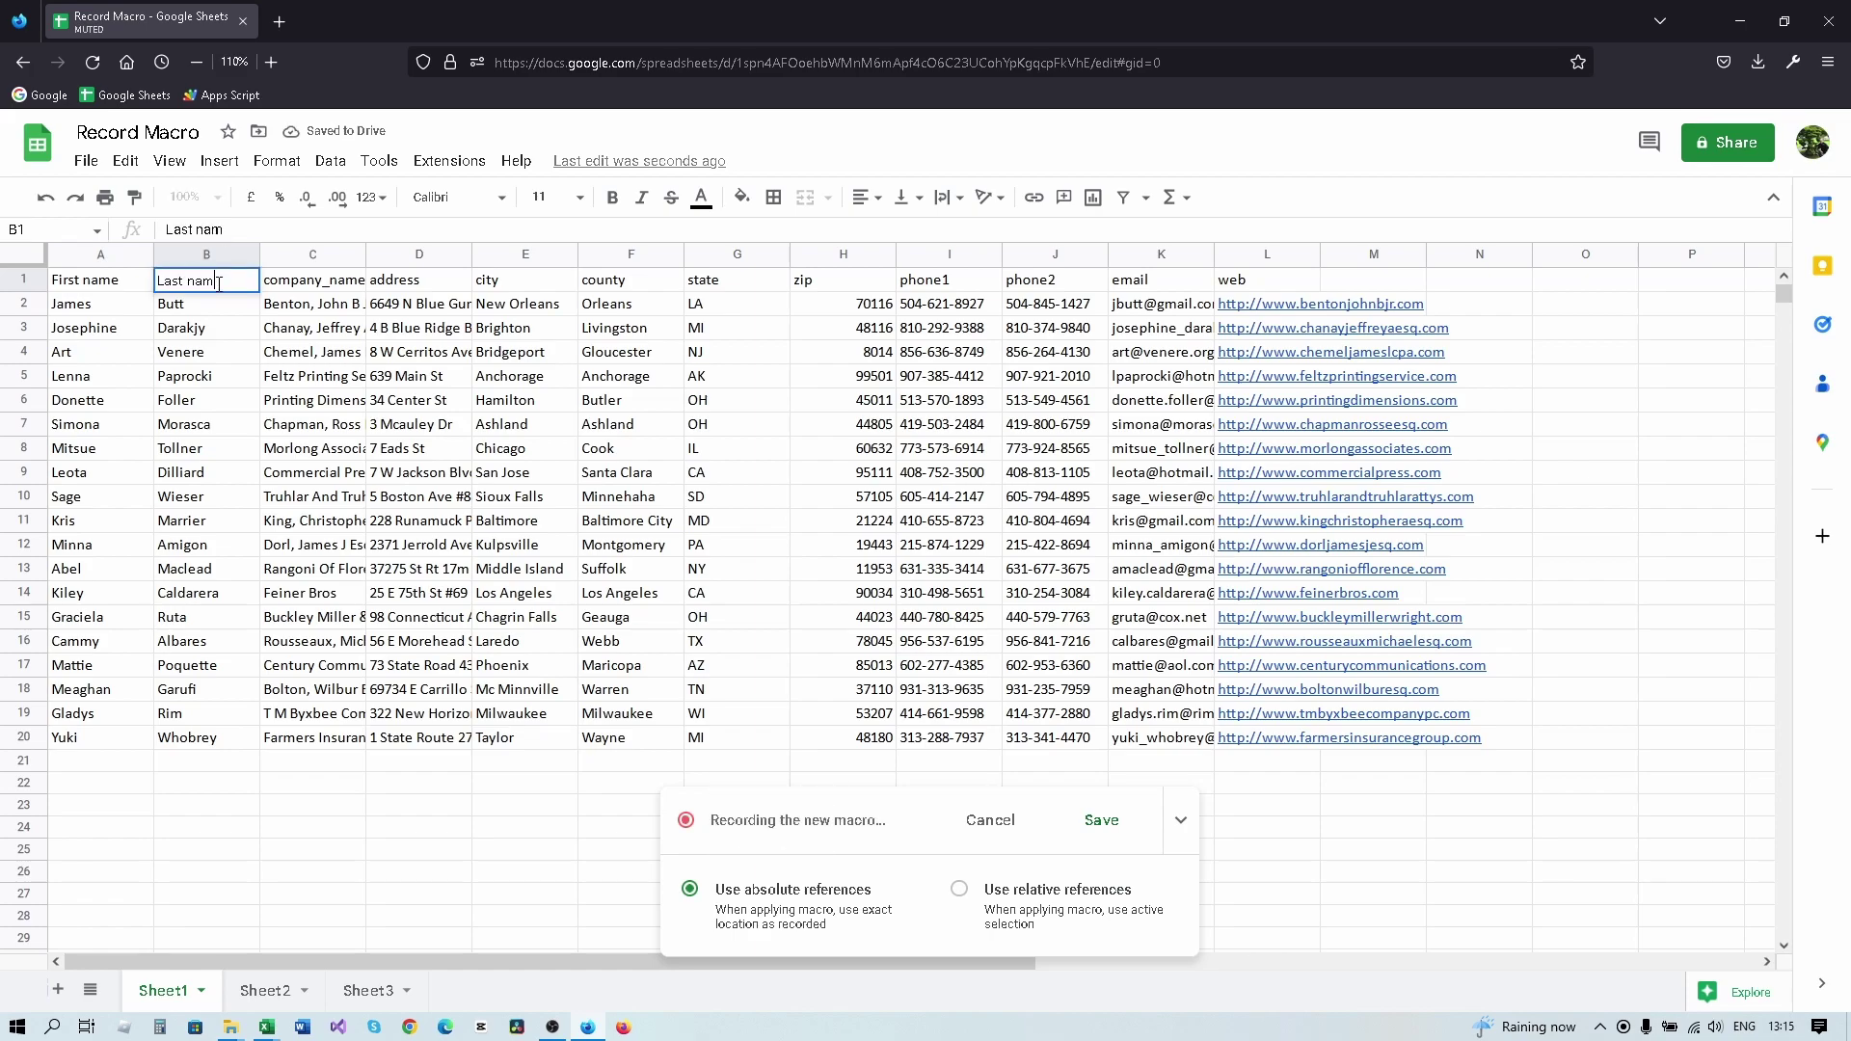
{"action": "left_click", "coordinate": [332, 289]}
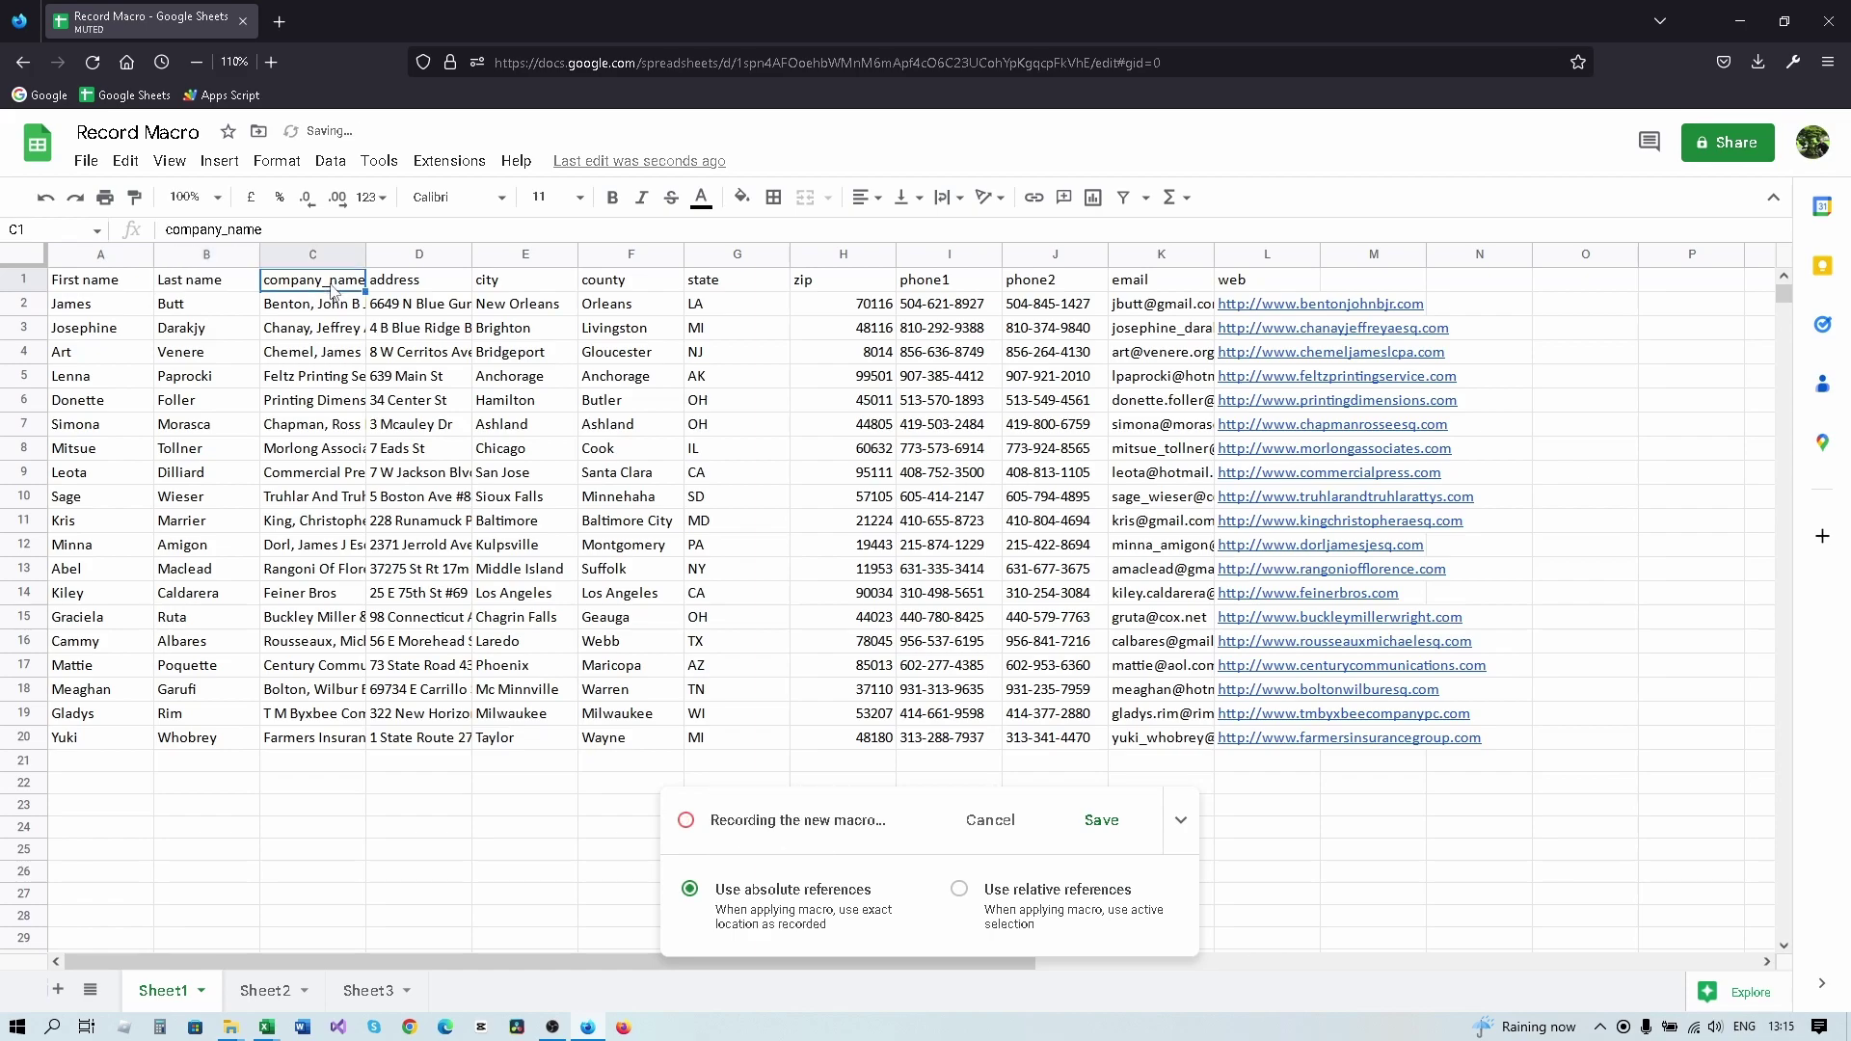
{"action": "type", "text": "Com"}
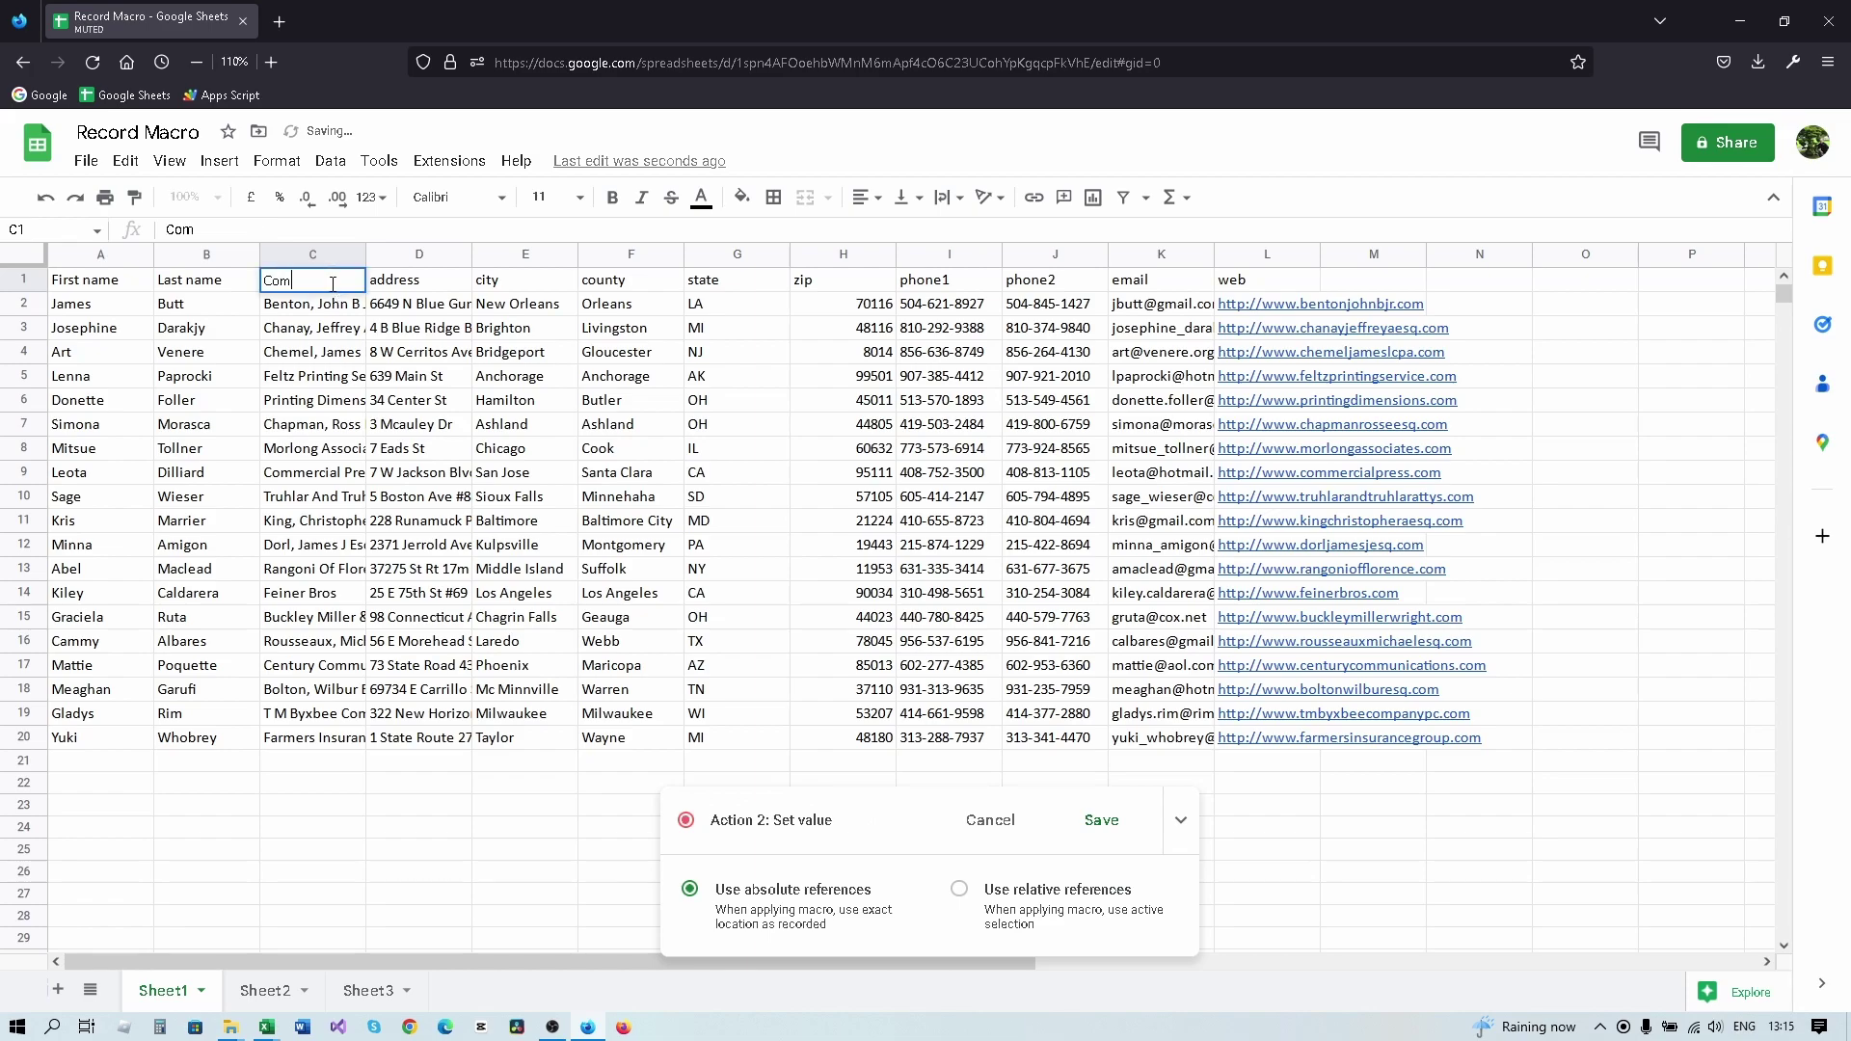
{"action": "type", "text": "pany name"}
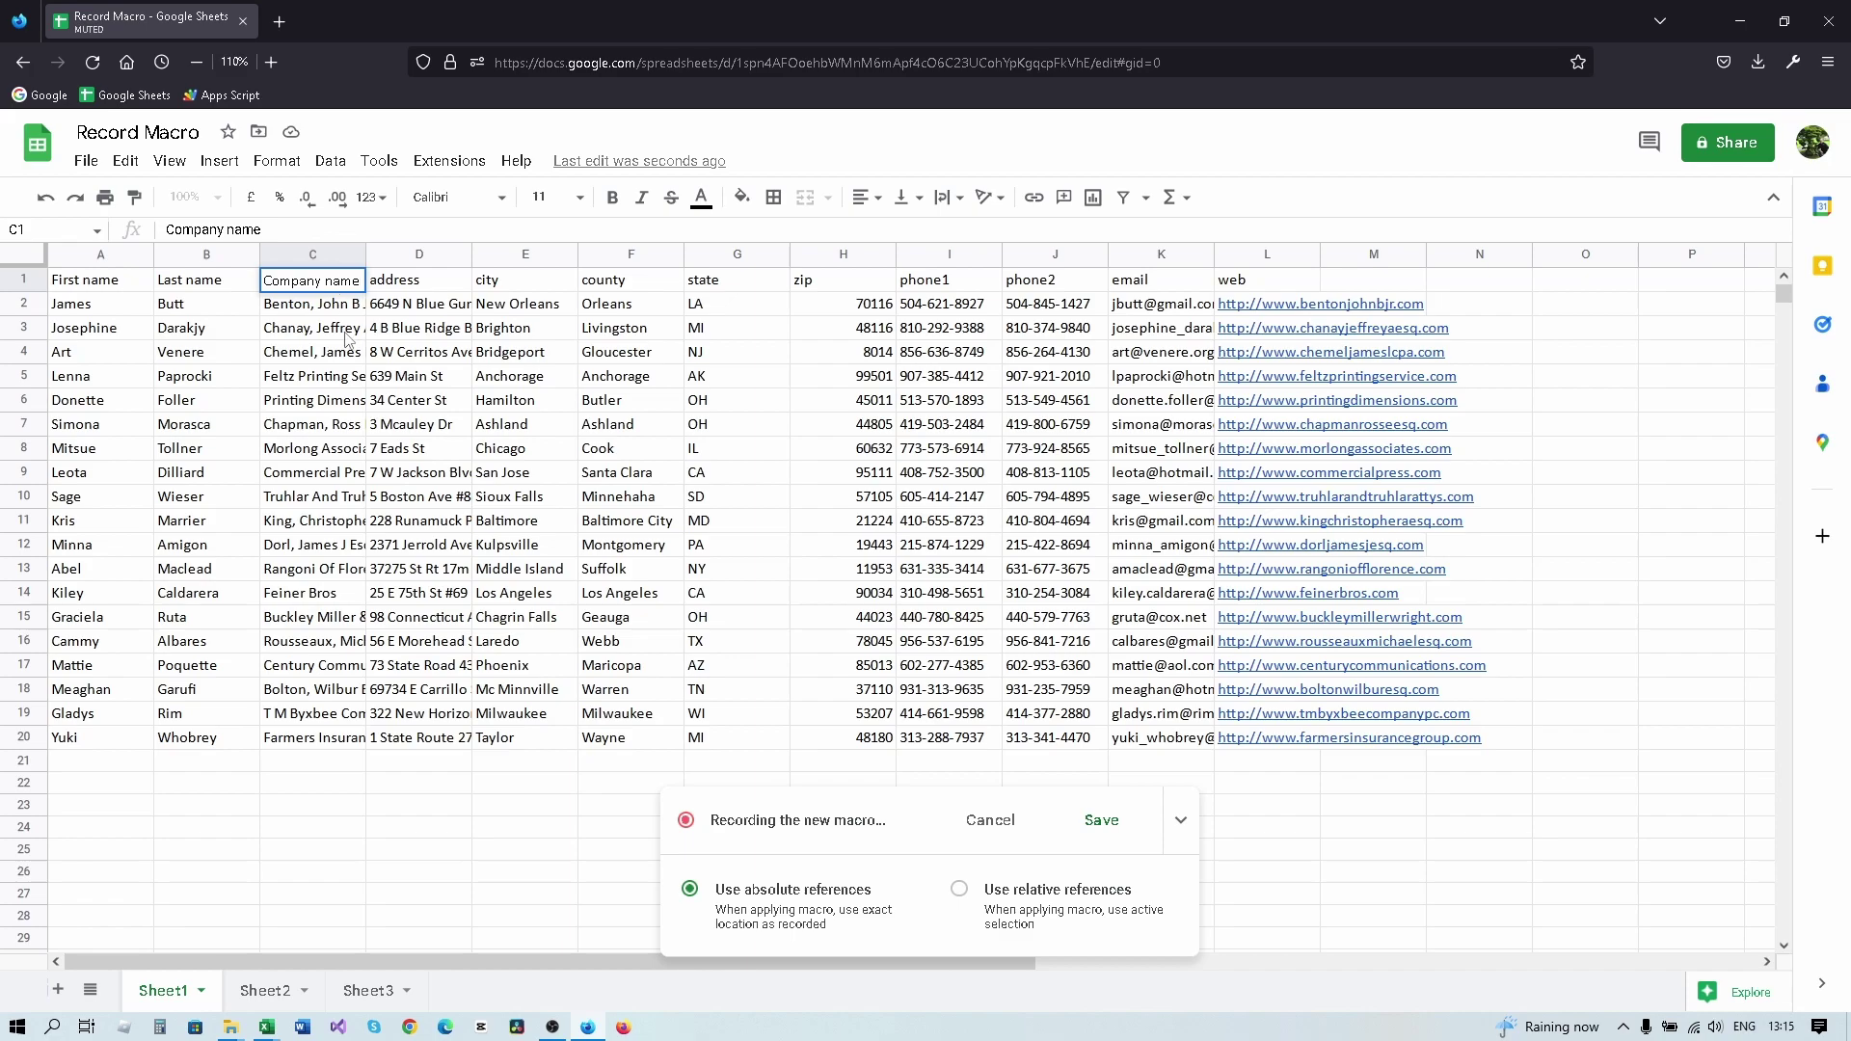
{"action": "key", "text": "Return"}
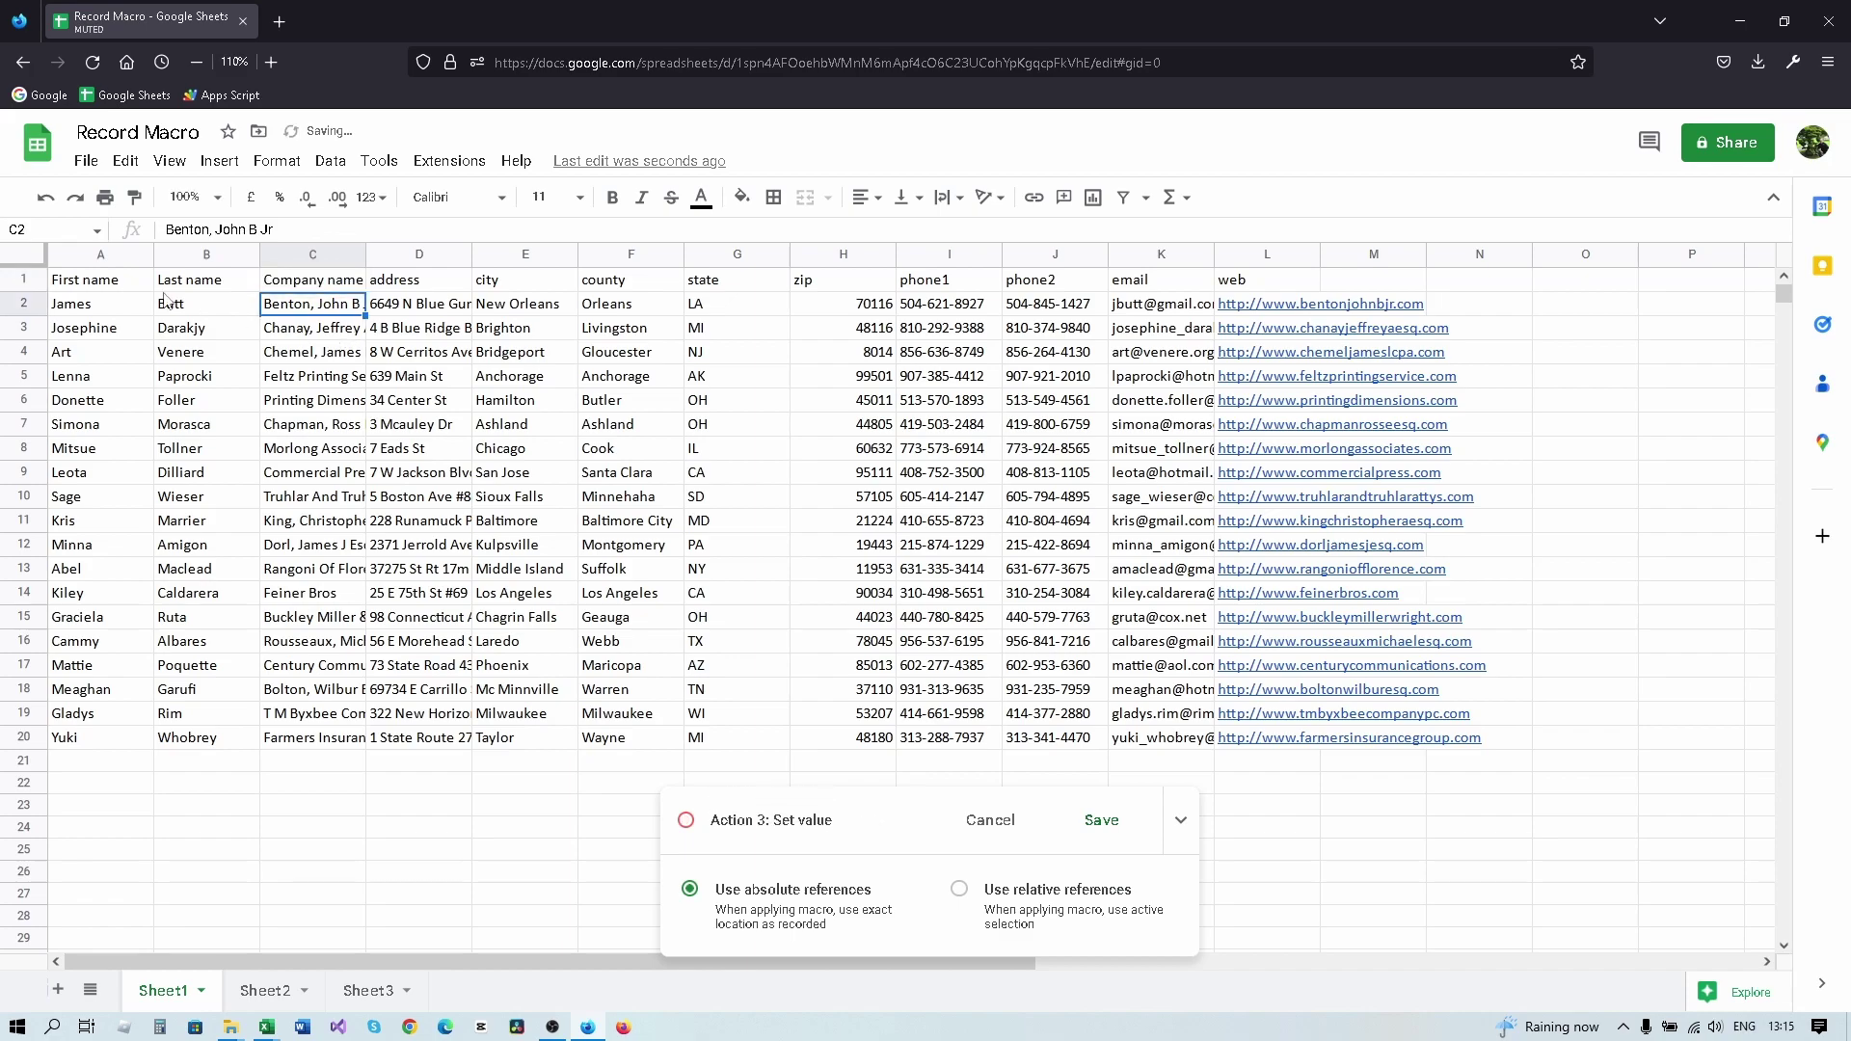
Step: Apply the blue default alternating colours style with blue header to A1:L20
{"action": "left_click_drag", "start_coordinate": [60, 290], "coordinate": [1278, 752]}
{"action": "left_click", "coordinate": [265, 164]}
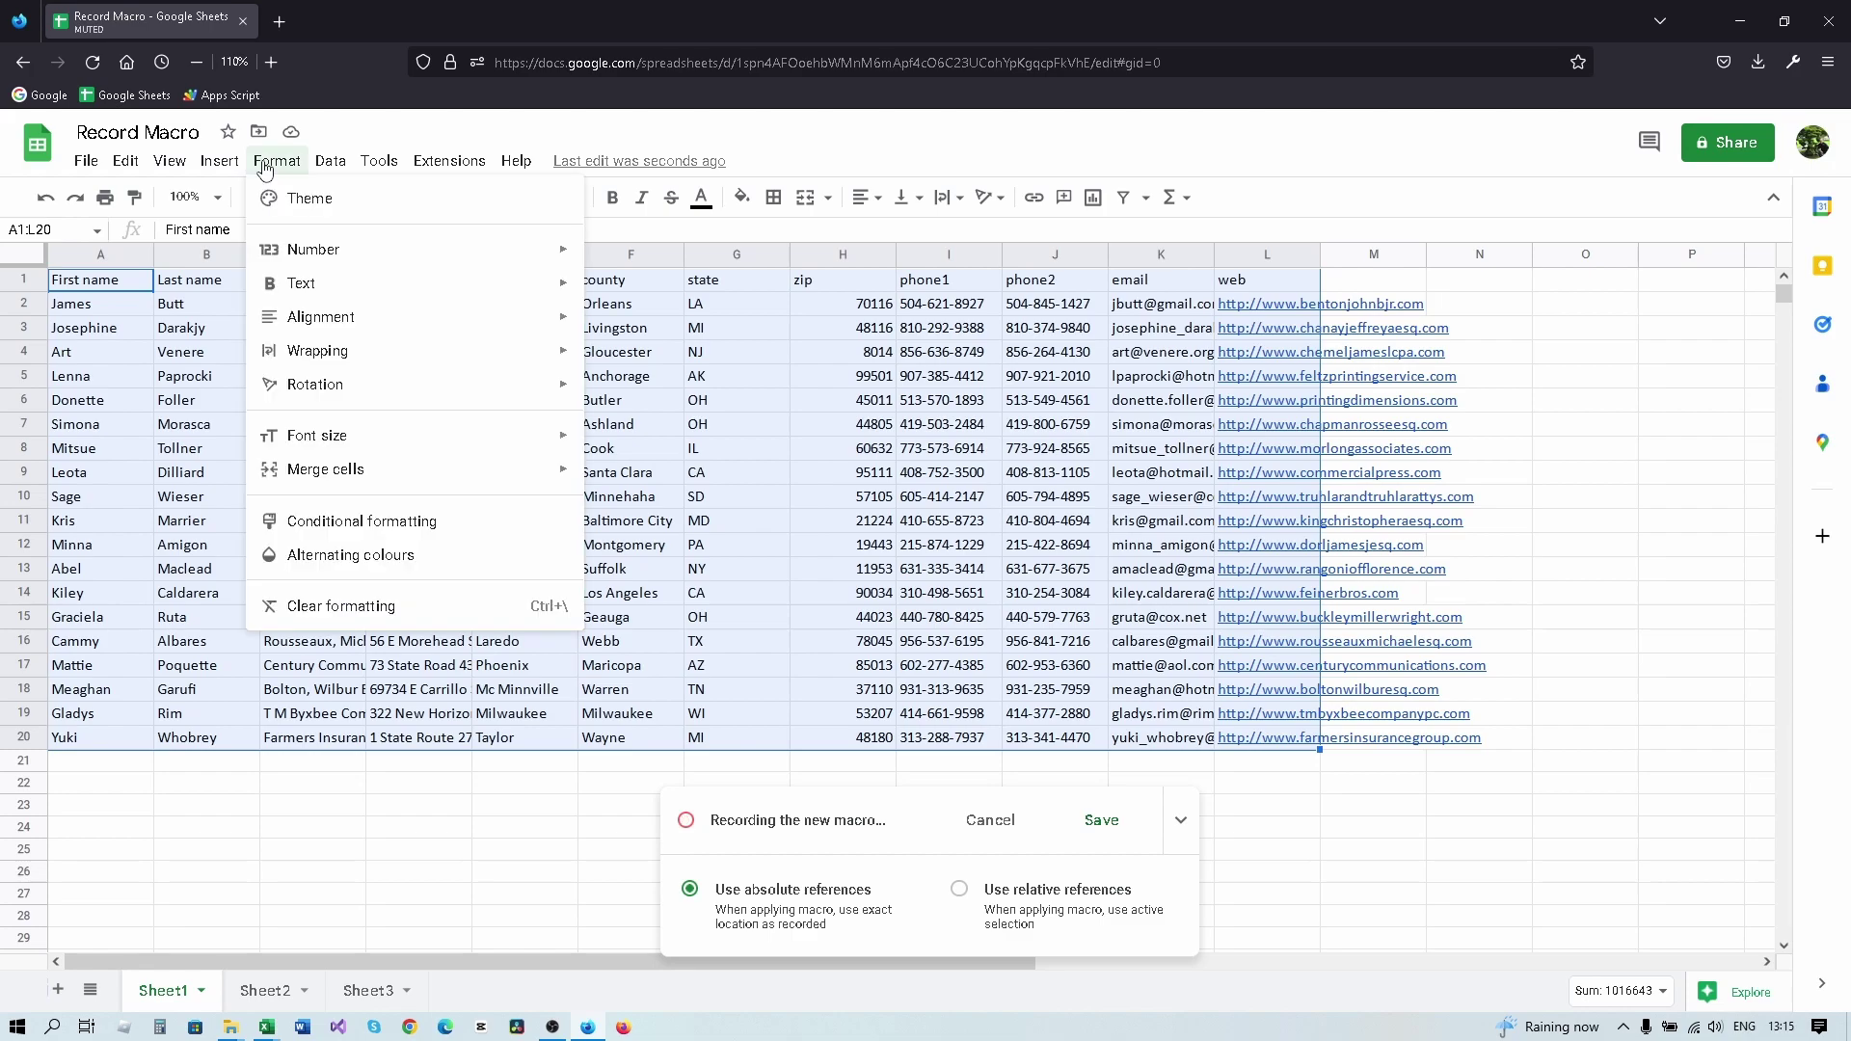
{"action": "left_click", "coordinate": [358, 564]}
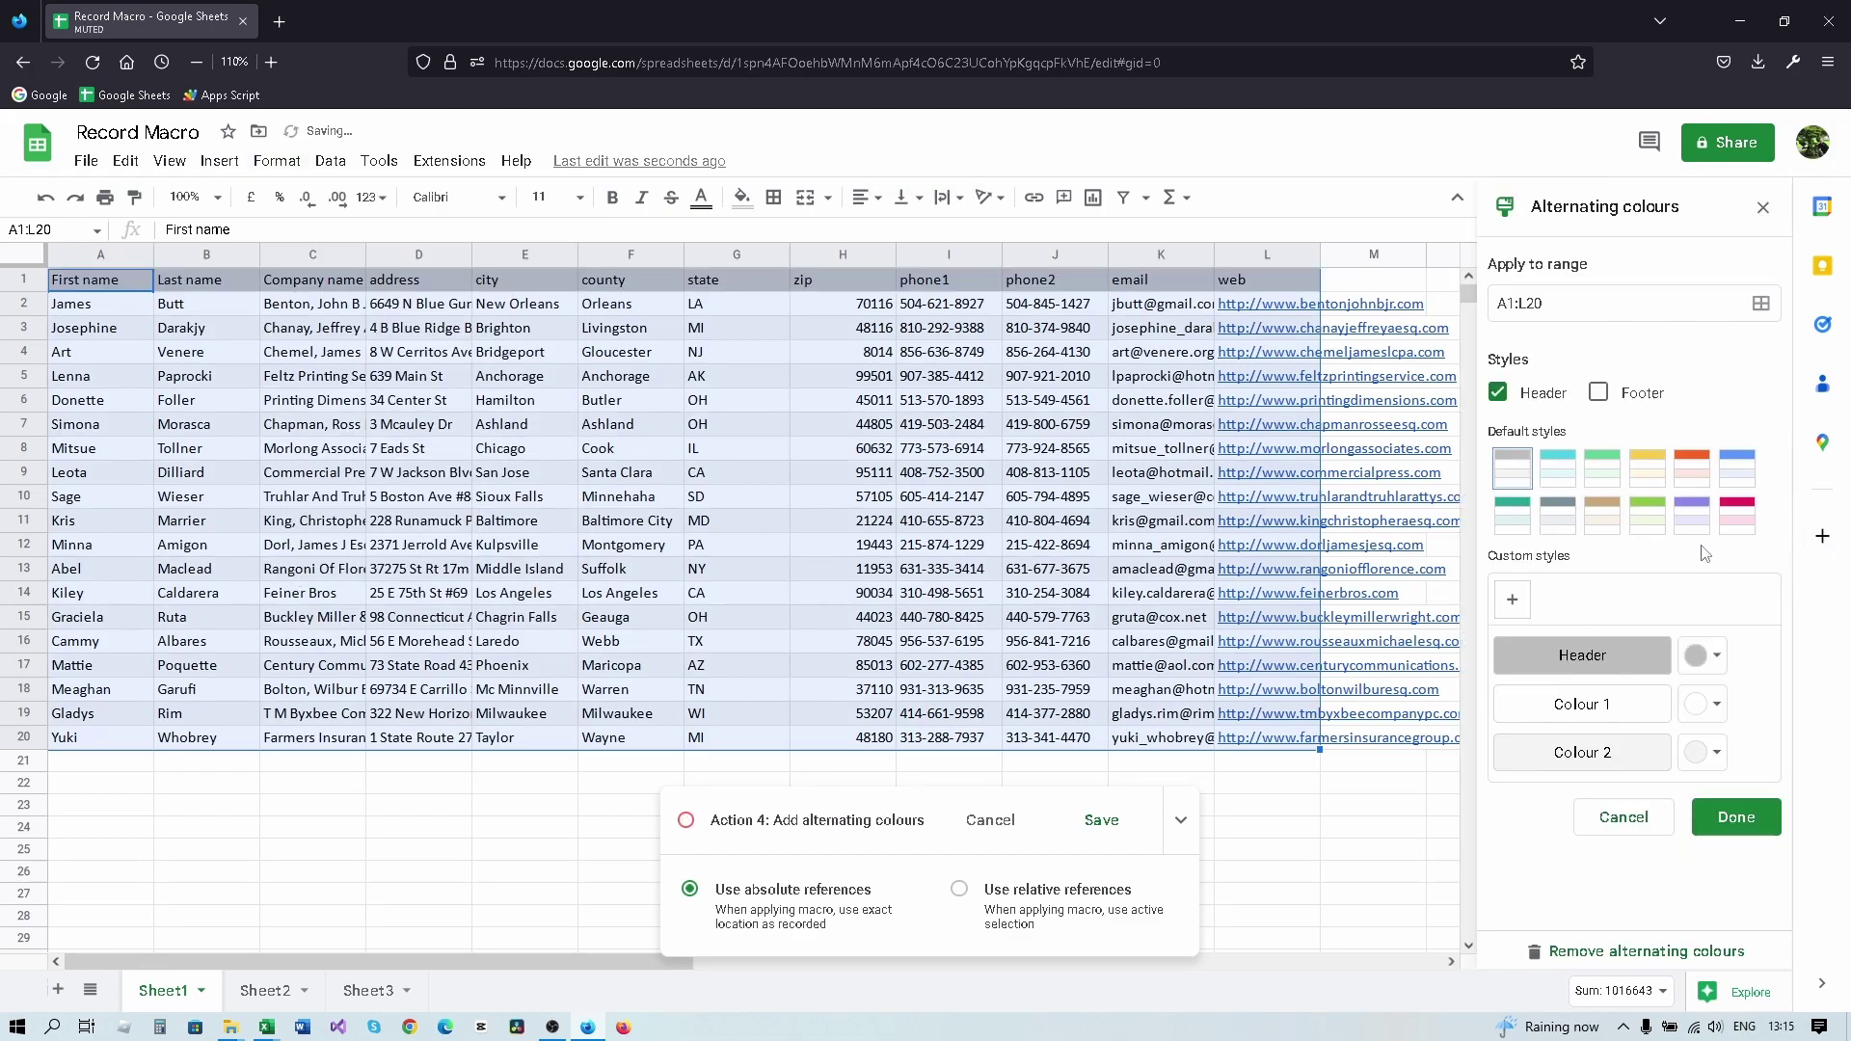
{"action": "left_click", "coordinate": [1737, 480]}
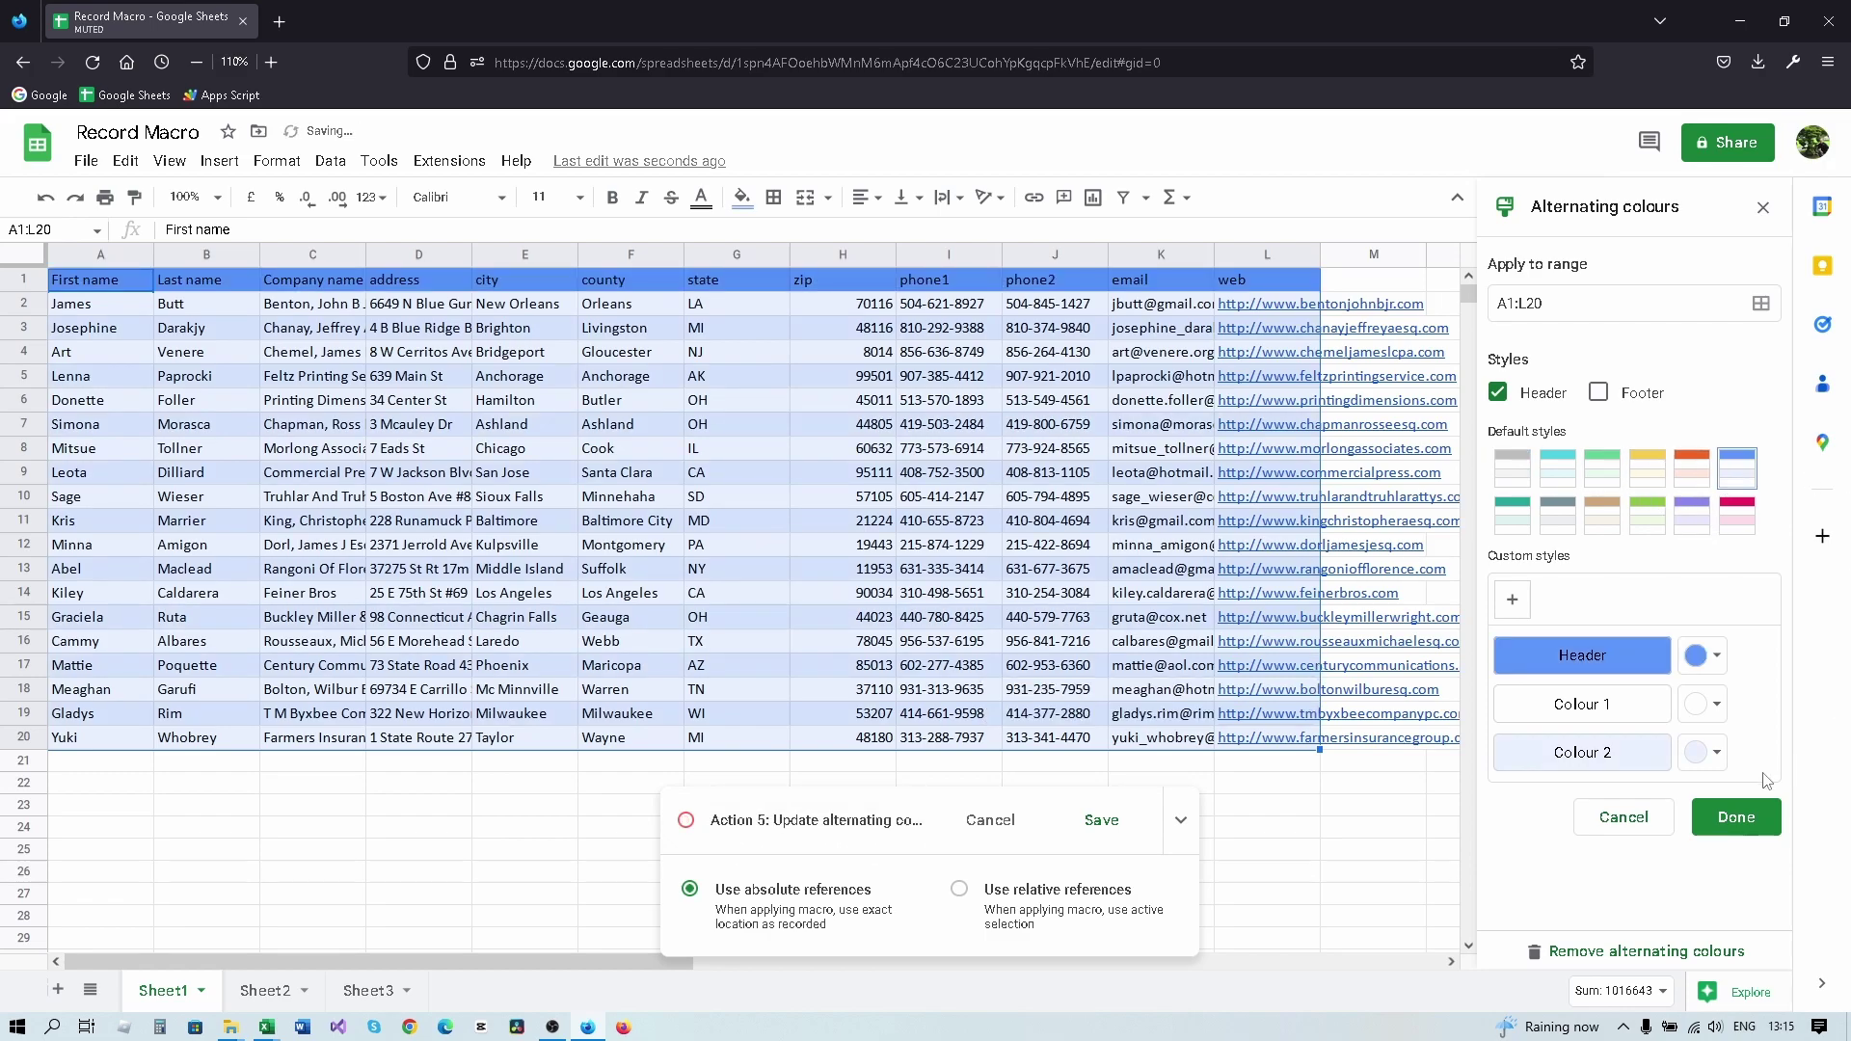
{"action": "left_click", "coordinate": [1735, 817]}
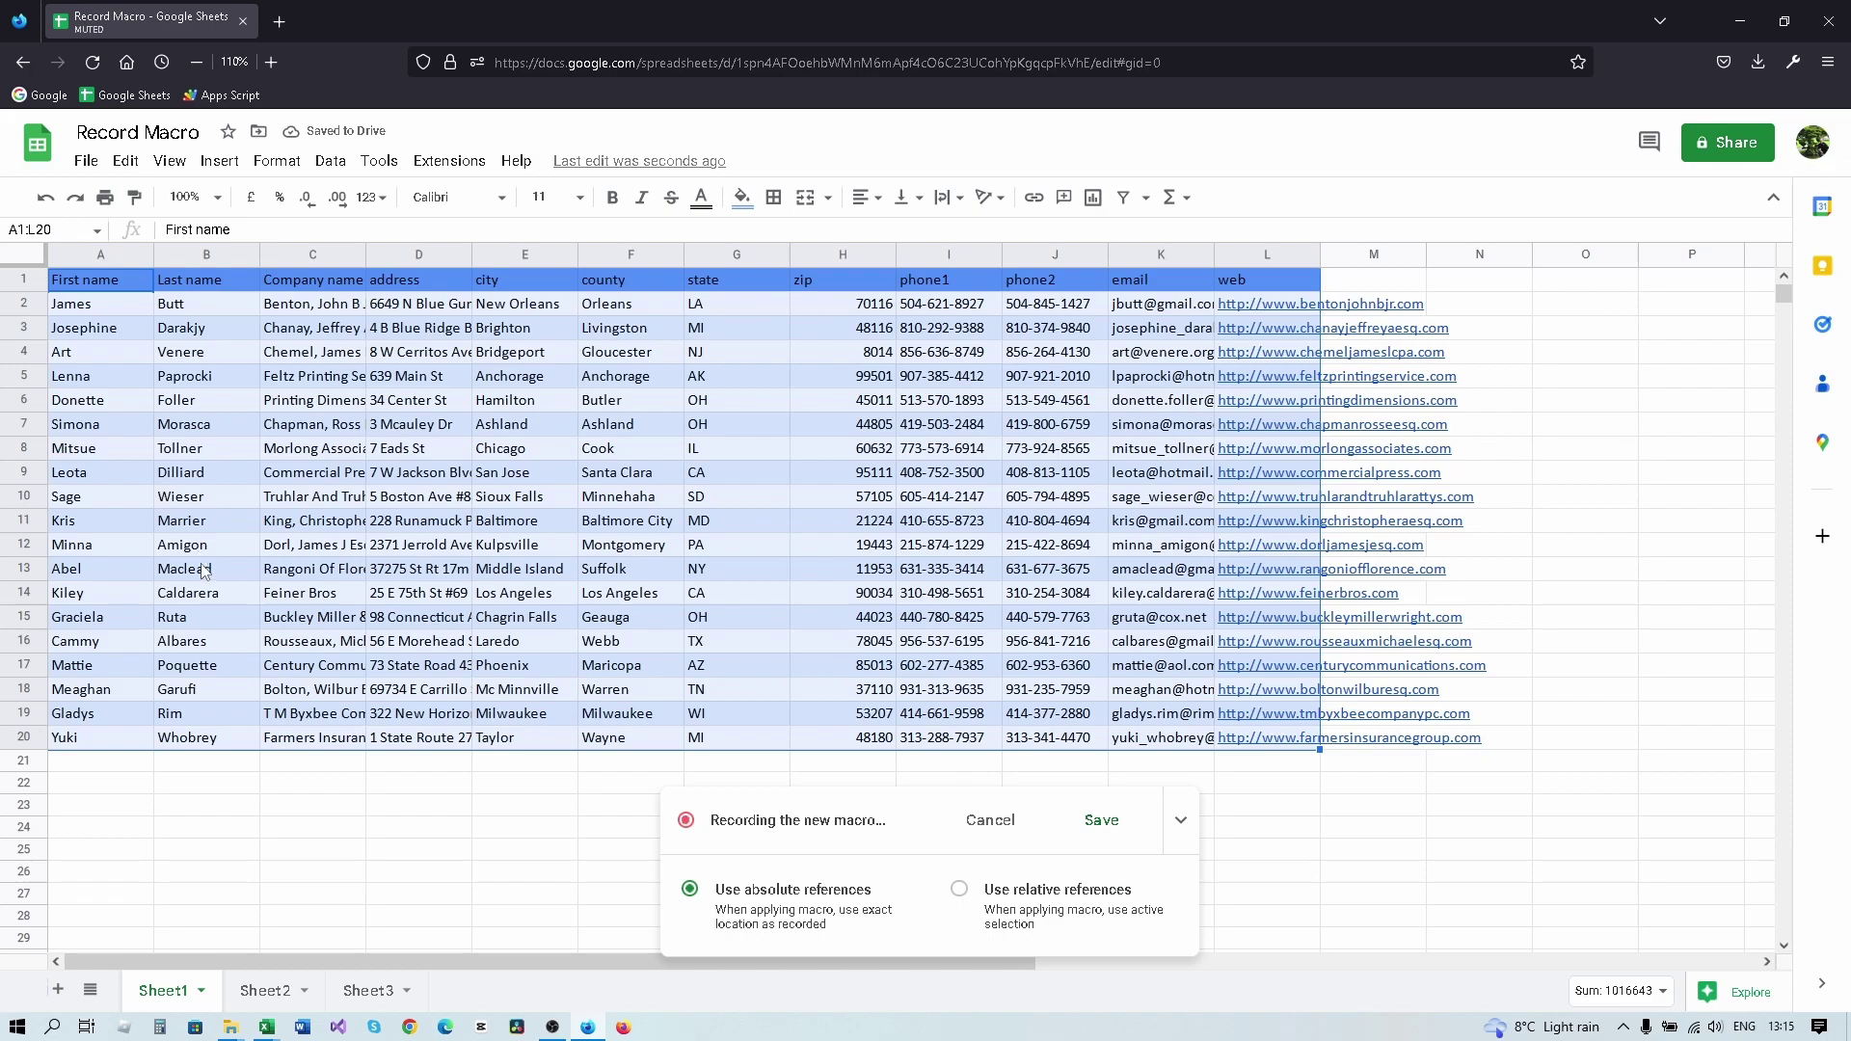
{"action": "left_click", "coordinate": [203, 570]}
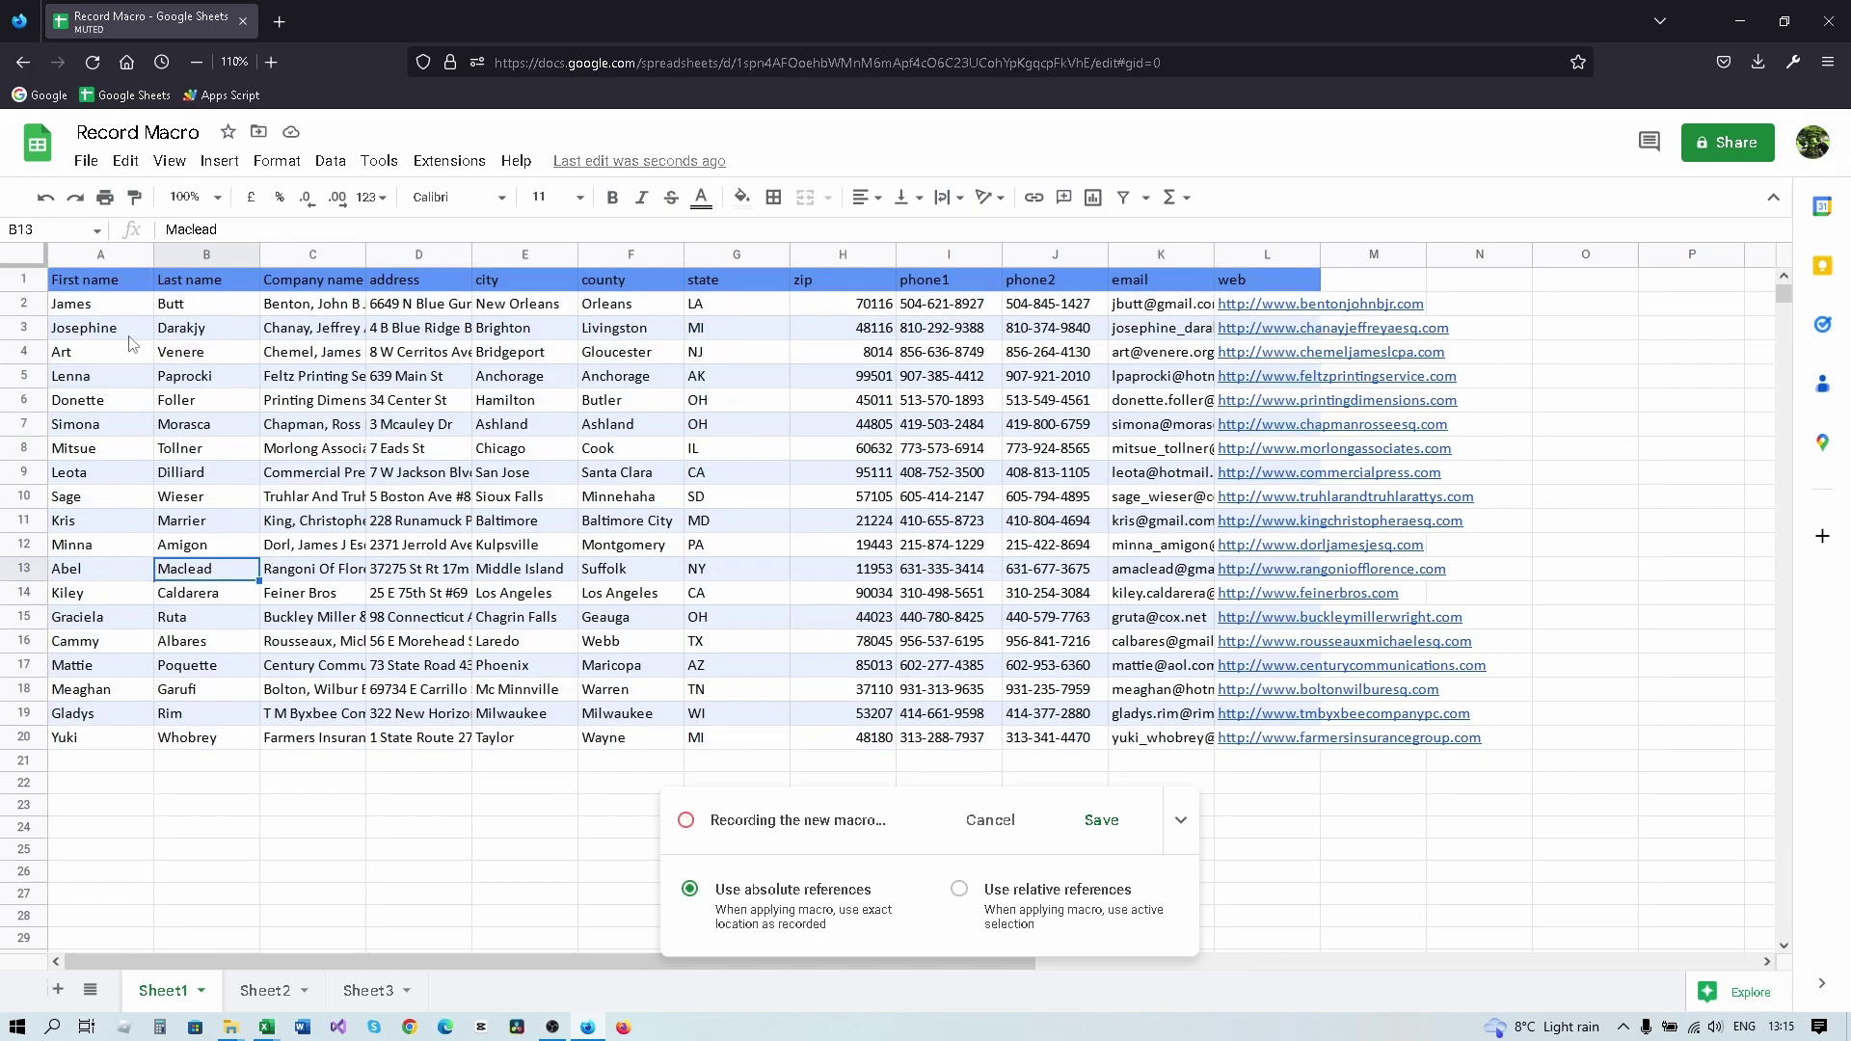
Step: Make header row 1 bold at font size 14, then save the recording
{"action": "left_click", "coordinate": [35, 280]}
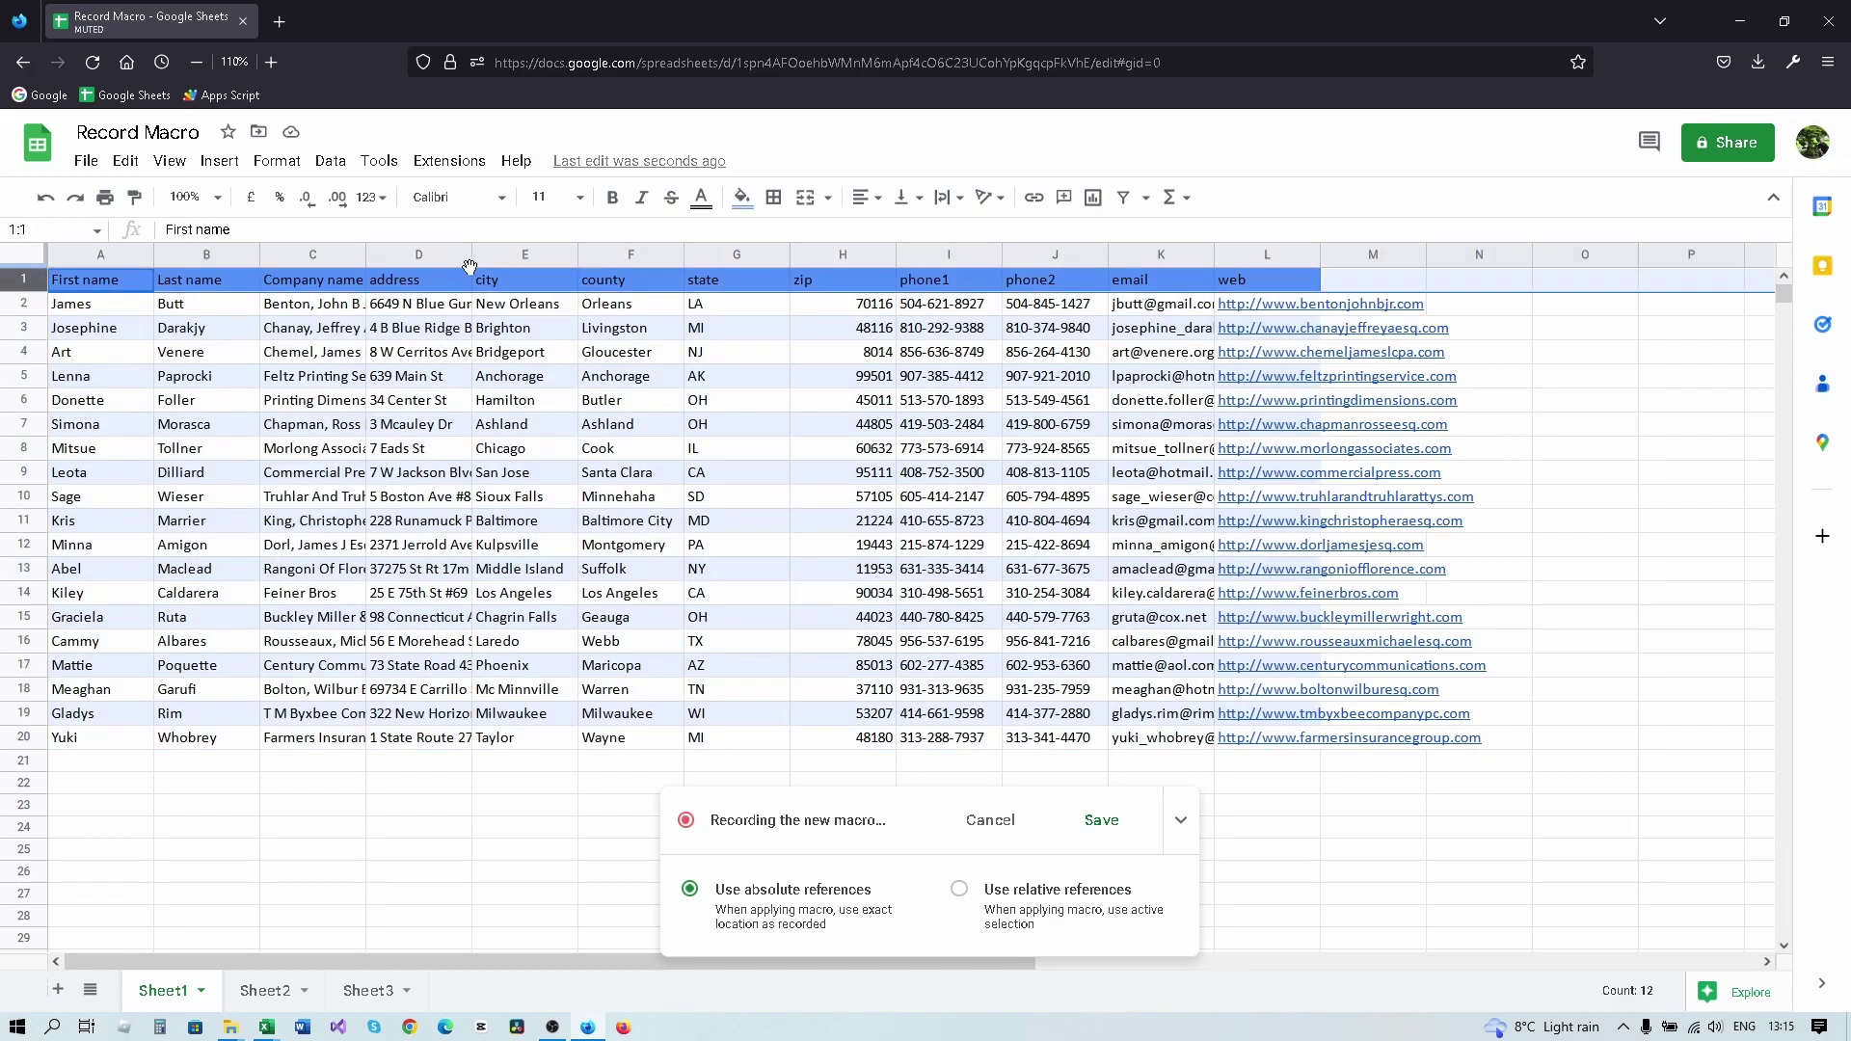
{"action": "left_click", "coordinate": [578, 198]}
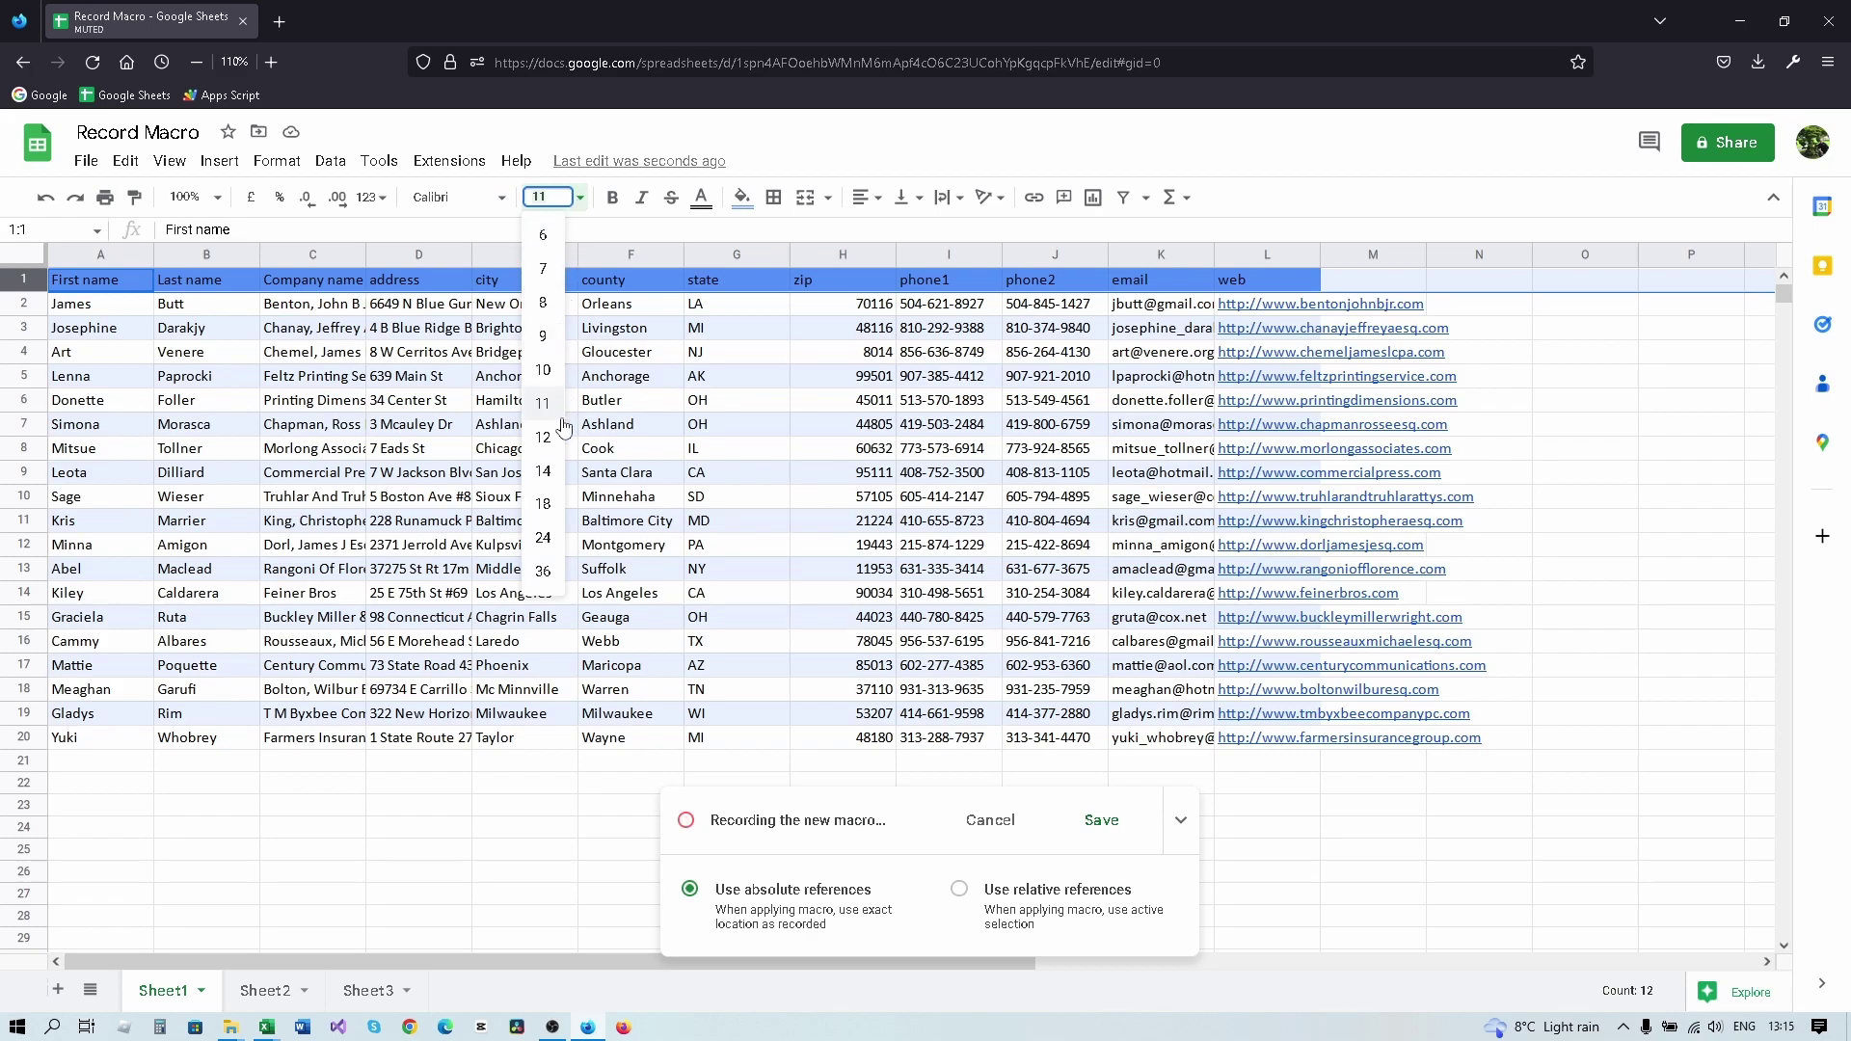
{"action": "left_click", "coordinate": [548, 471]}
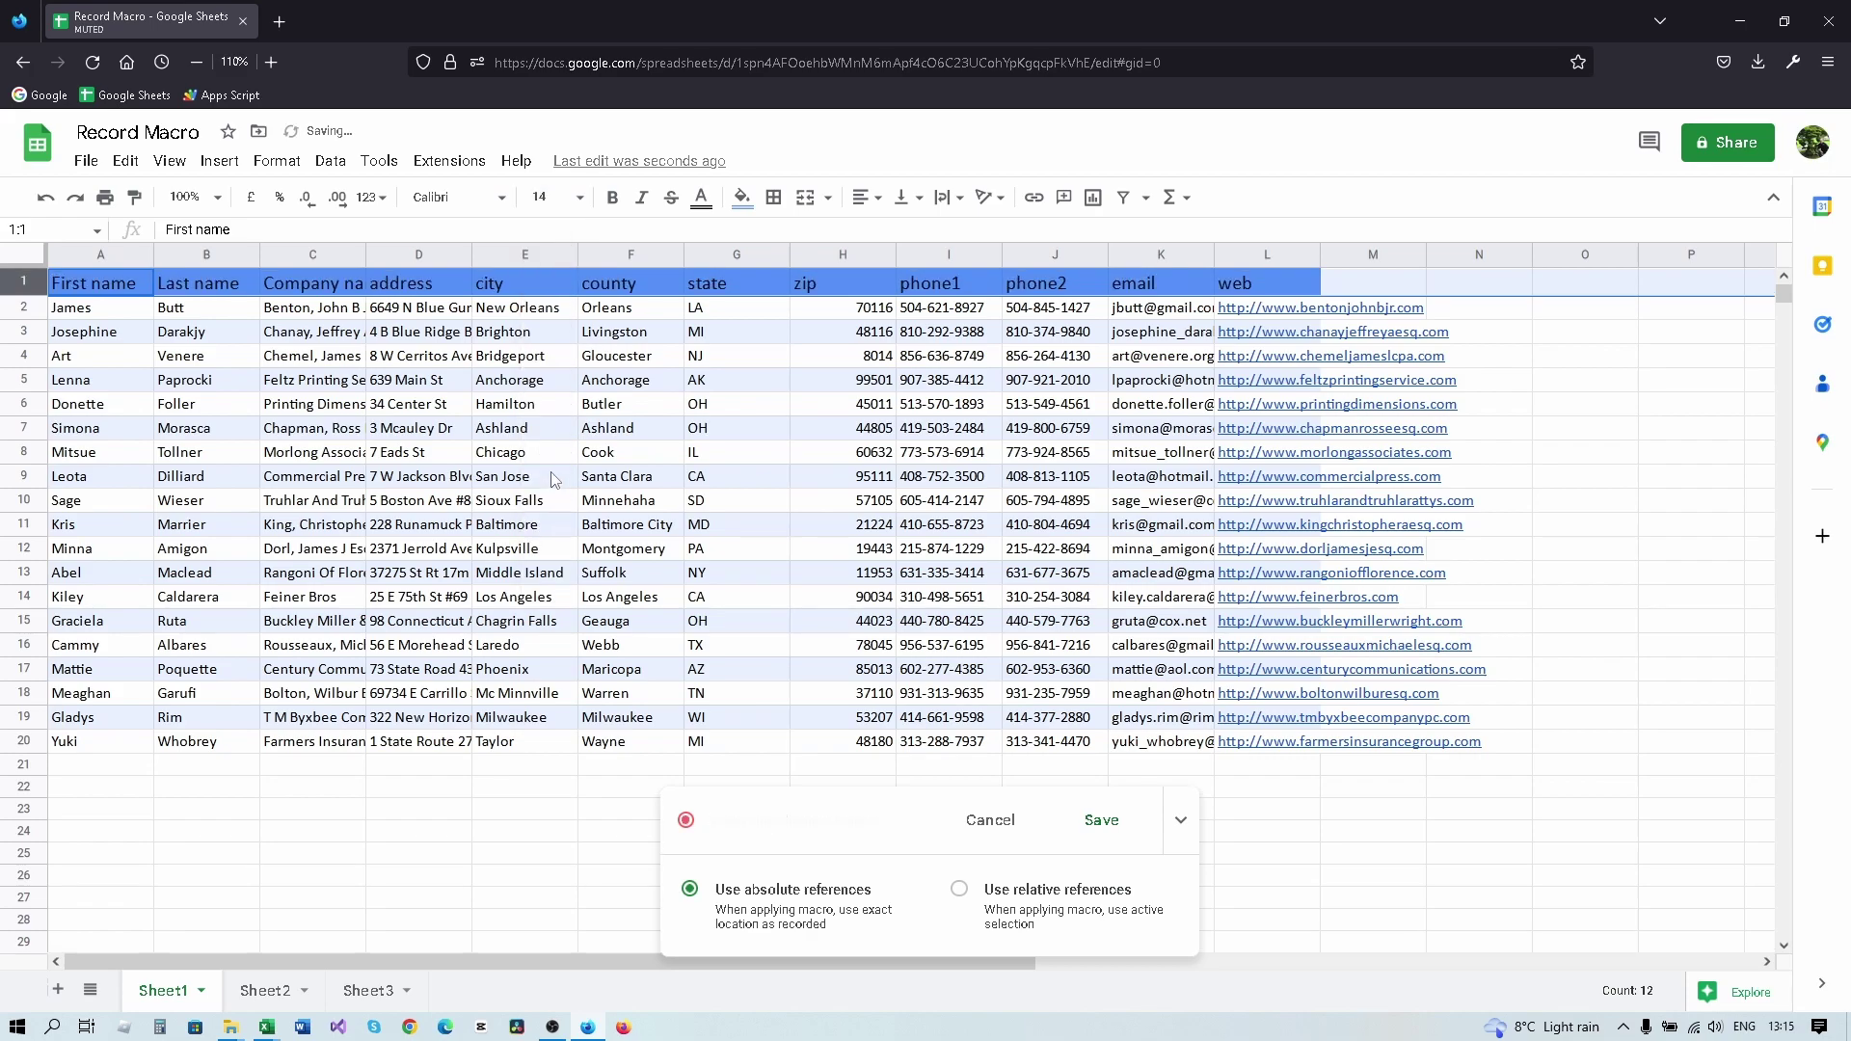
{"action": "left_click", "coordinate": [612, 197]}
{"action": "left_click", "coordinate": [511, 380]}
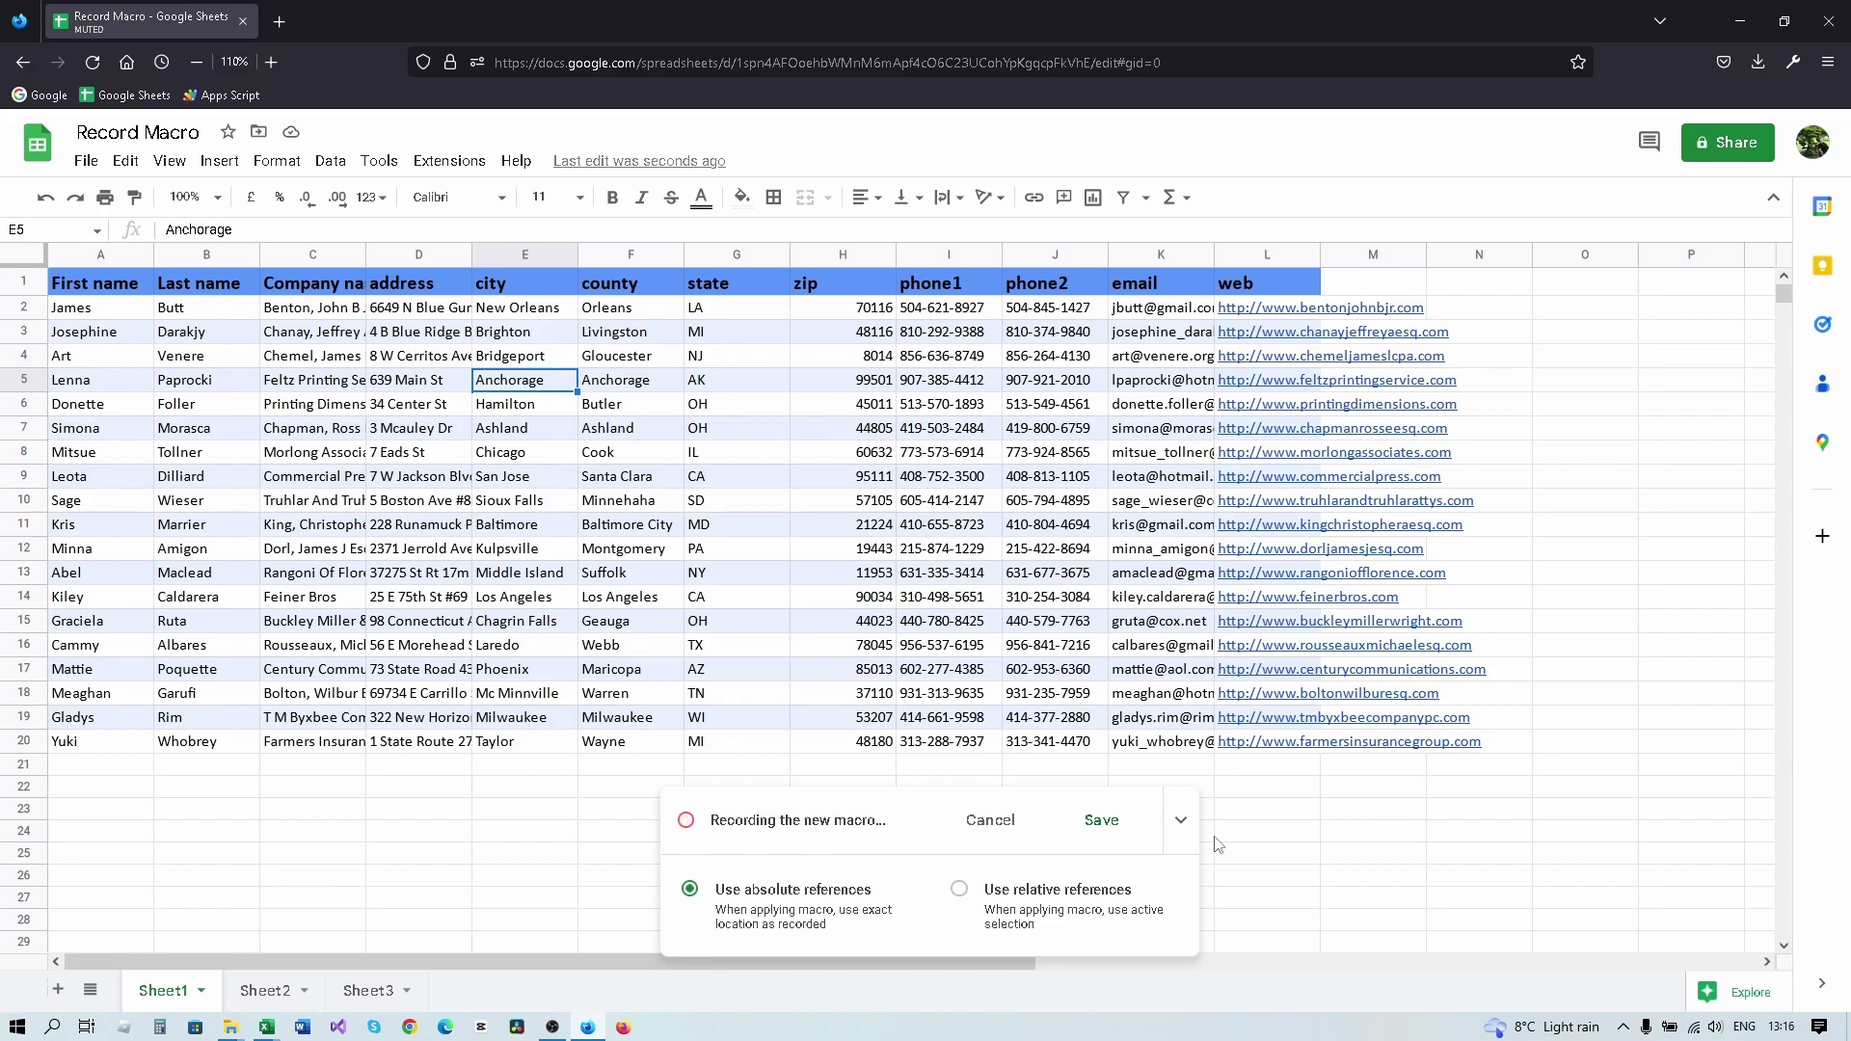
{"action": "left_click", "coordinate": [1100, 822]}
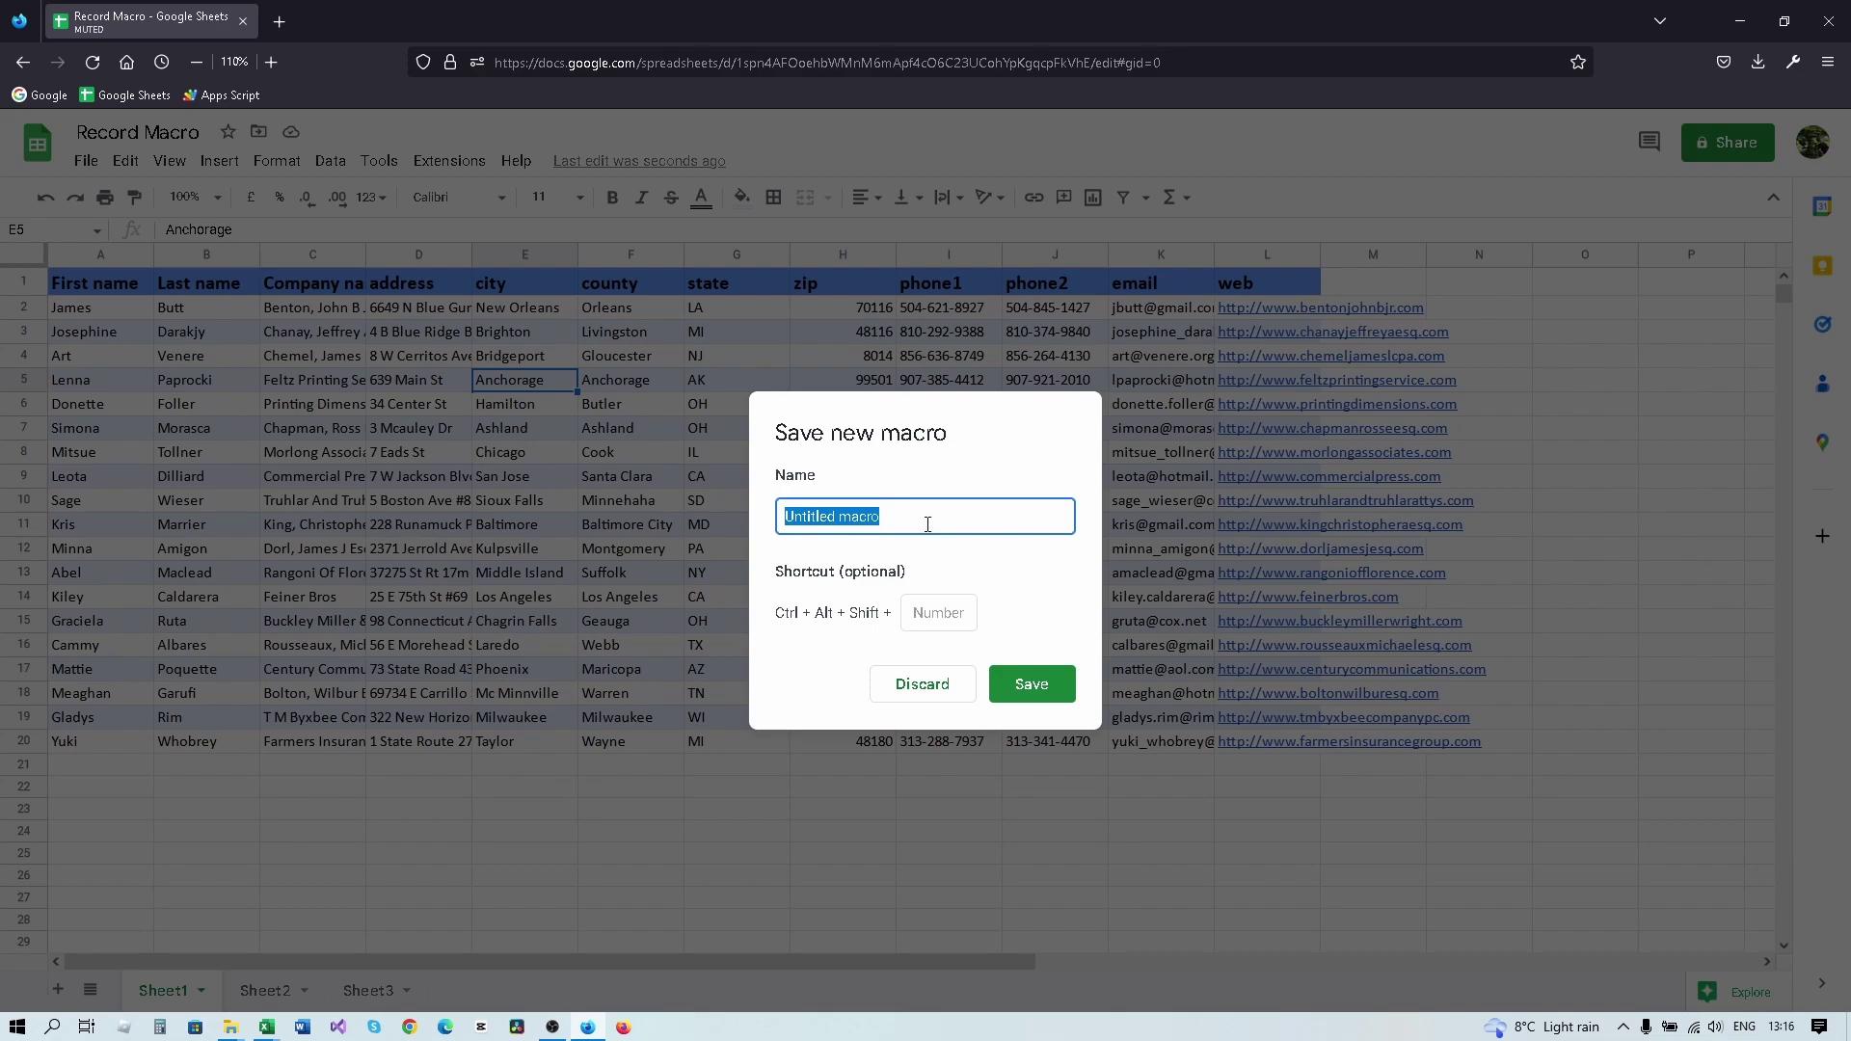
Step: Name the macro 'Colours and font' and save it
{"action": "type", "text": "Colours and font"}
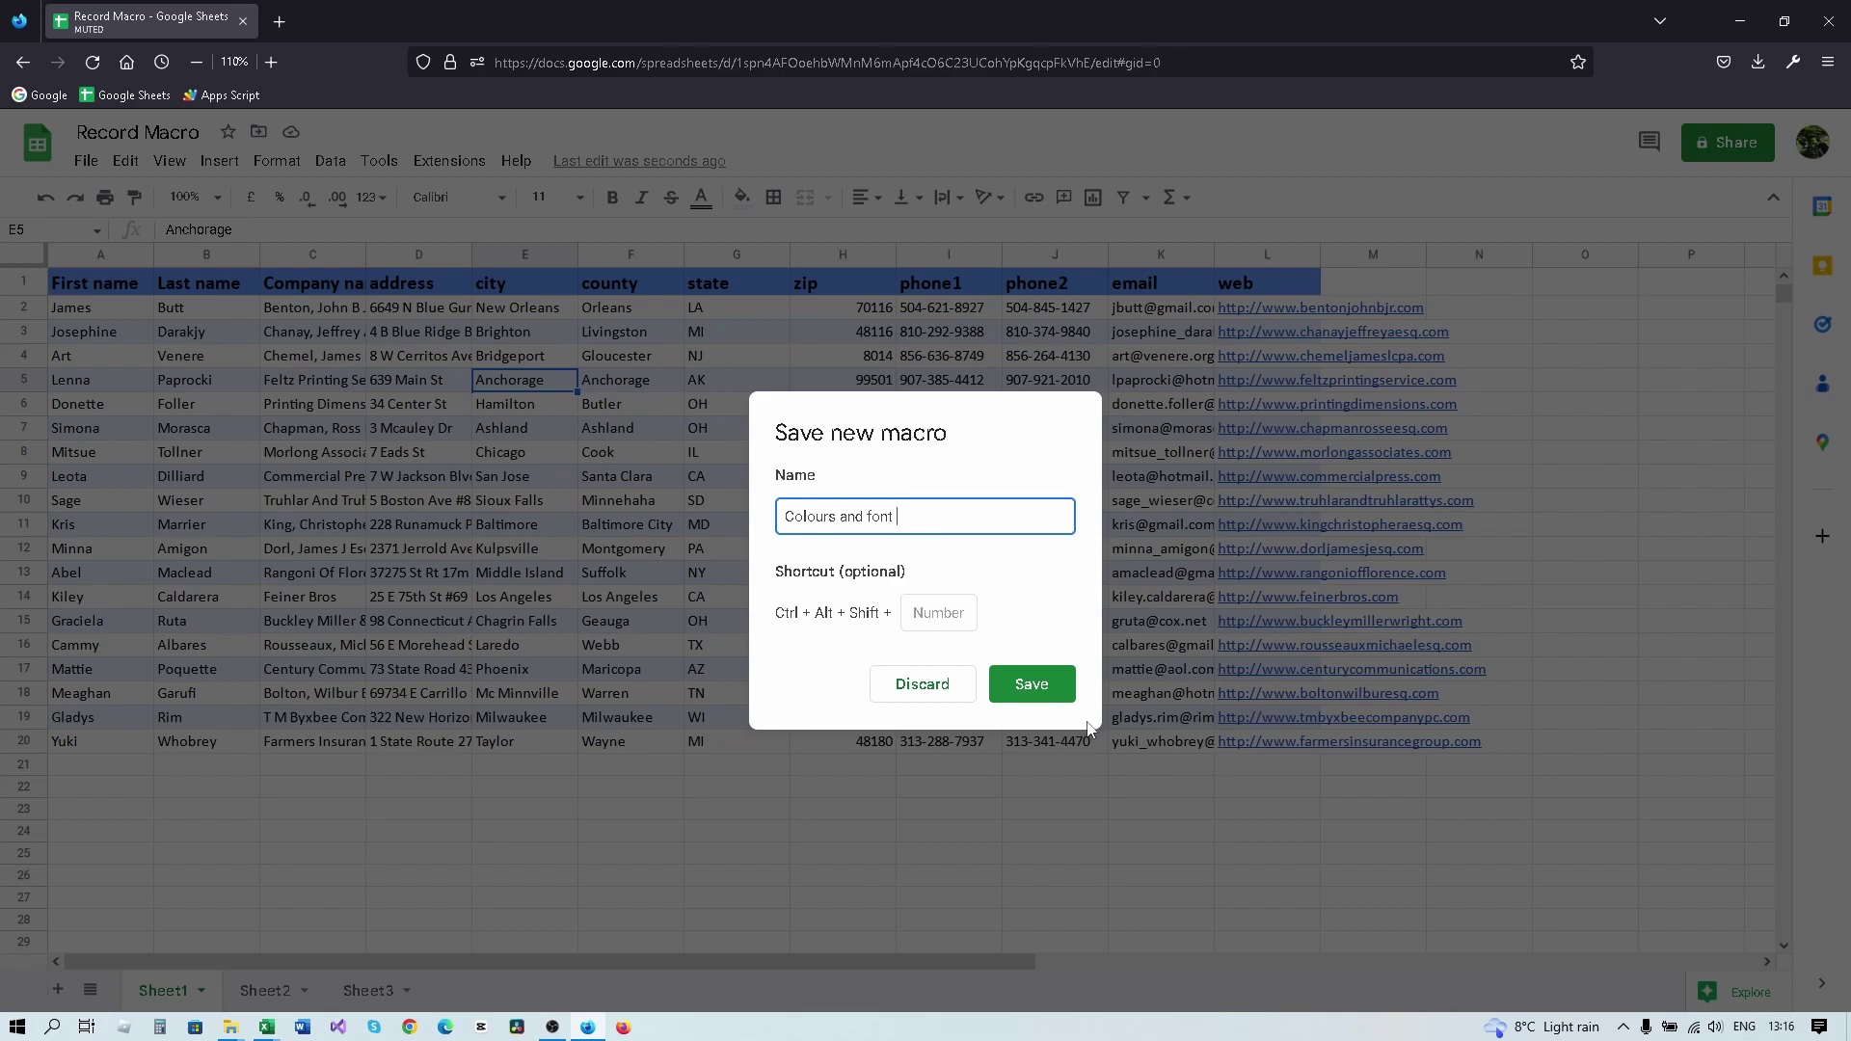
{"action": "left_click", "coordinate": [1036, 689]}
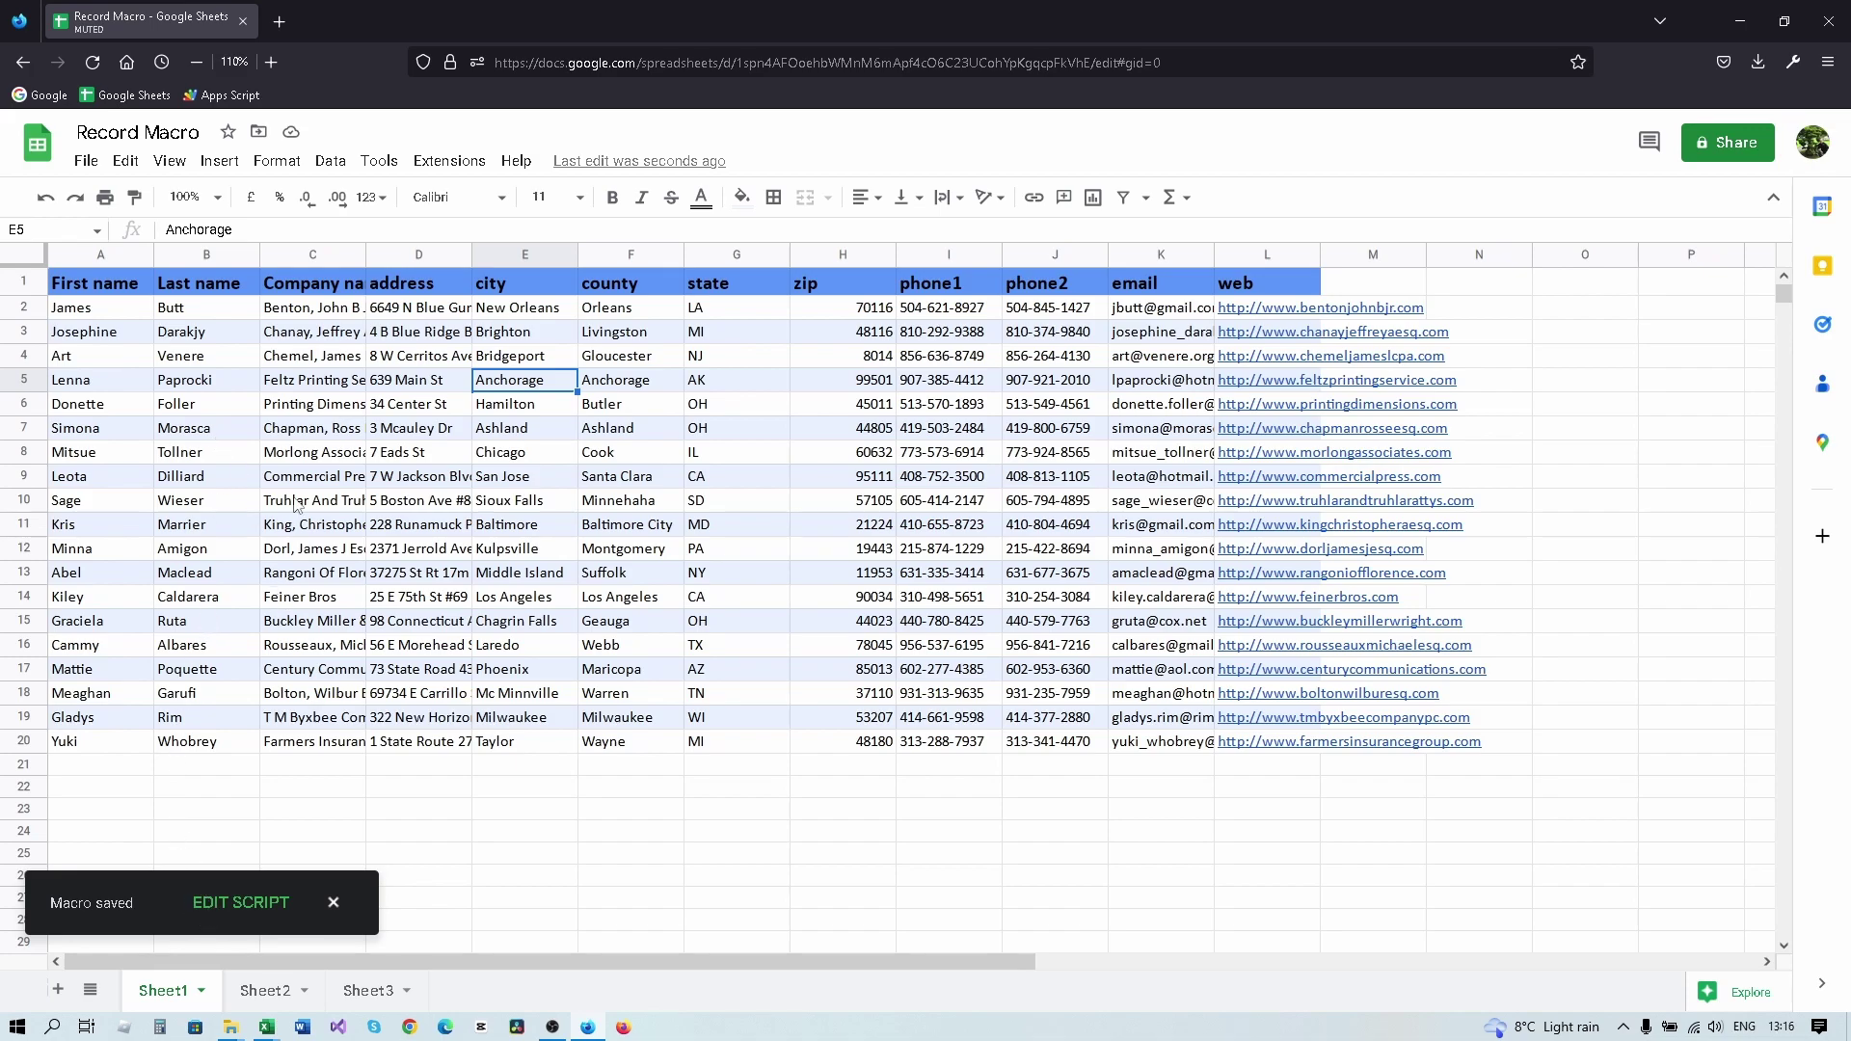
Step: Run the Colours and font macro on Sheet2
{"action": "left_click", "coordinate": [380, 628]}
{"action": "left_click", "coordinate": [284, 995]}
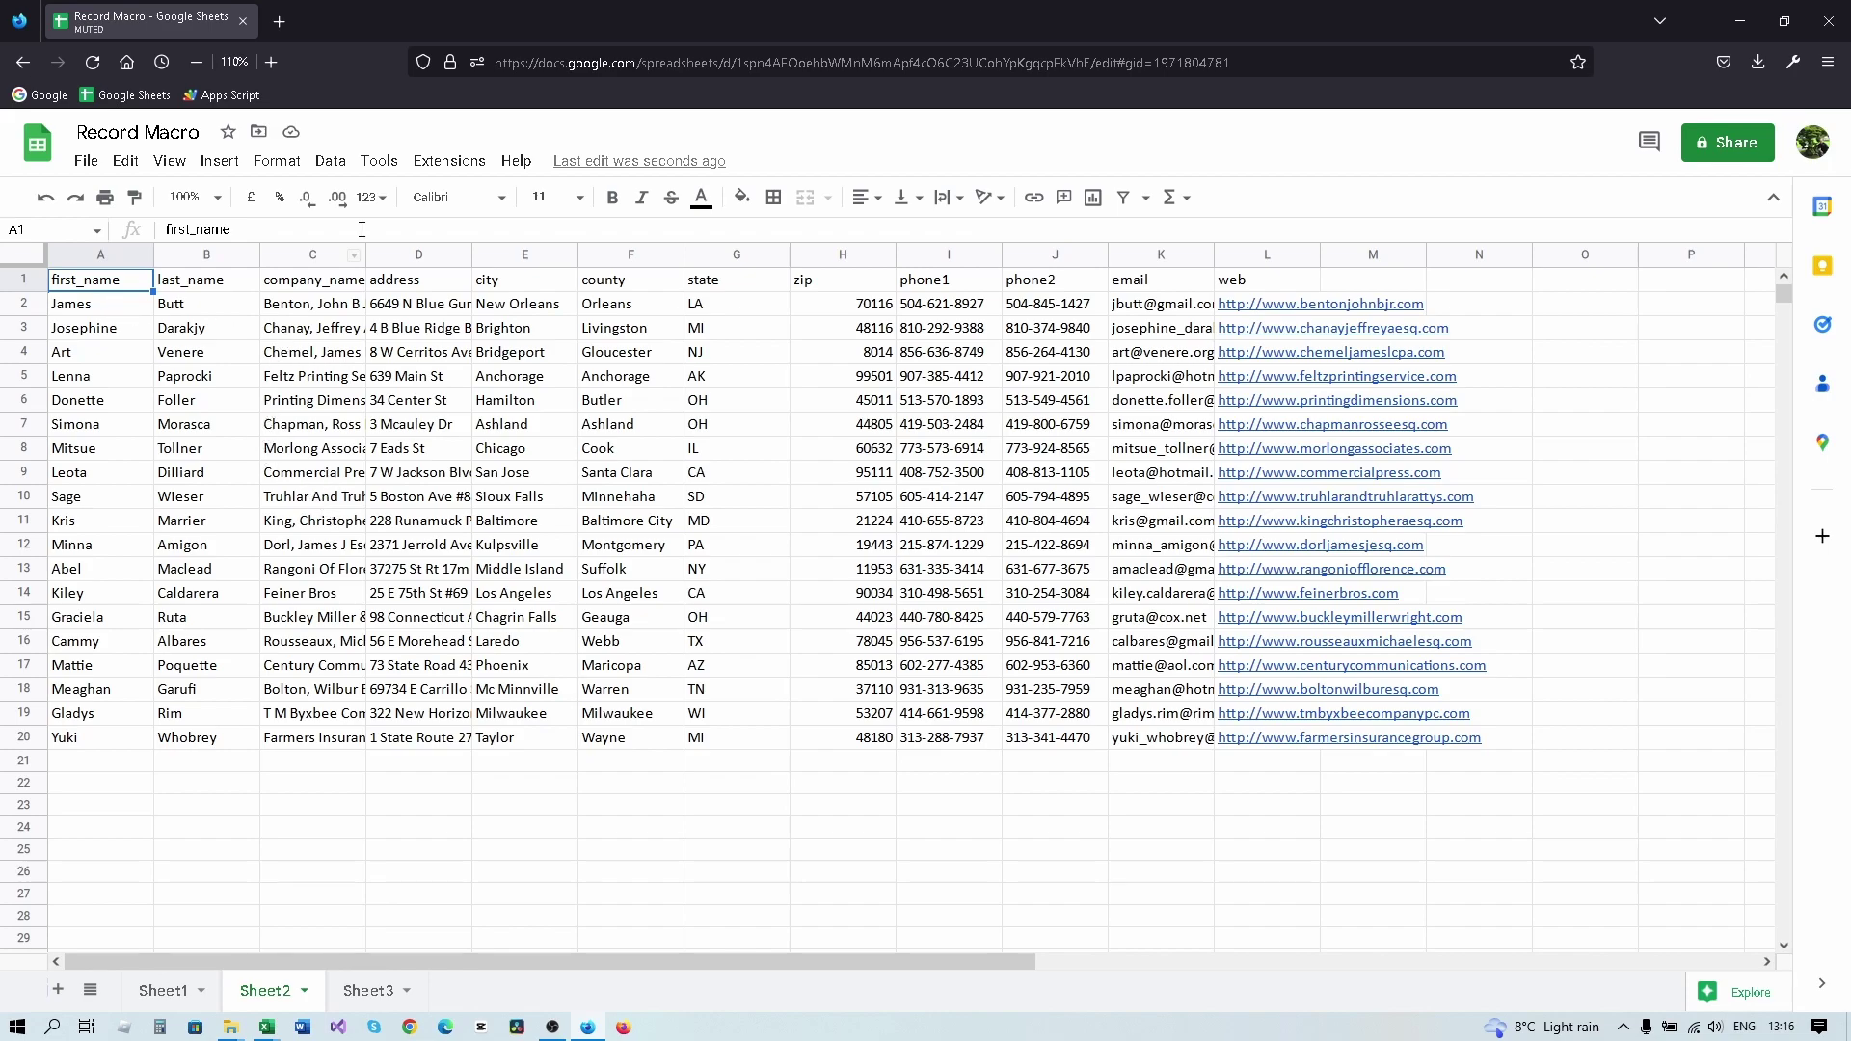
{"action": "left_click", "coordinate": [427, 172]}
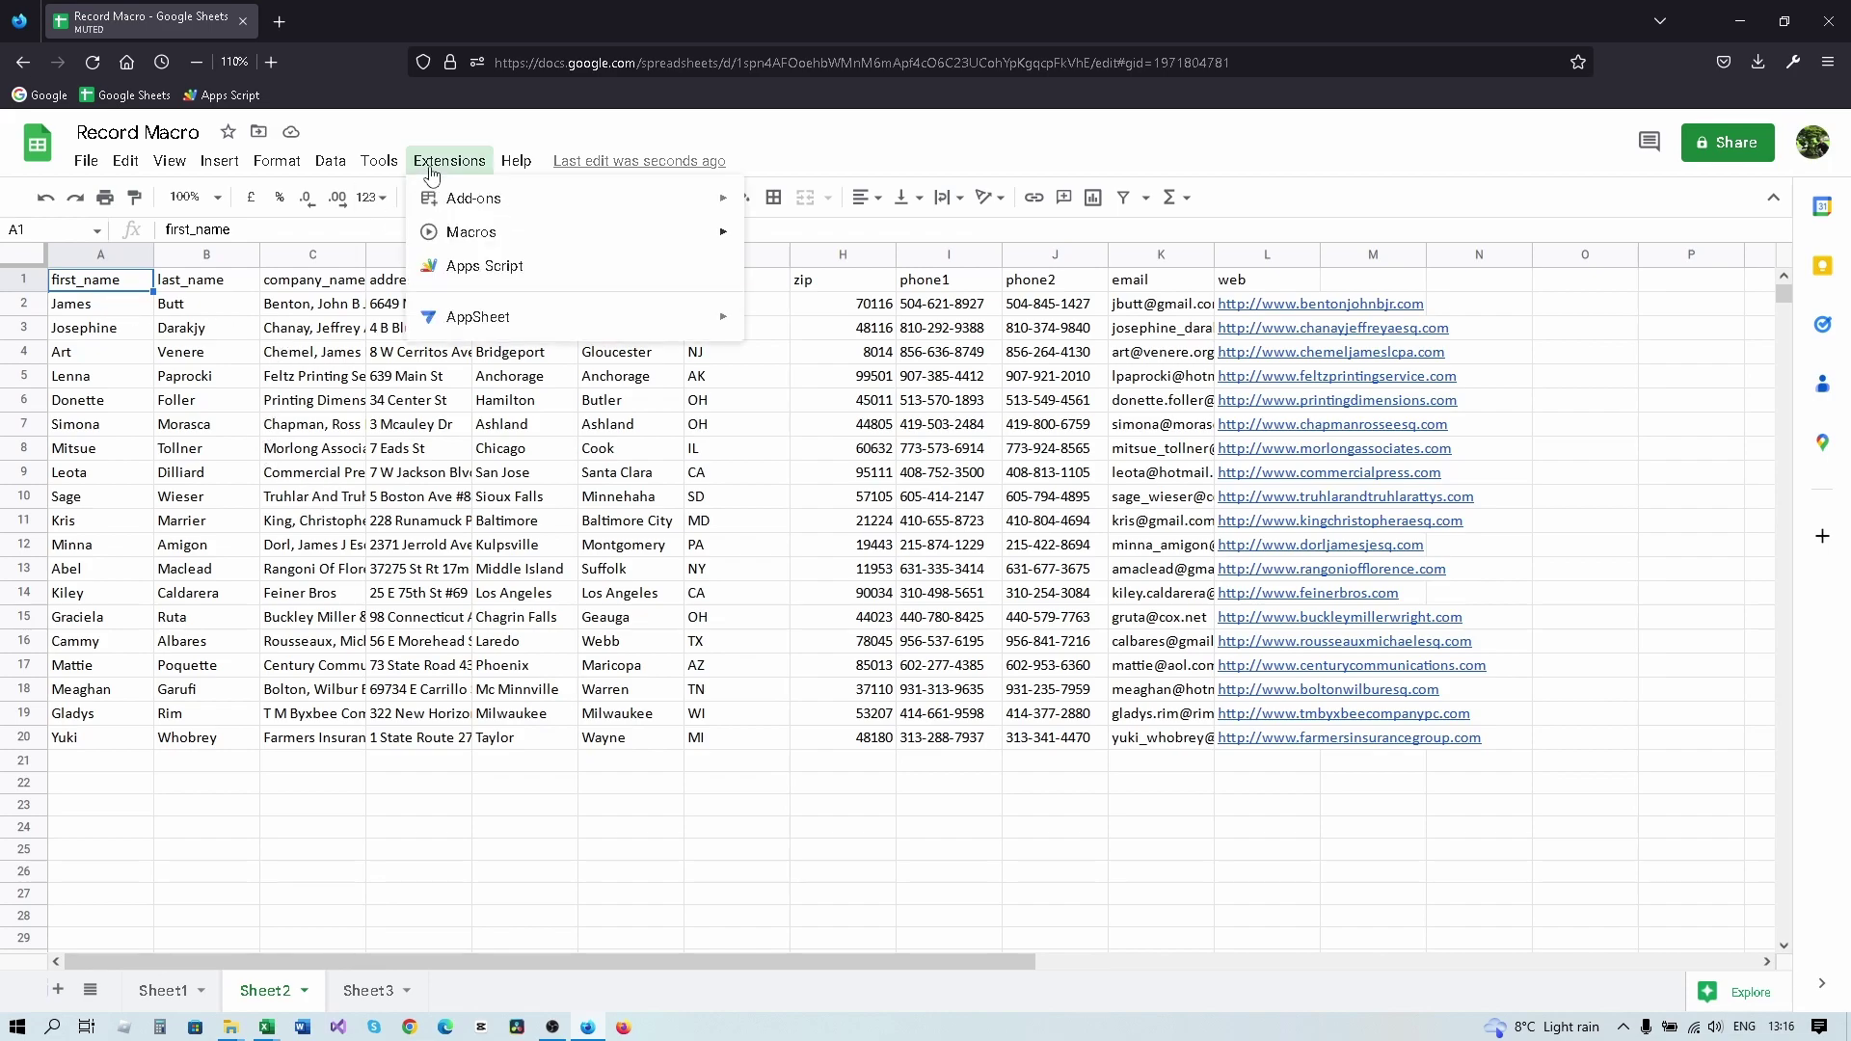
{"action": "mouse_move", "coordinate": [448, 236]}
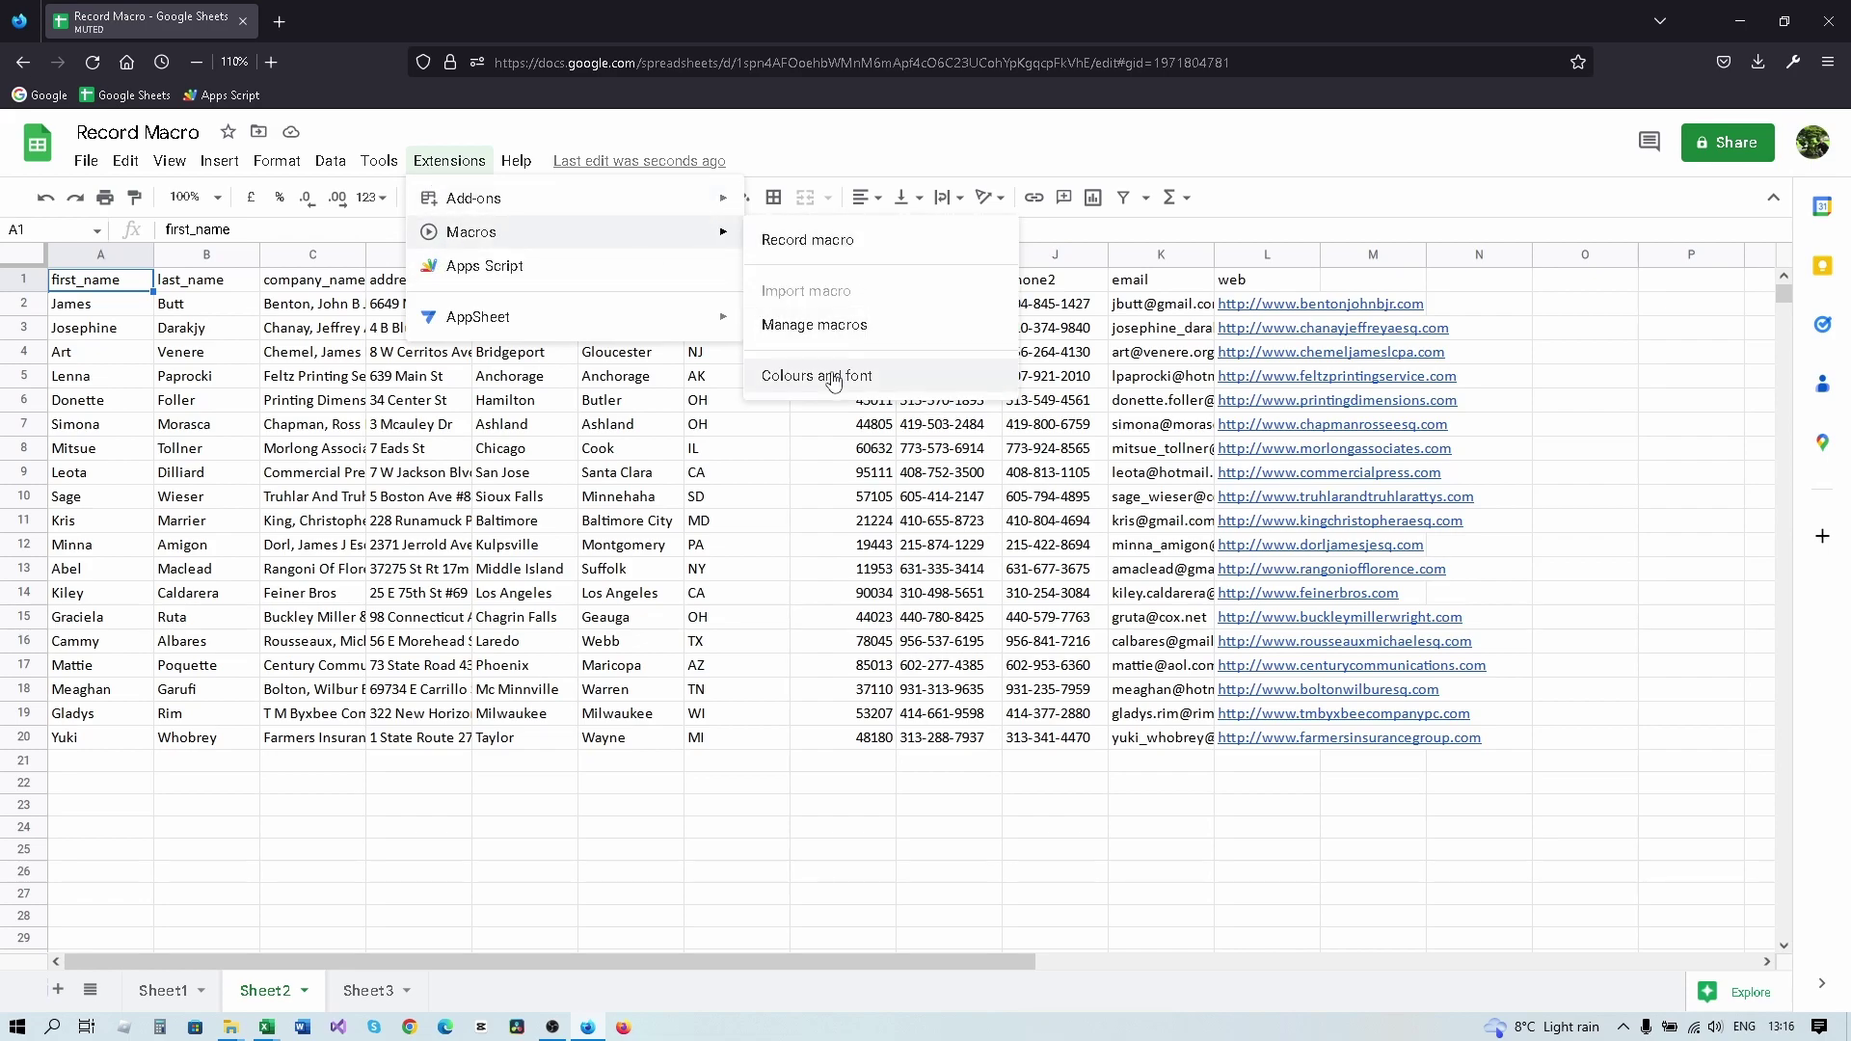
{"action": "left_click", "coordinate": [796, 380]}
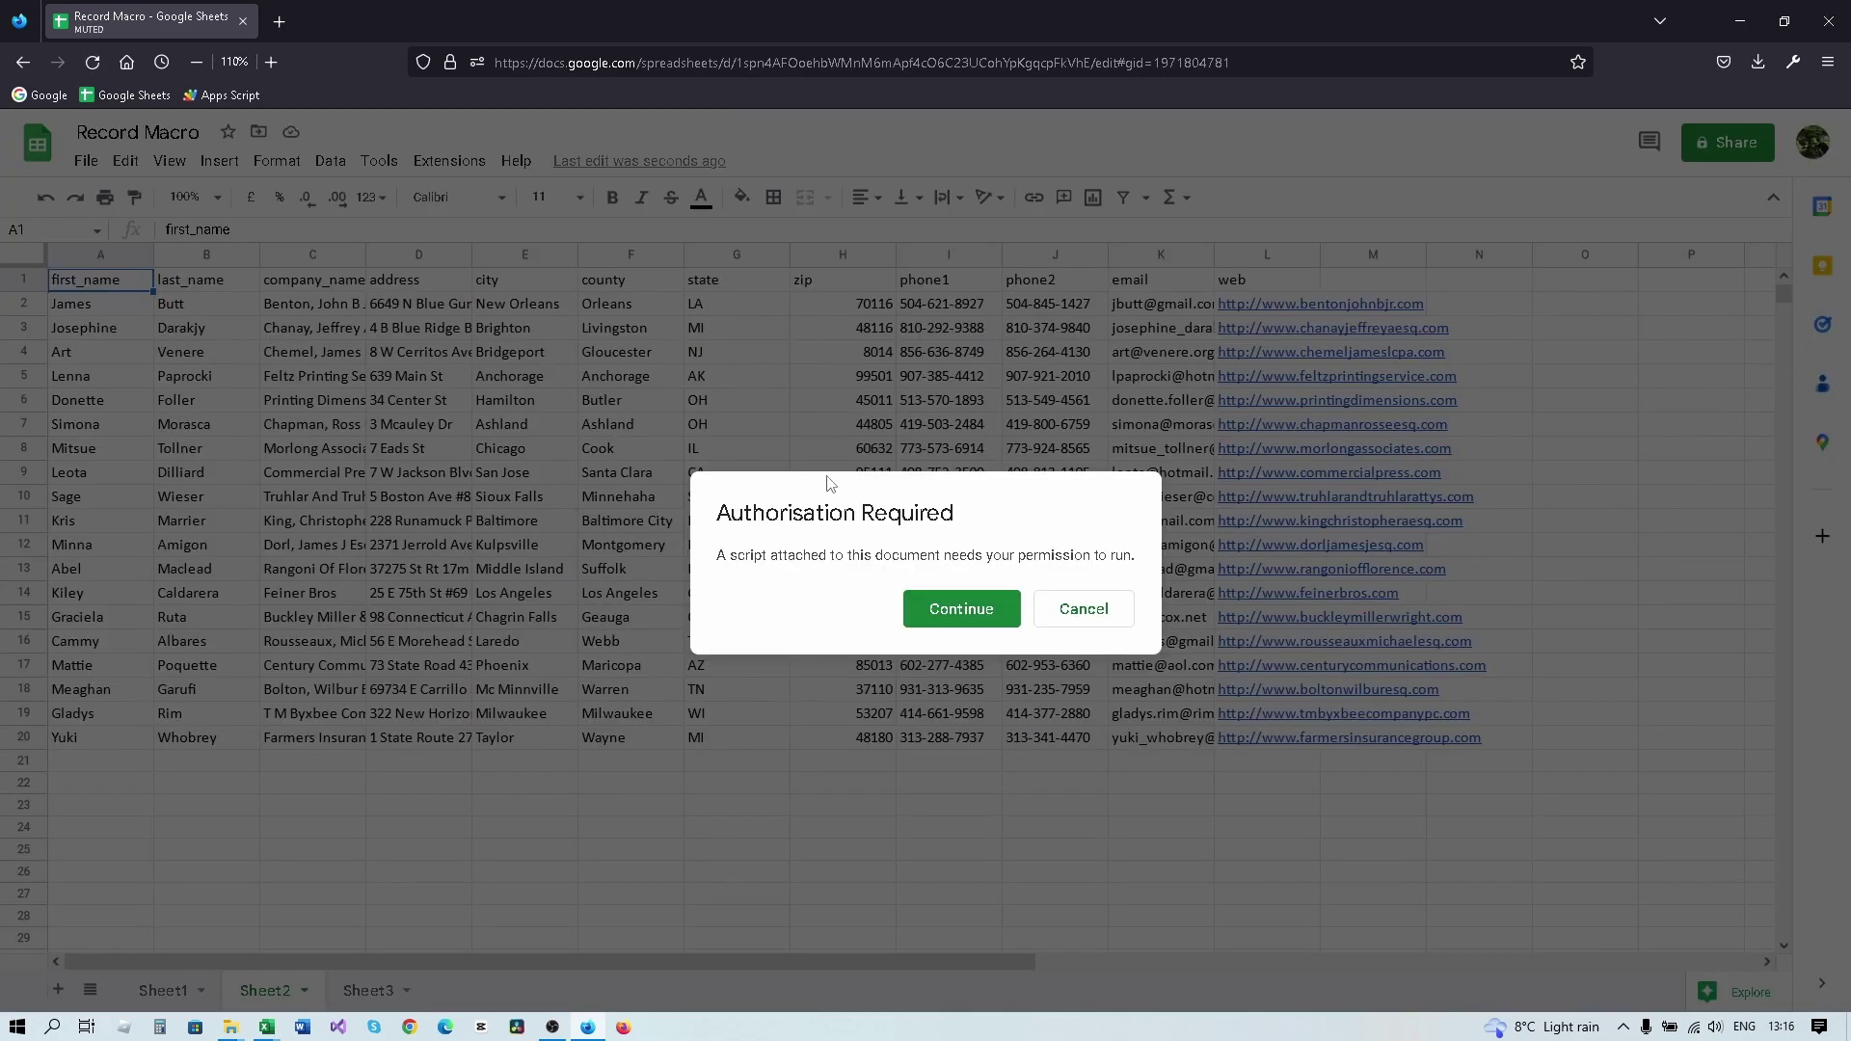
Step: Authorise the macro script with the Google account, allowing spreadsheet access
{"action": "left_click", "coordinate": [962, 618]}
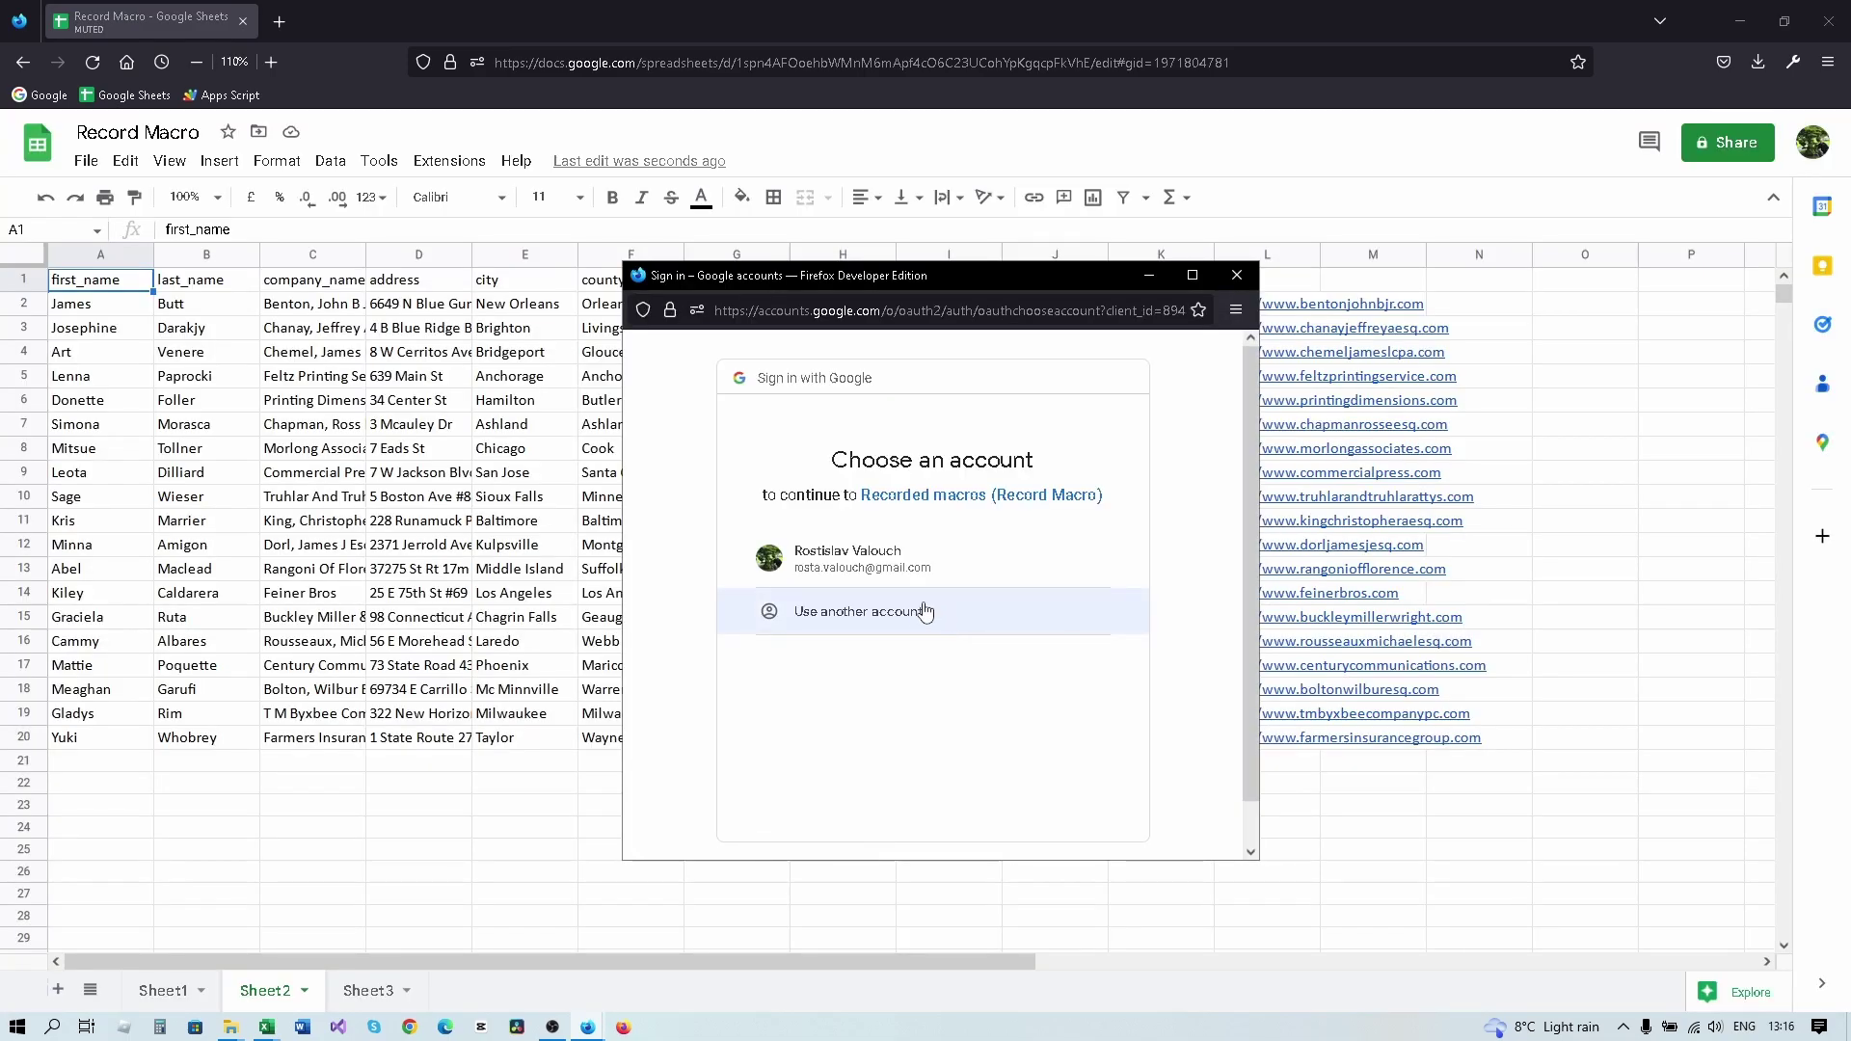
{"action": "left_click", "coordinate": [915, 572]}
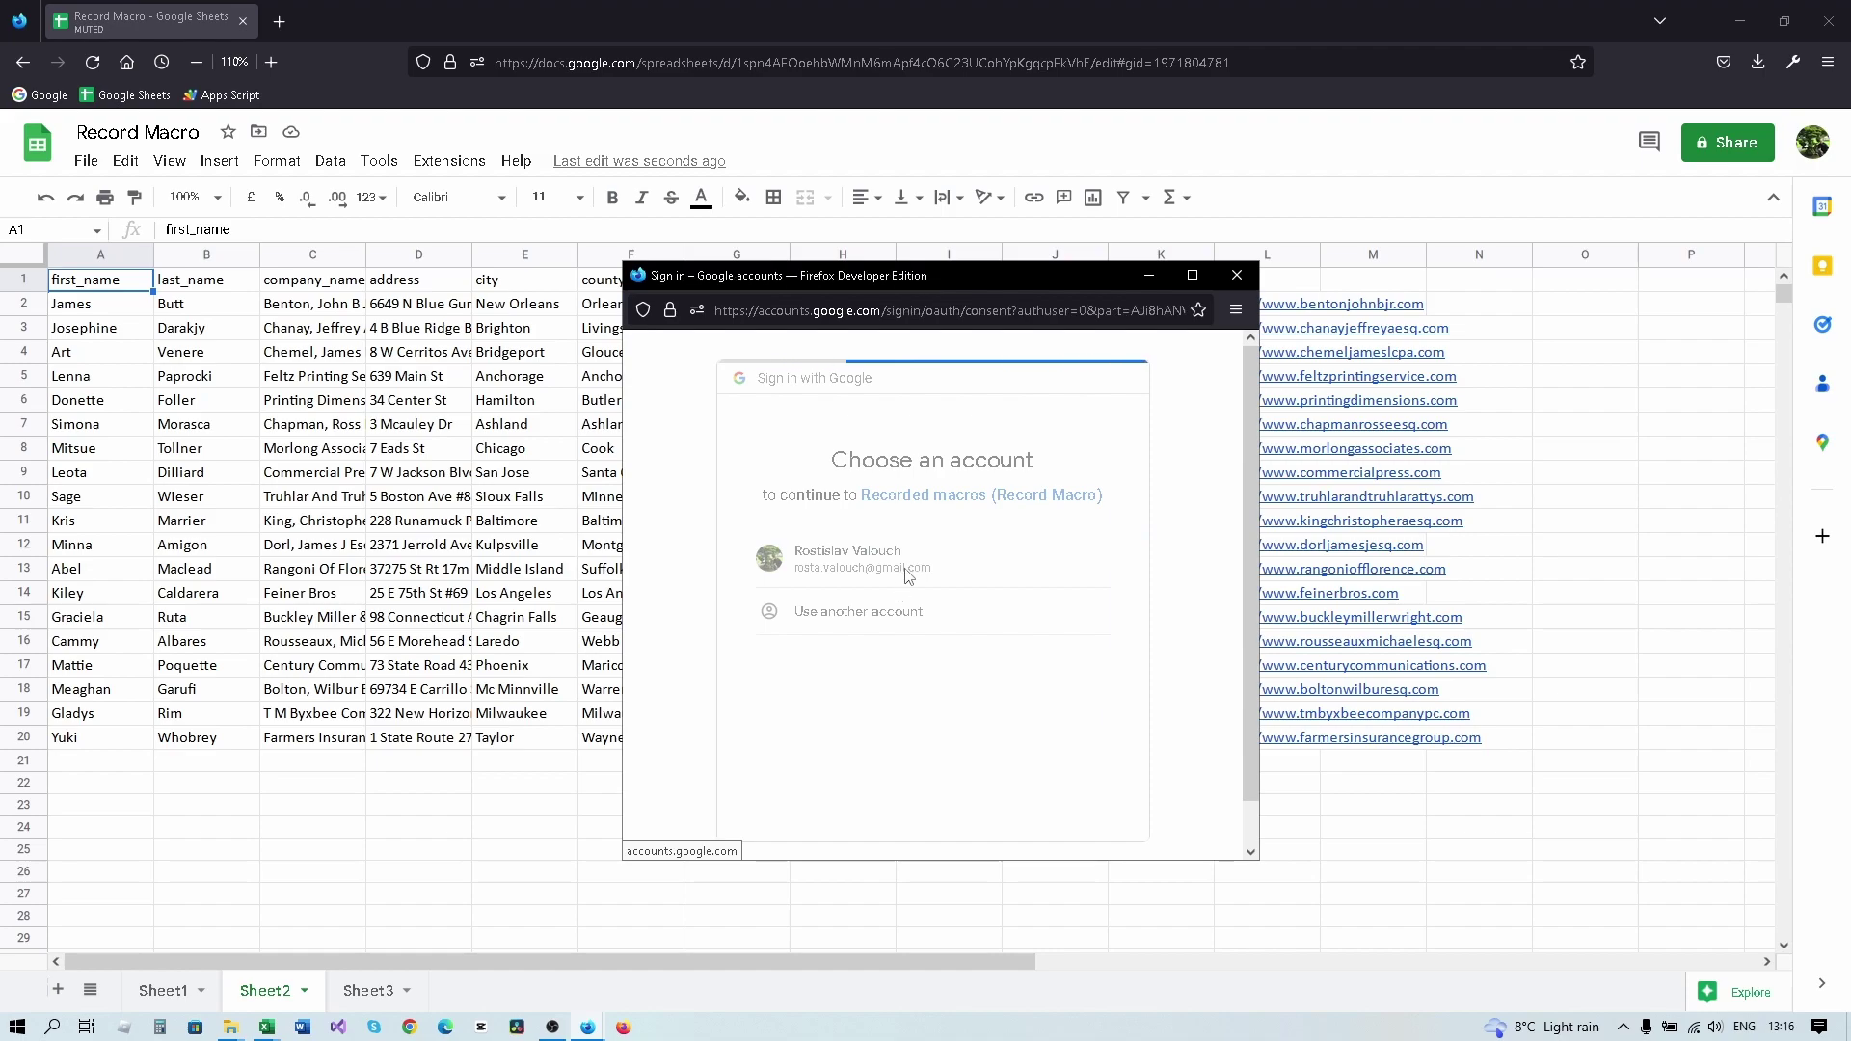
{"action": "scroll", "coordinate": [938, 582], "scroll_direction": "down", "scroll_amount": 5}
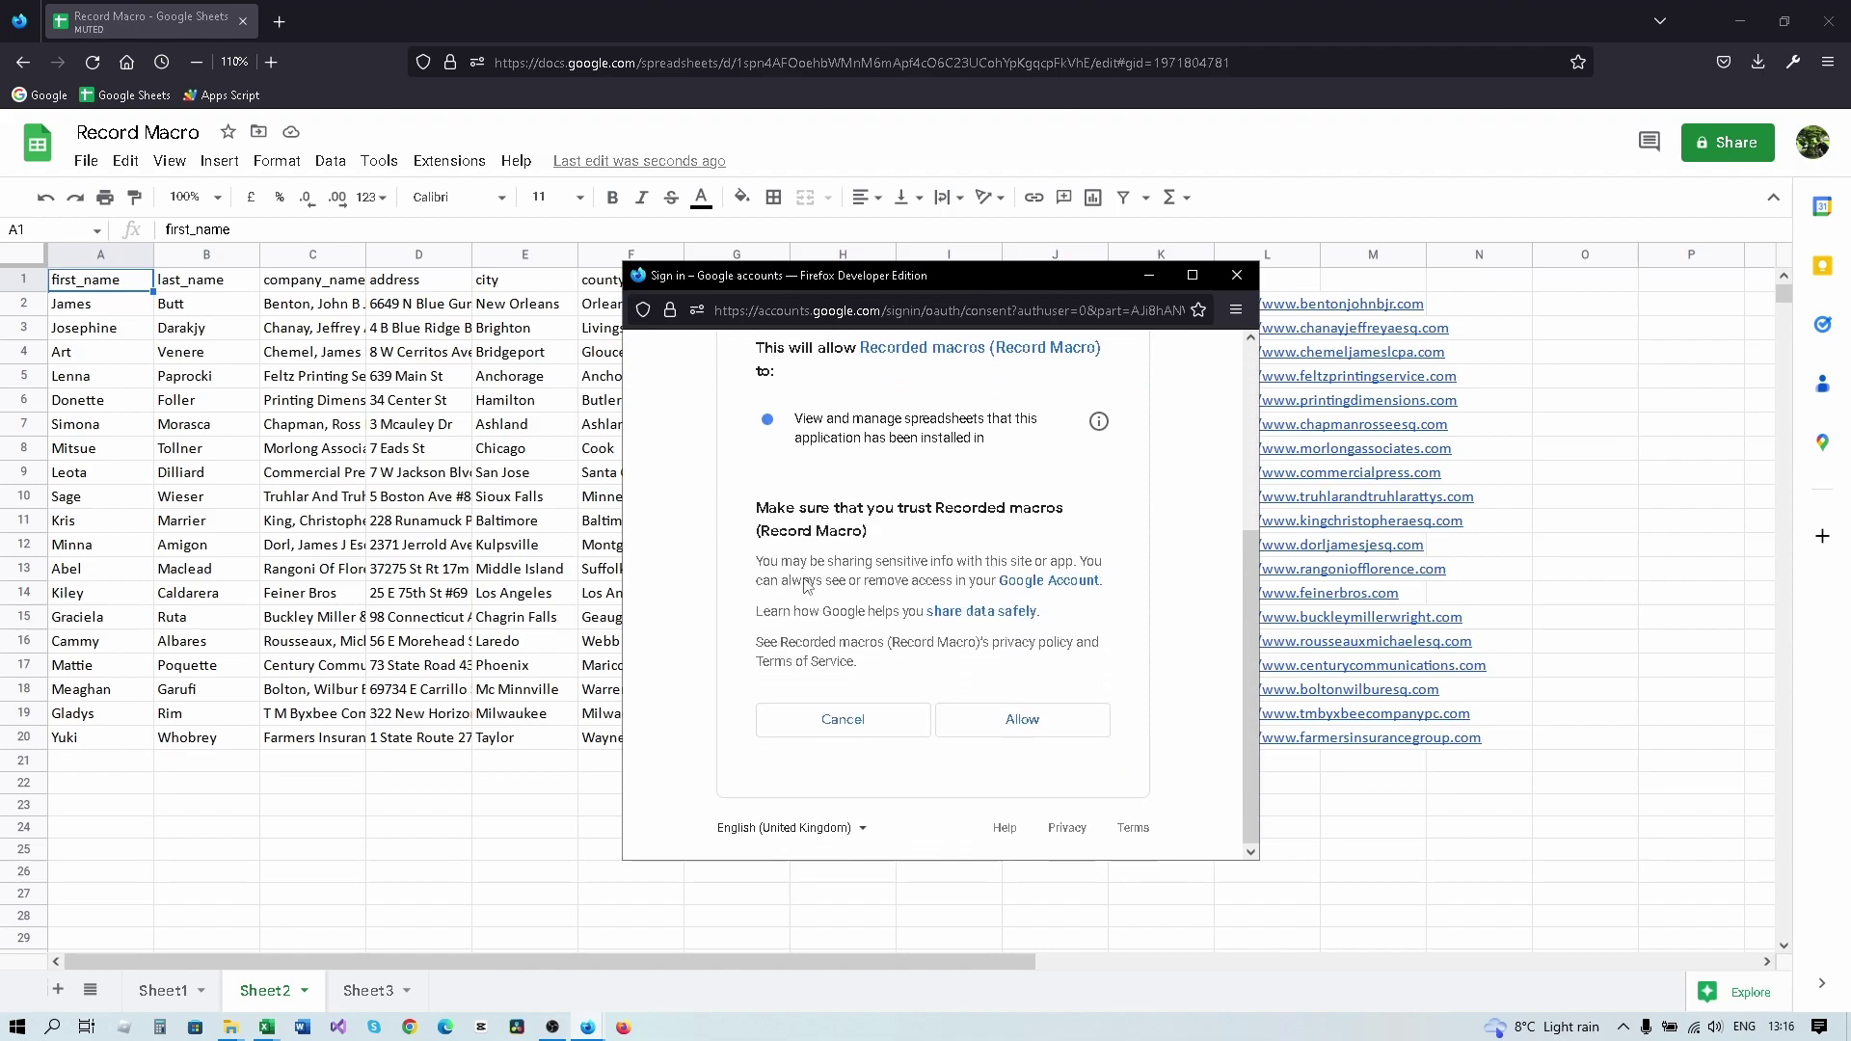
{"action": "left_click", "coordinate": [1020, 723]}
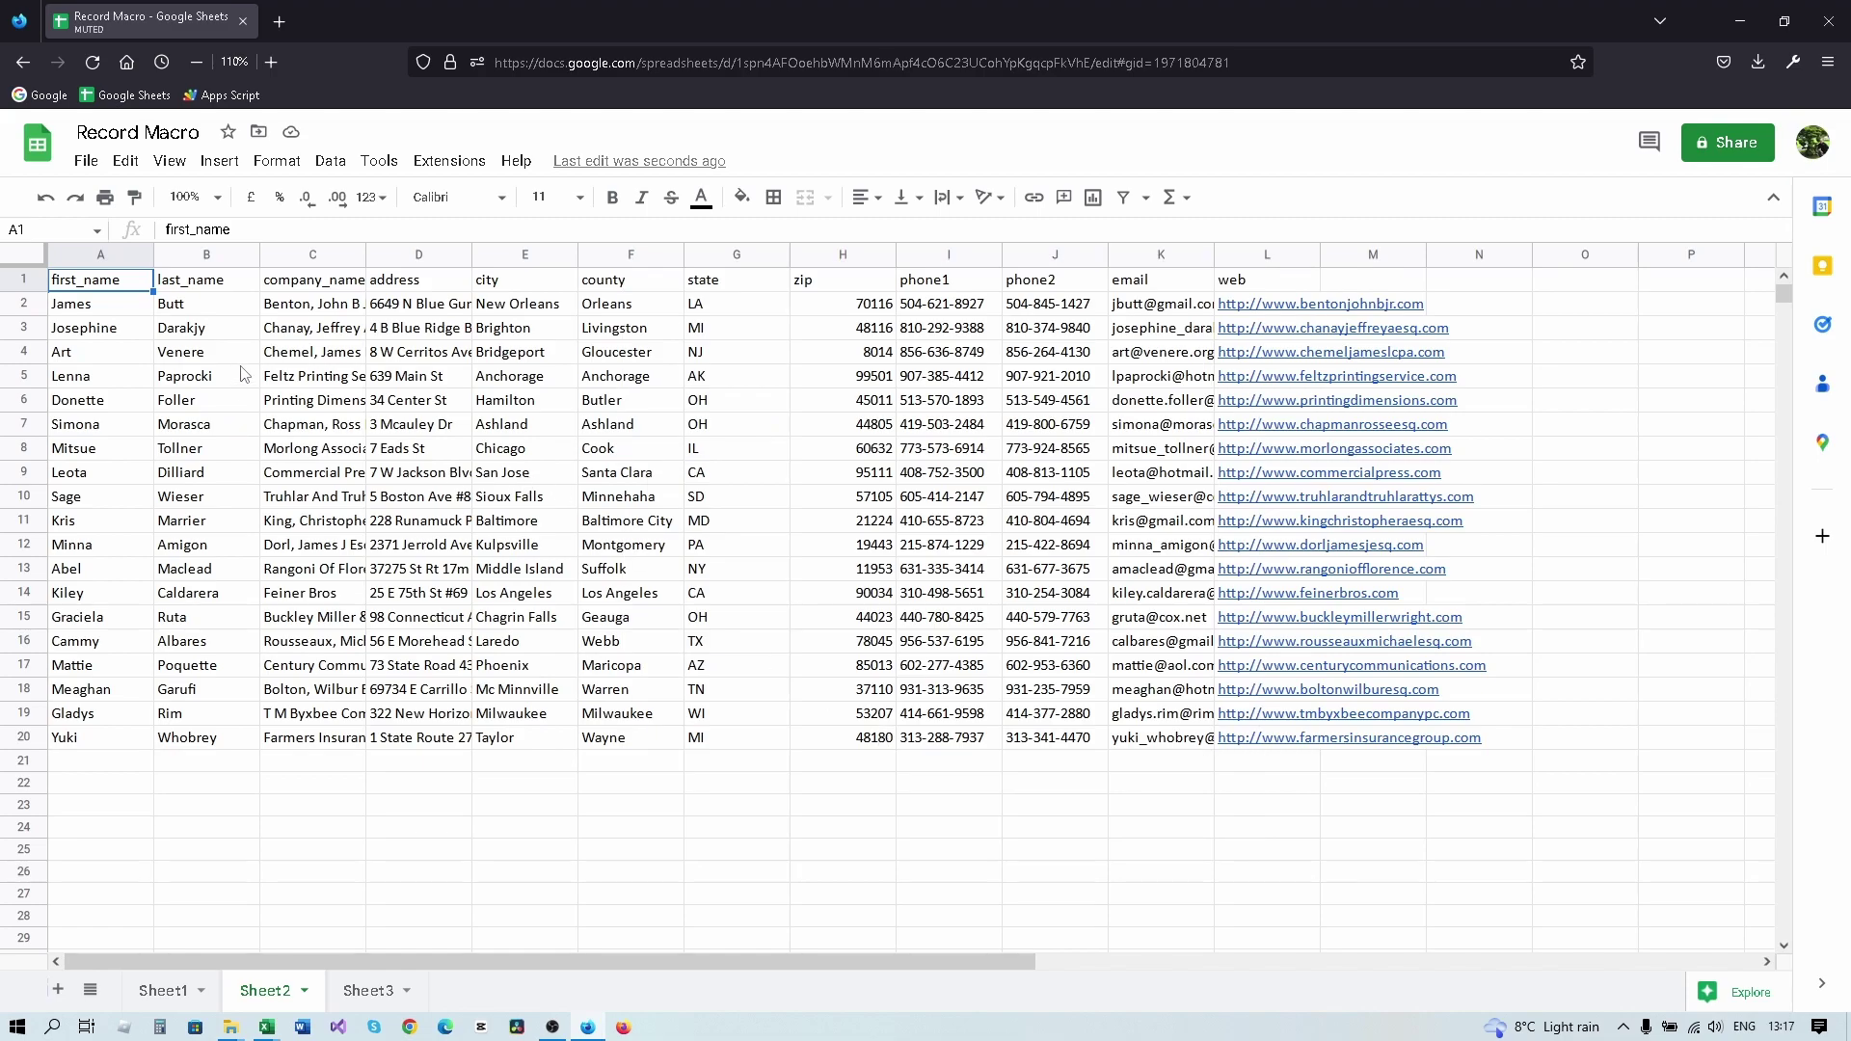
Step: Rerun Colours and font on Sheet2 to apply bold blue headers and banded rows
{"action": "left_click", "coordinate": [481, 165]}
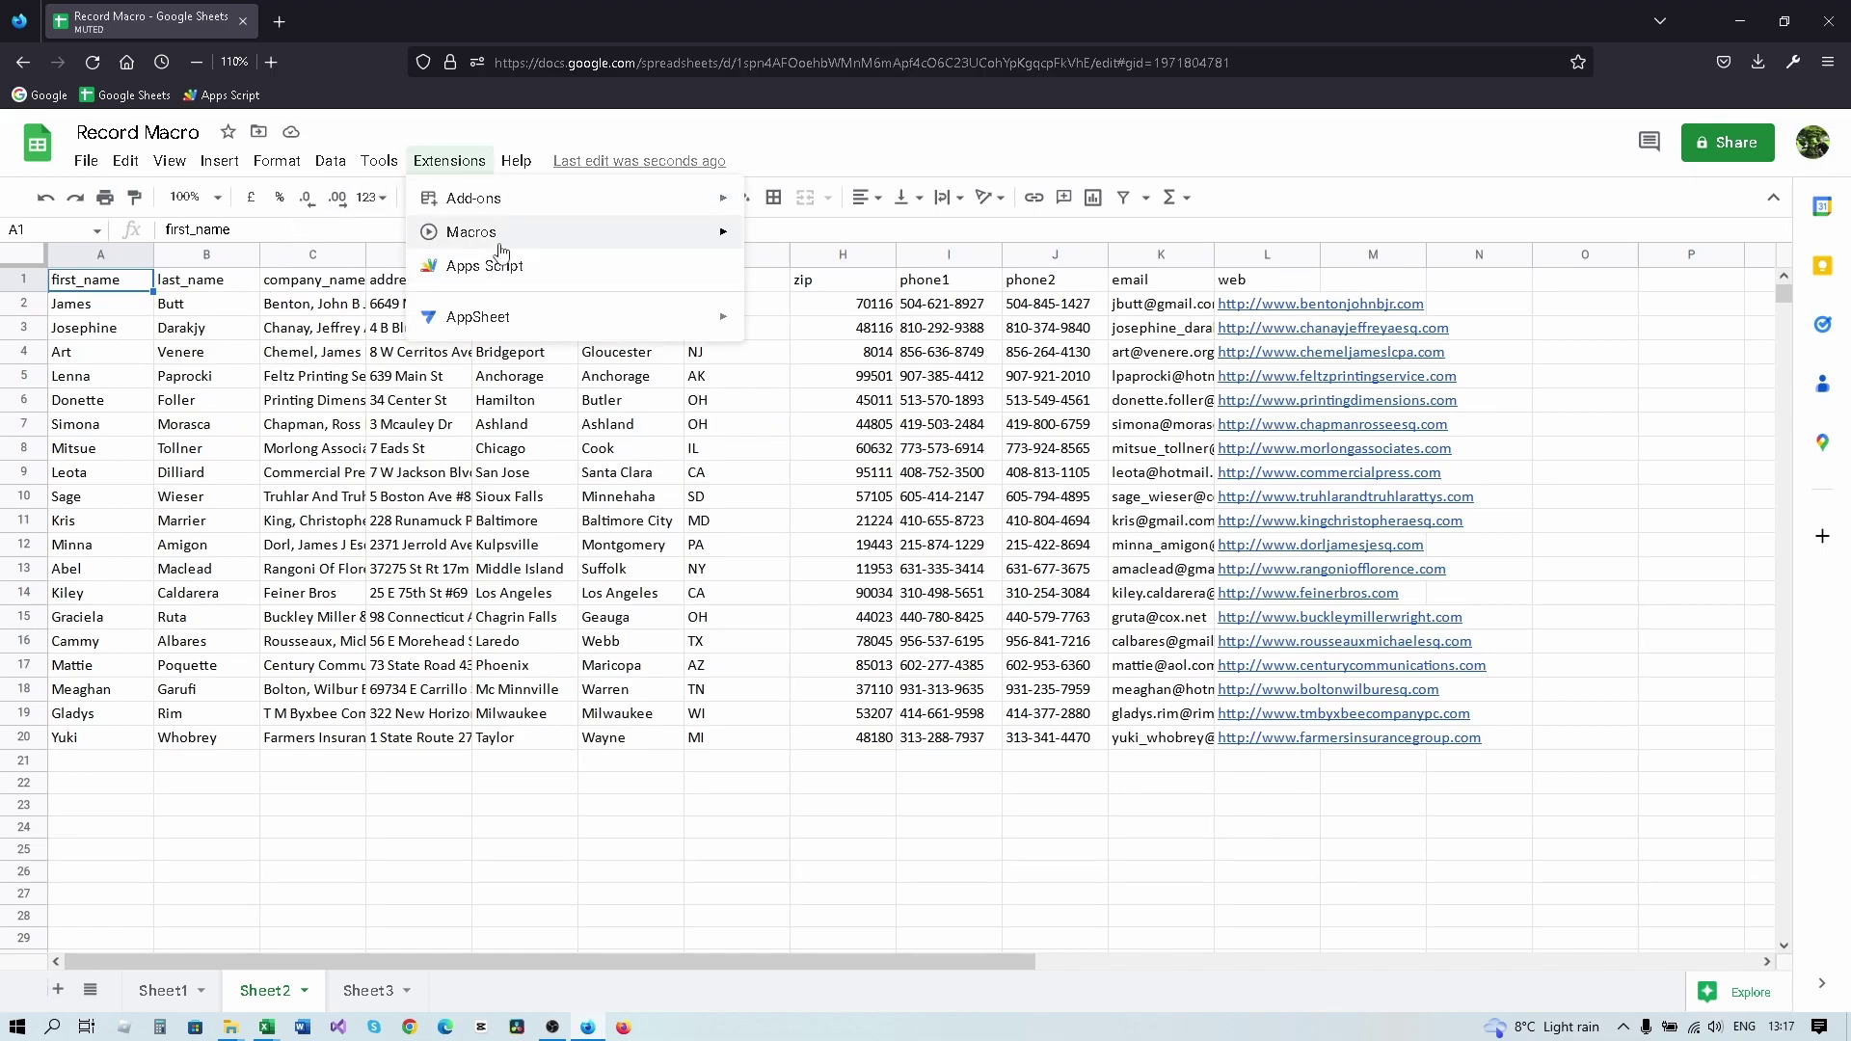
{"action": "mouse_move", "coordinate": [483, 232]}
{"action": "left_click", "coordinate": [801, 379]}
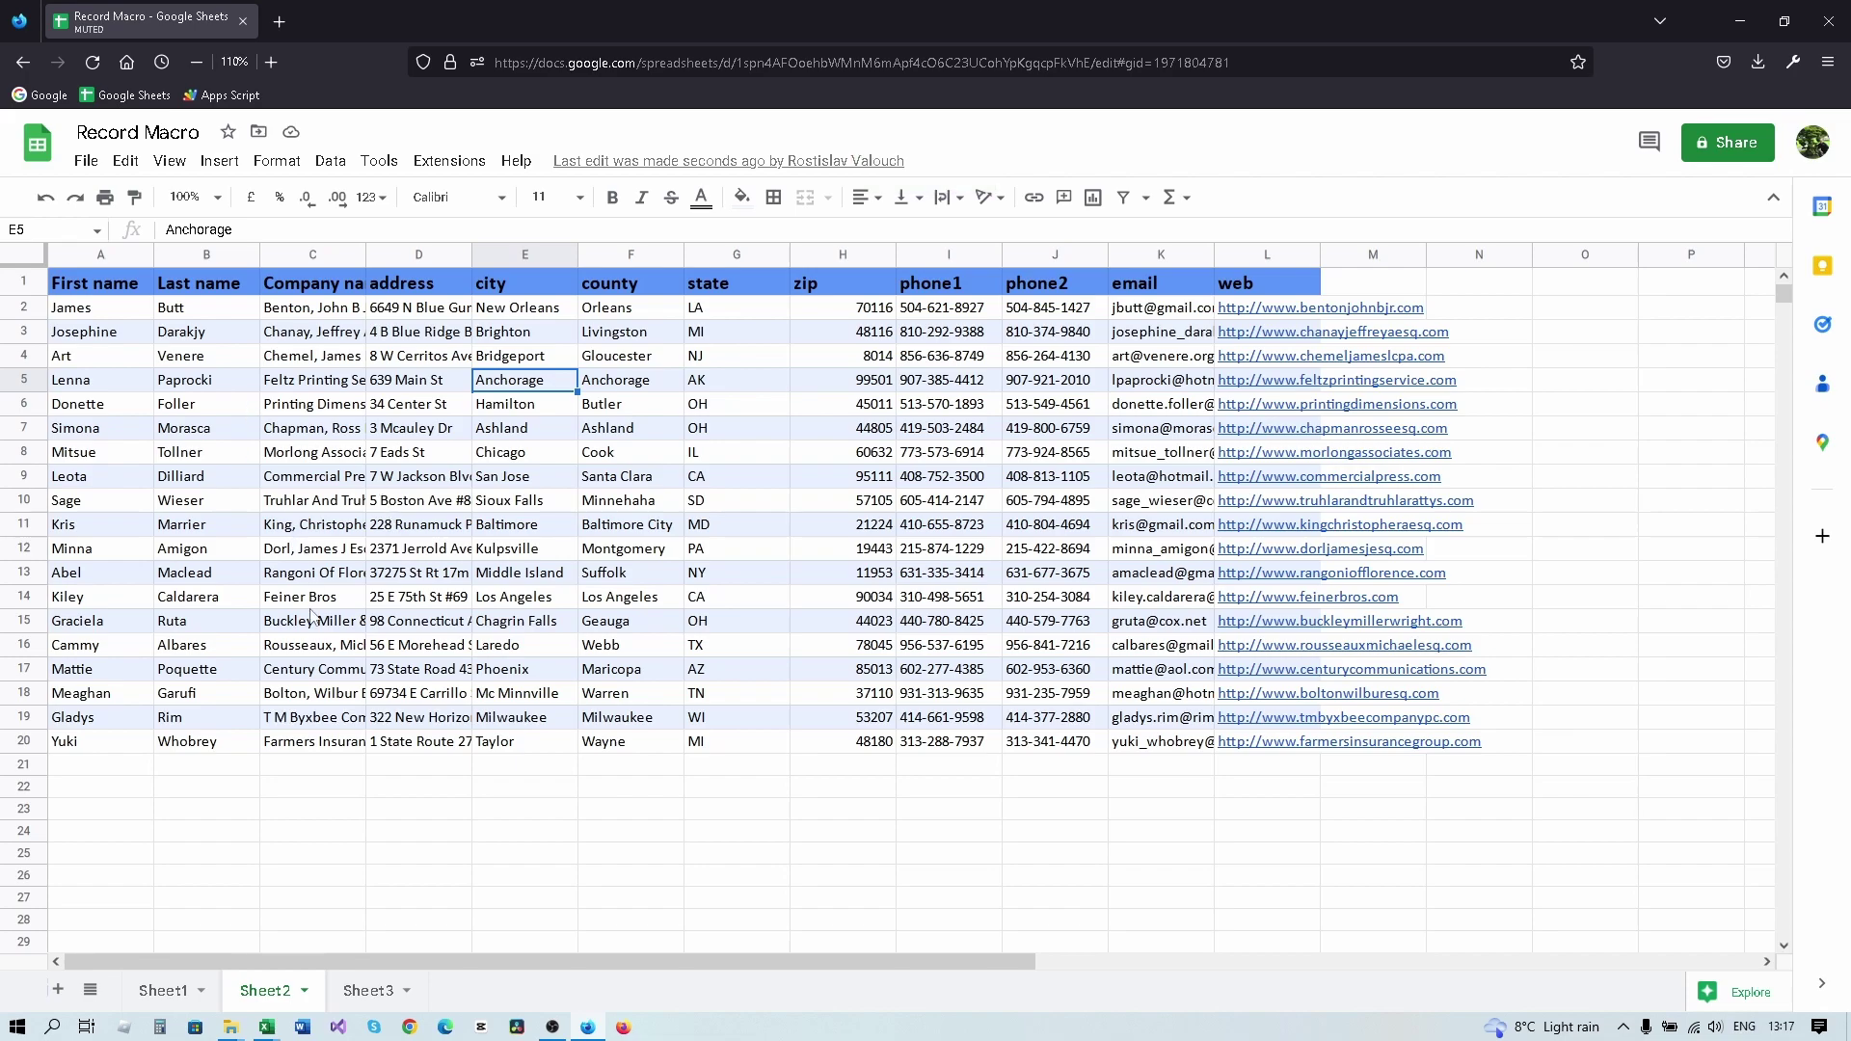
Step: Switch to Sheet3 and run the Colours and font macro there
{"action": "left_click", "coordinate": [368, 990]}
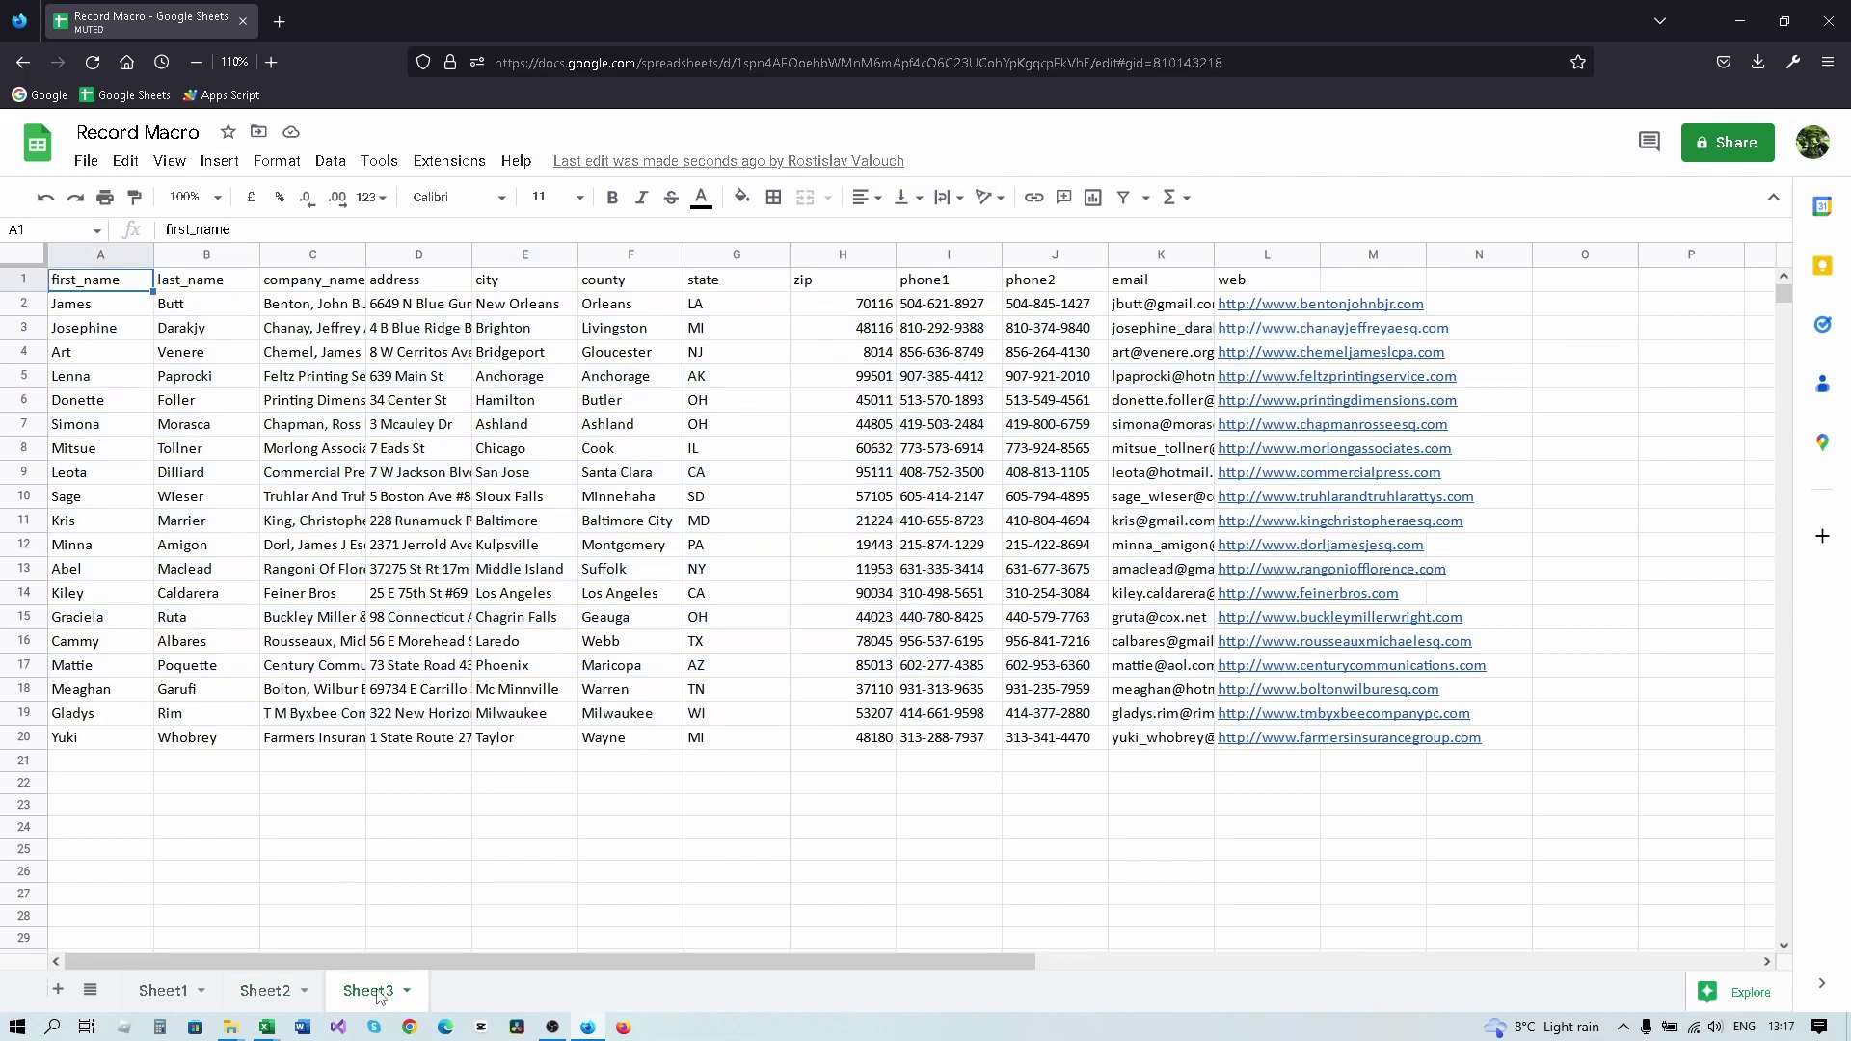
{"action": "left_click", "coordinate": [449, 160]}
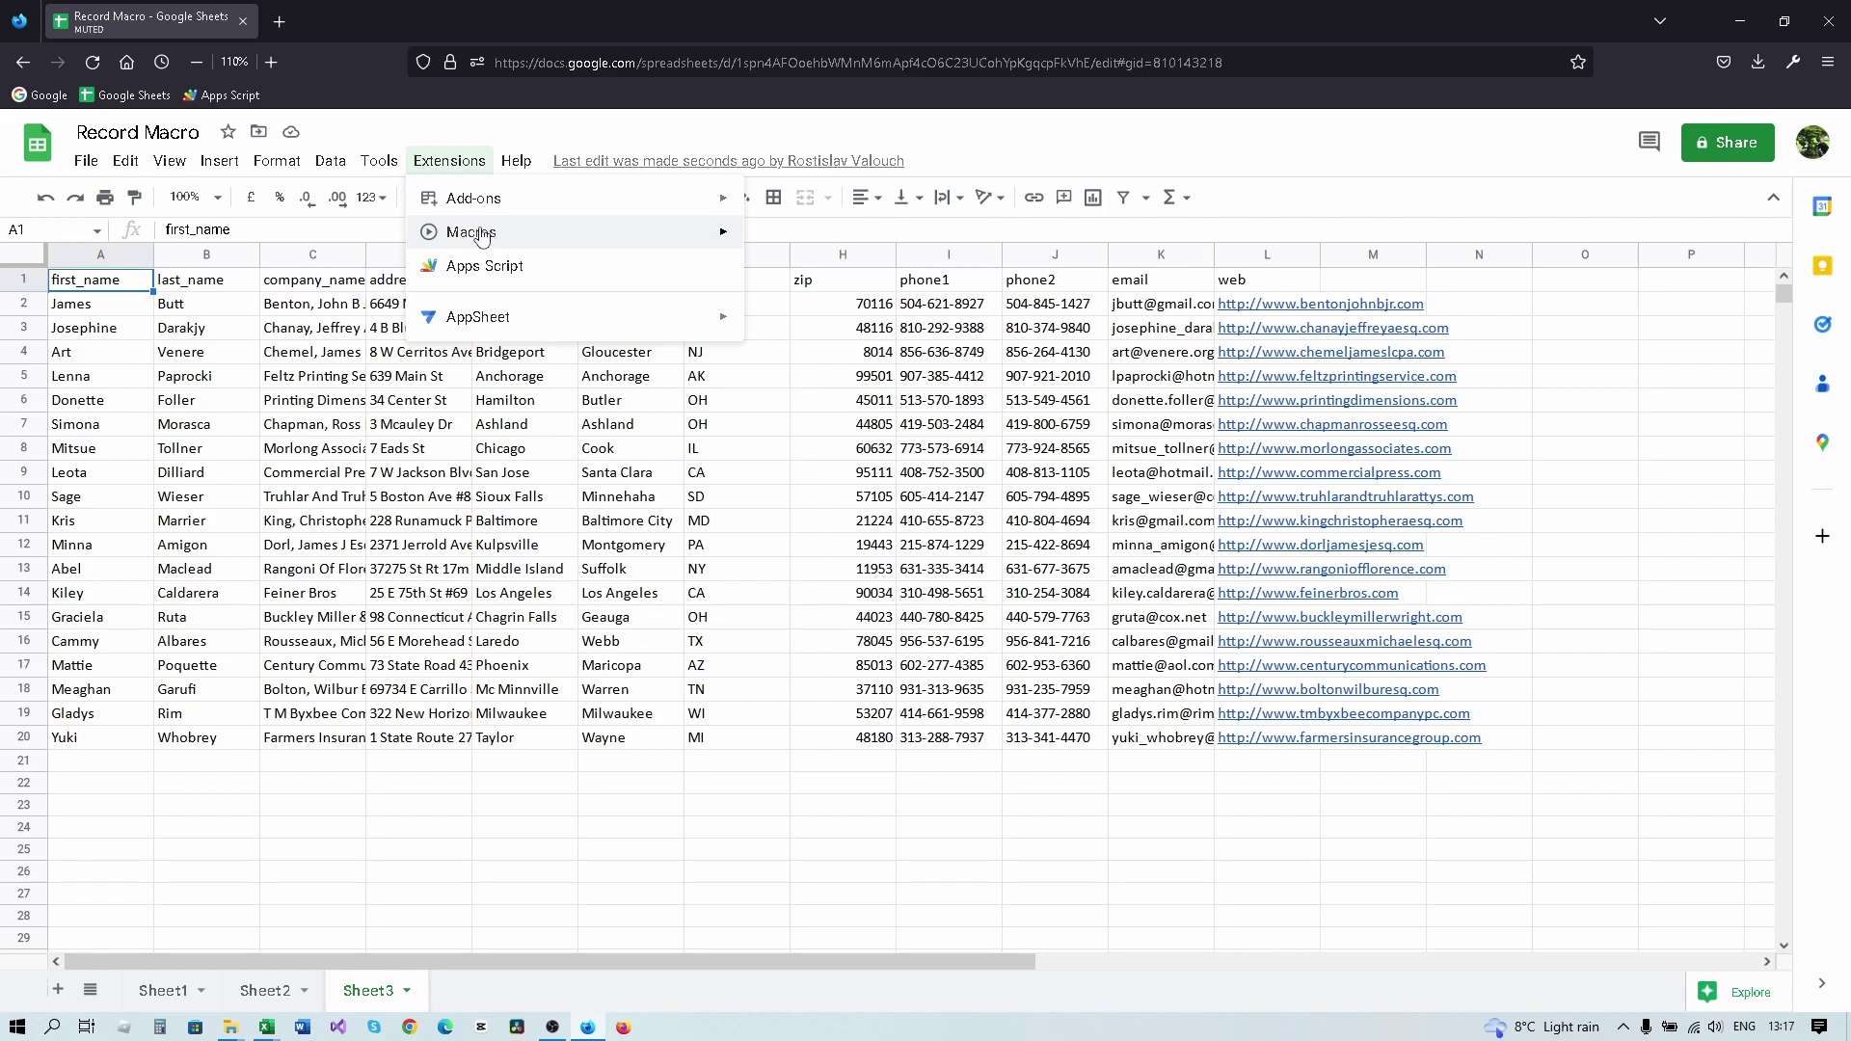
{"action": "mouse_move", "coordinate": [545, 233]}
{"action": "left_click", "coordinate": [819, 376]}
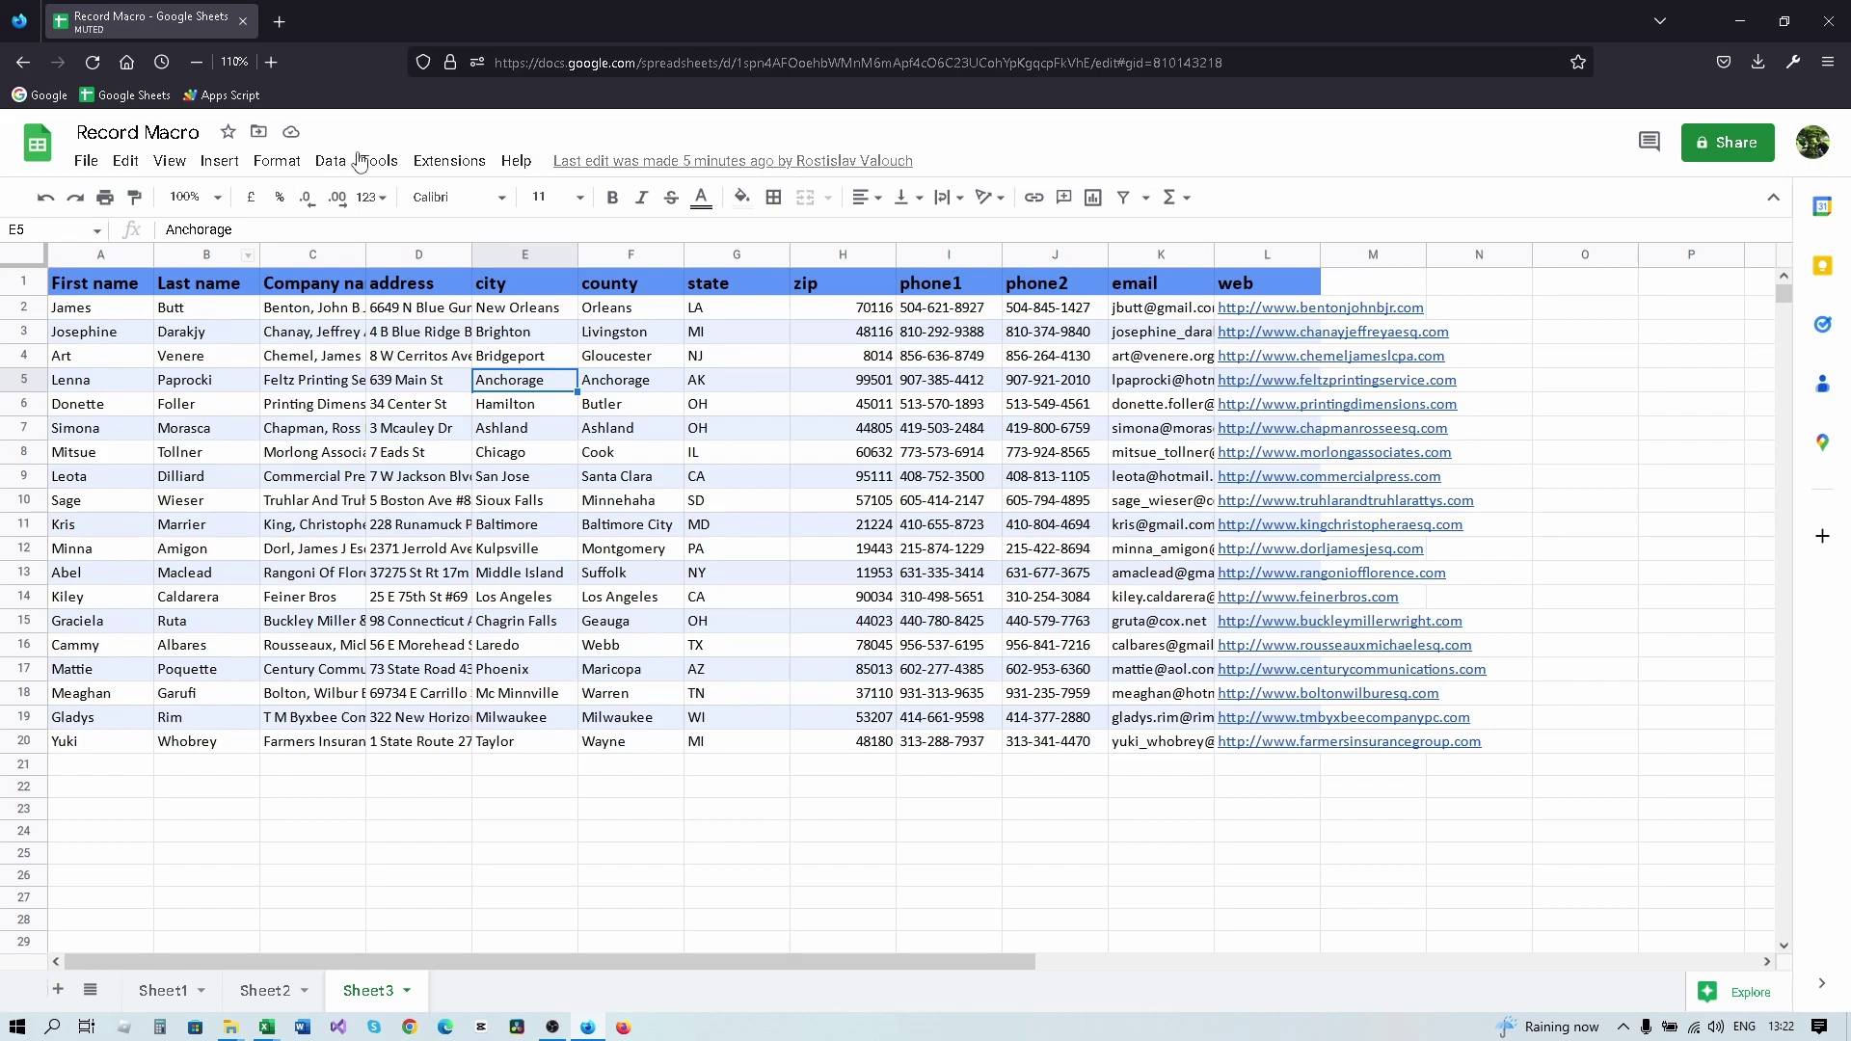
Step: Record a new macro on Sheet3 with 'Use relative references' selected
{"action": "left_click", "coordinate": [425, 166]}
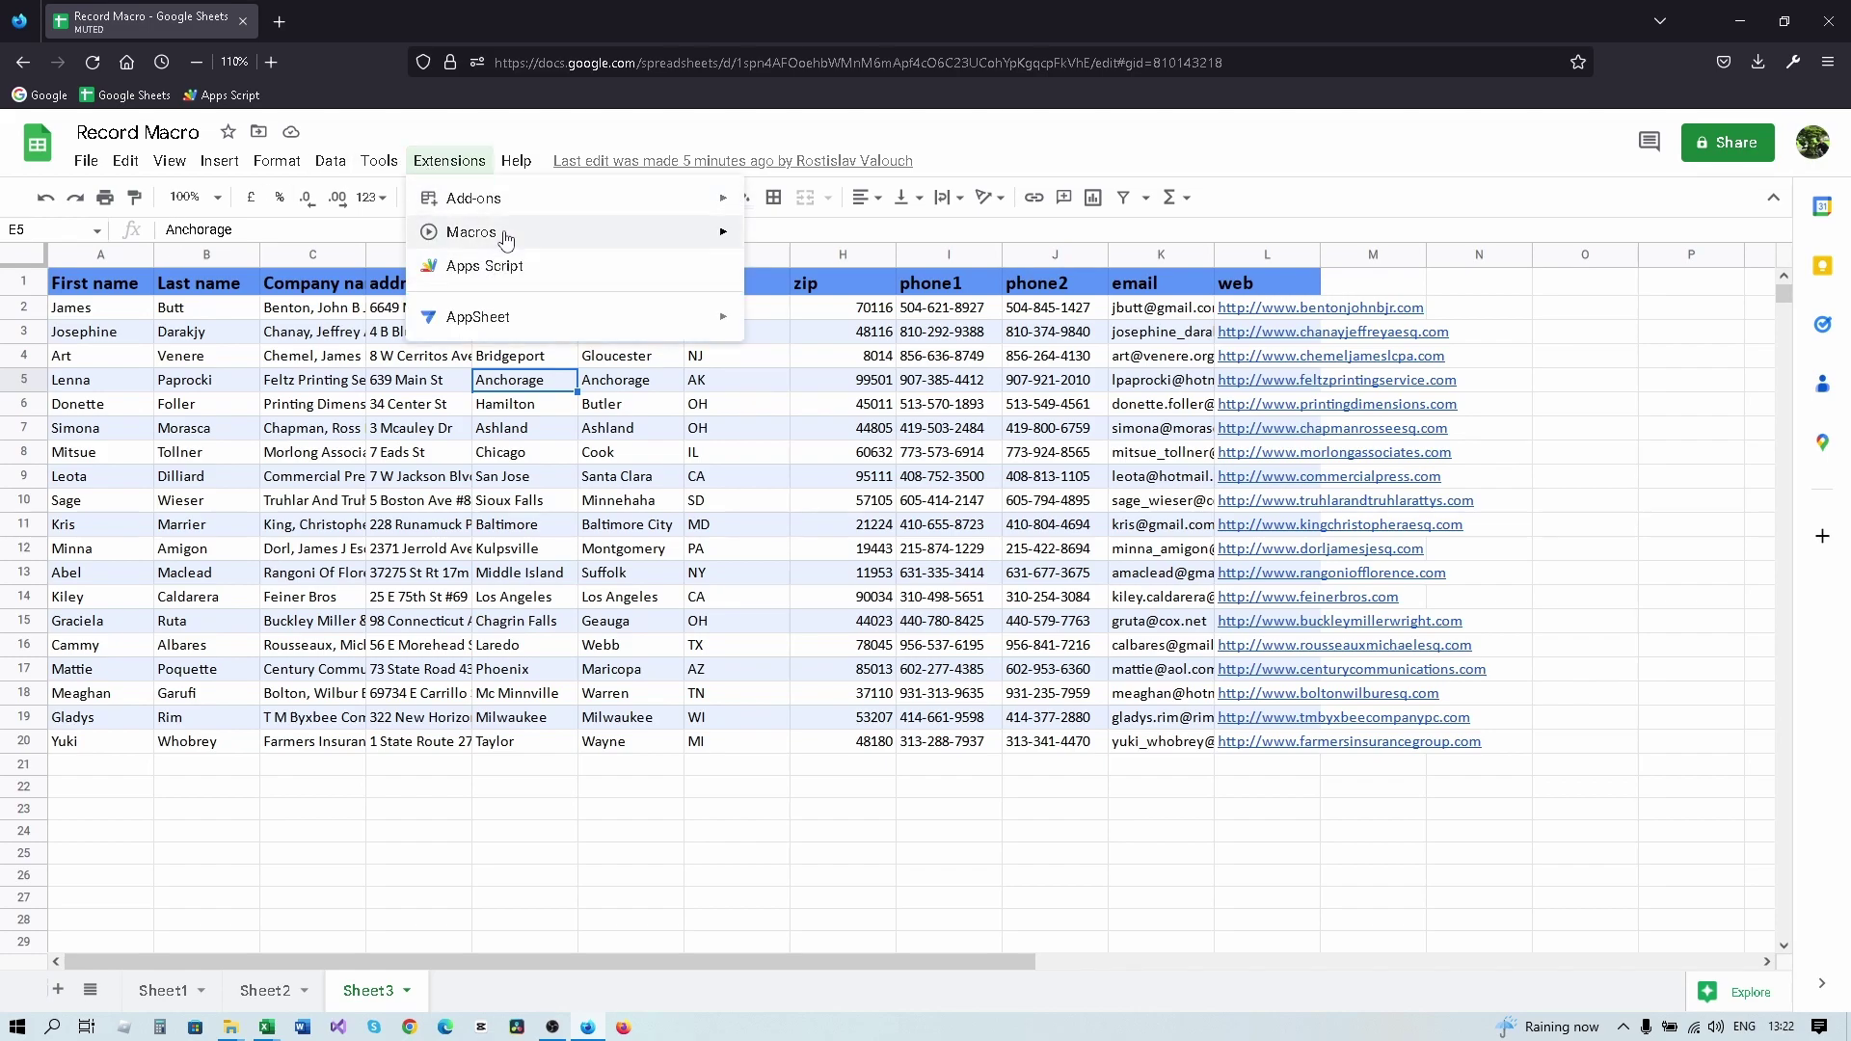
{"action": "mouse_move", "coordinate": [506, 233]}
{"action": "left_click", "coordinate": [777, 238]}
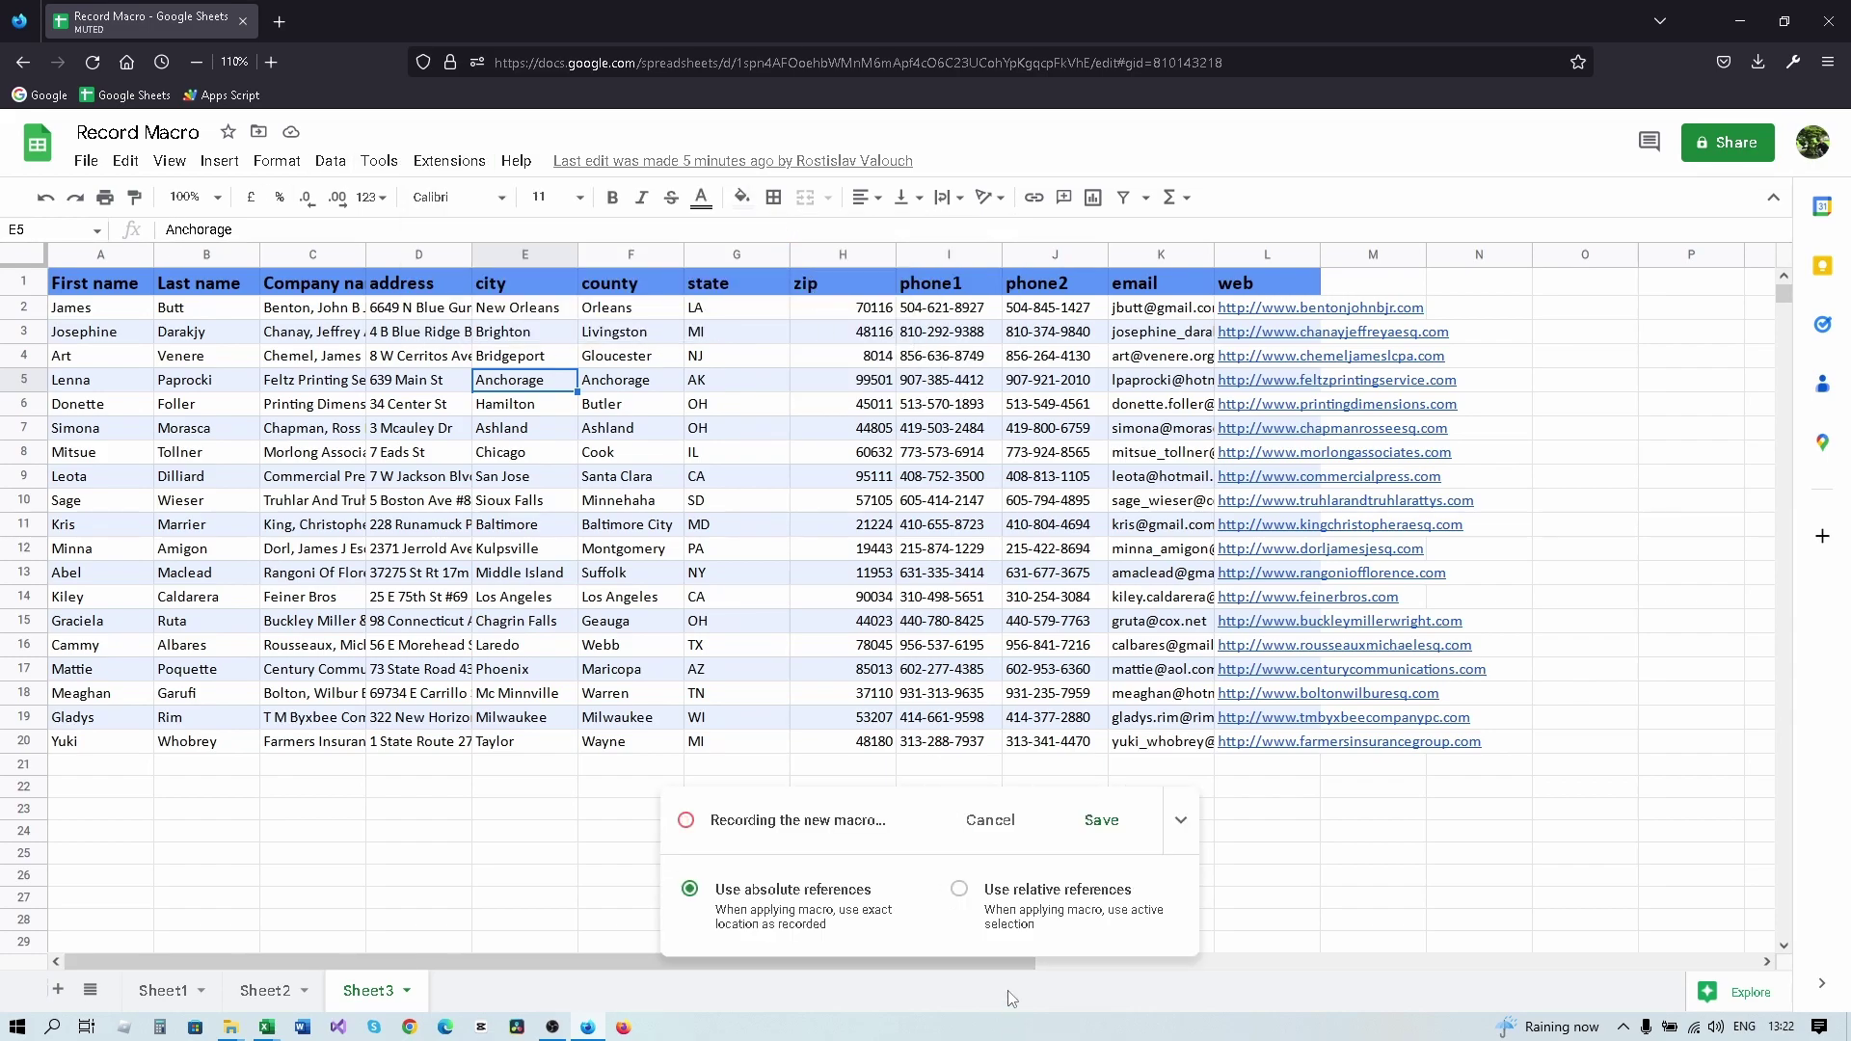
{"action": "left_click", "coordinate": [1102, 896]}
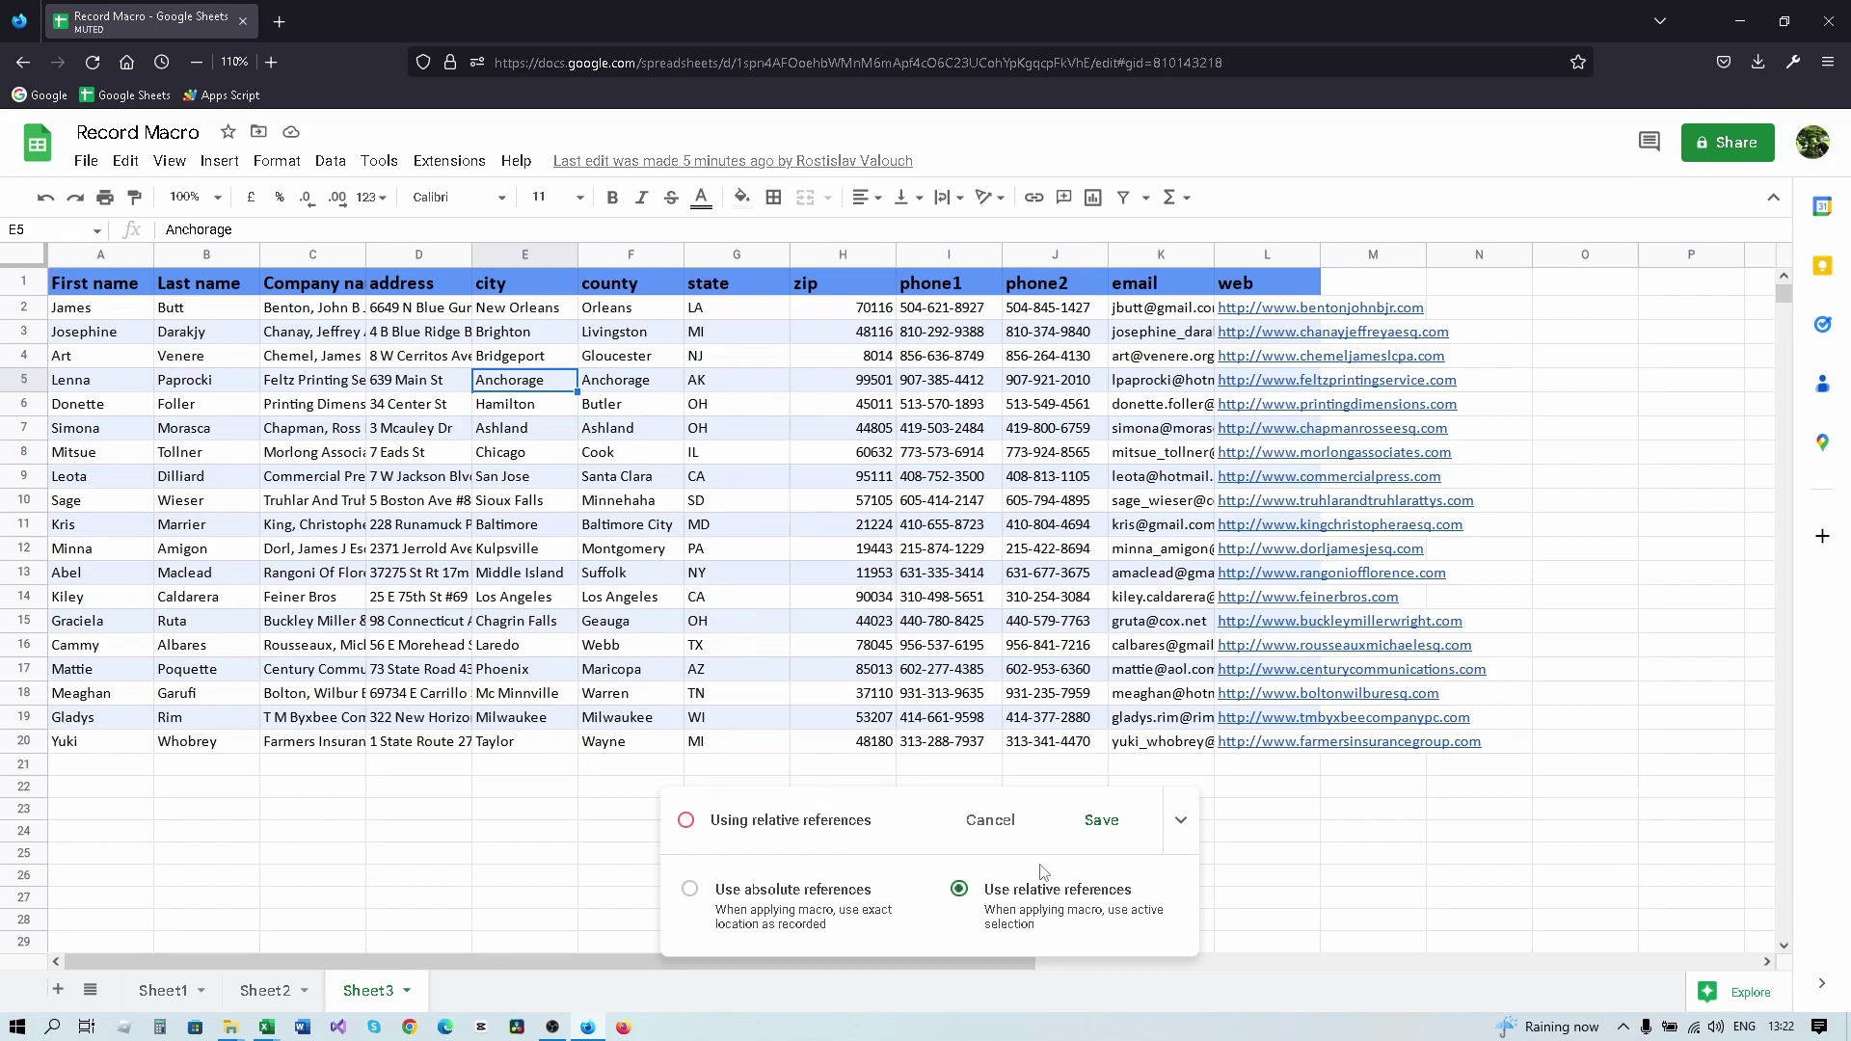
Step: Select the state column G and start a conditional formatting rule for it
{"action": "left_click", "coordinate": [778, 257]}
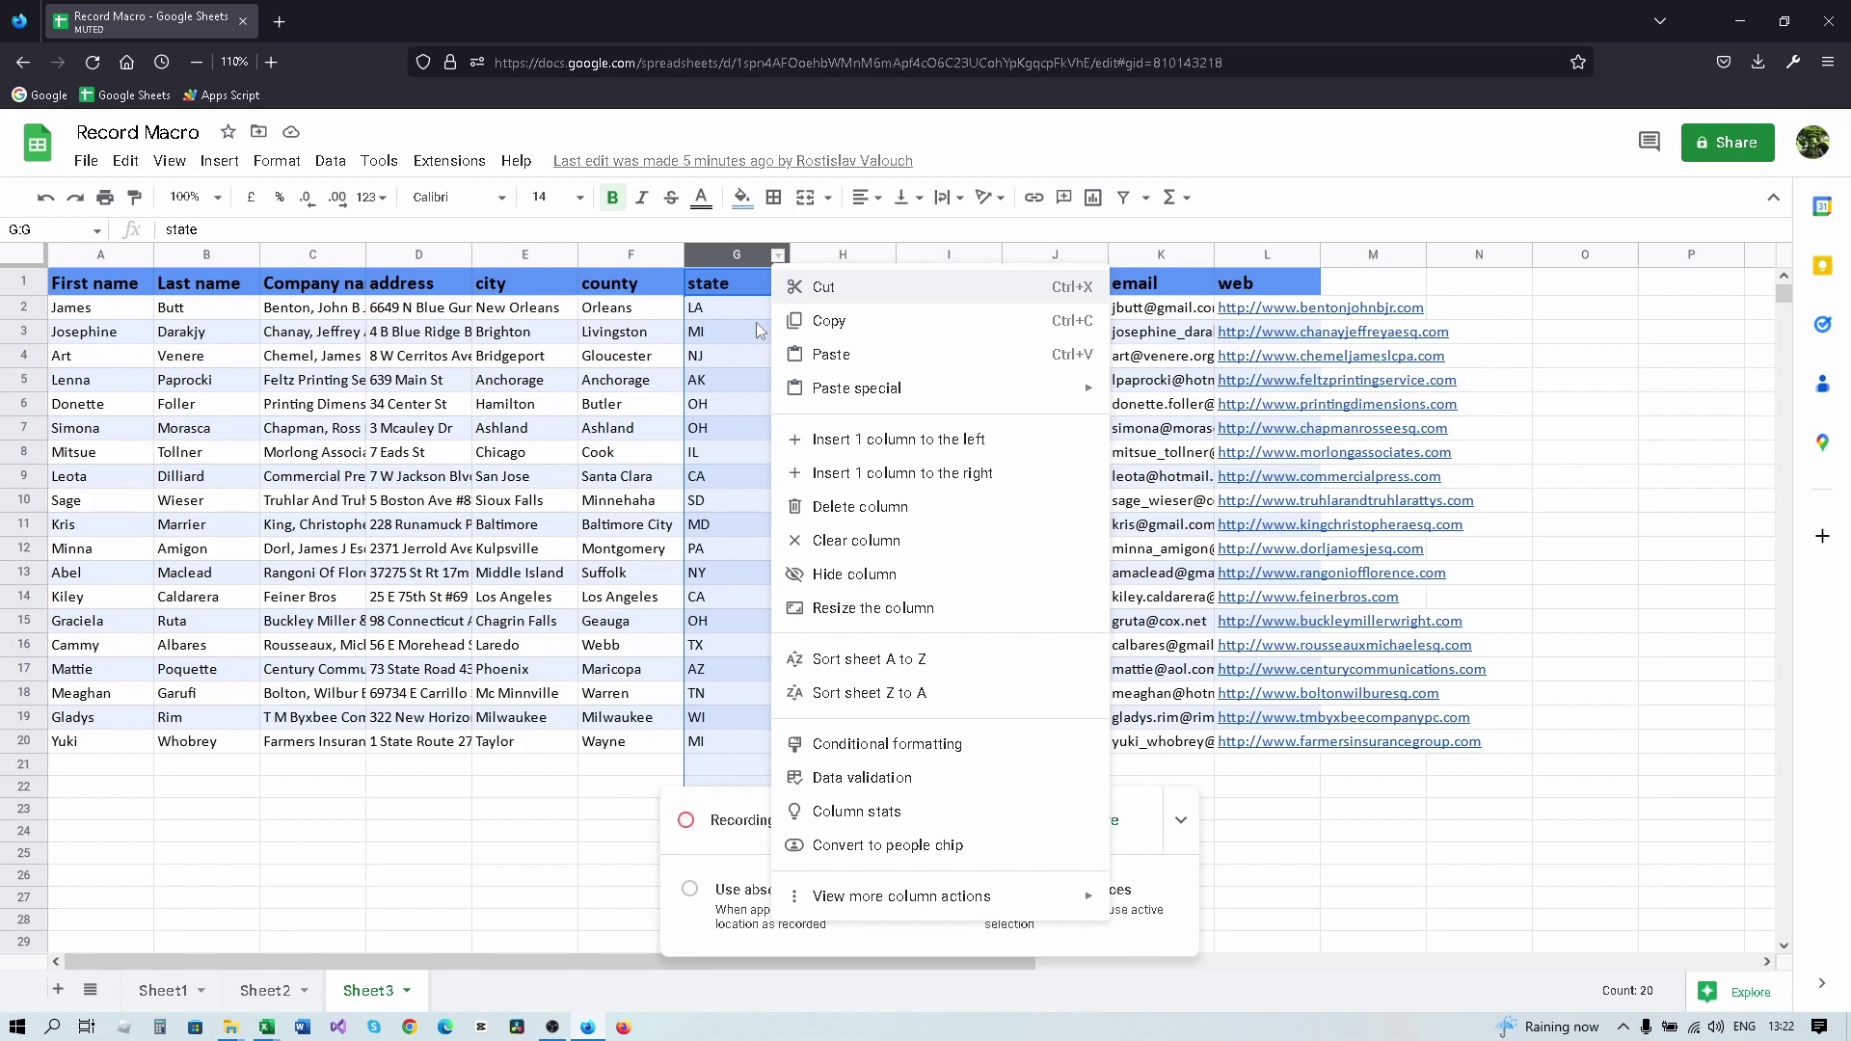
{"action": "left_click", "coordinate": [713, 403]}
{"action": "left_click", "coordinate": [718, 431]}
{"action": "left_click", "coordinate": [730, 628]}
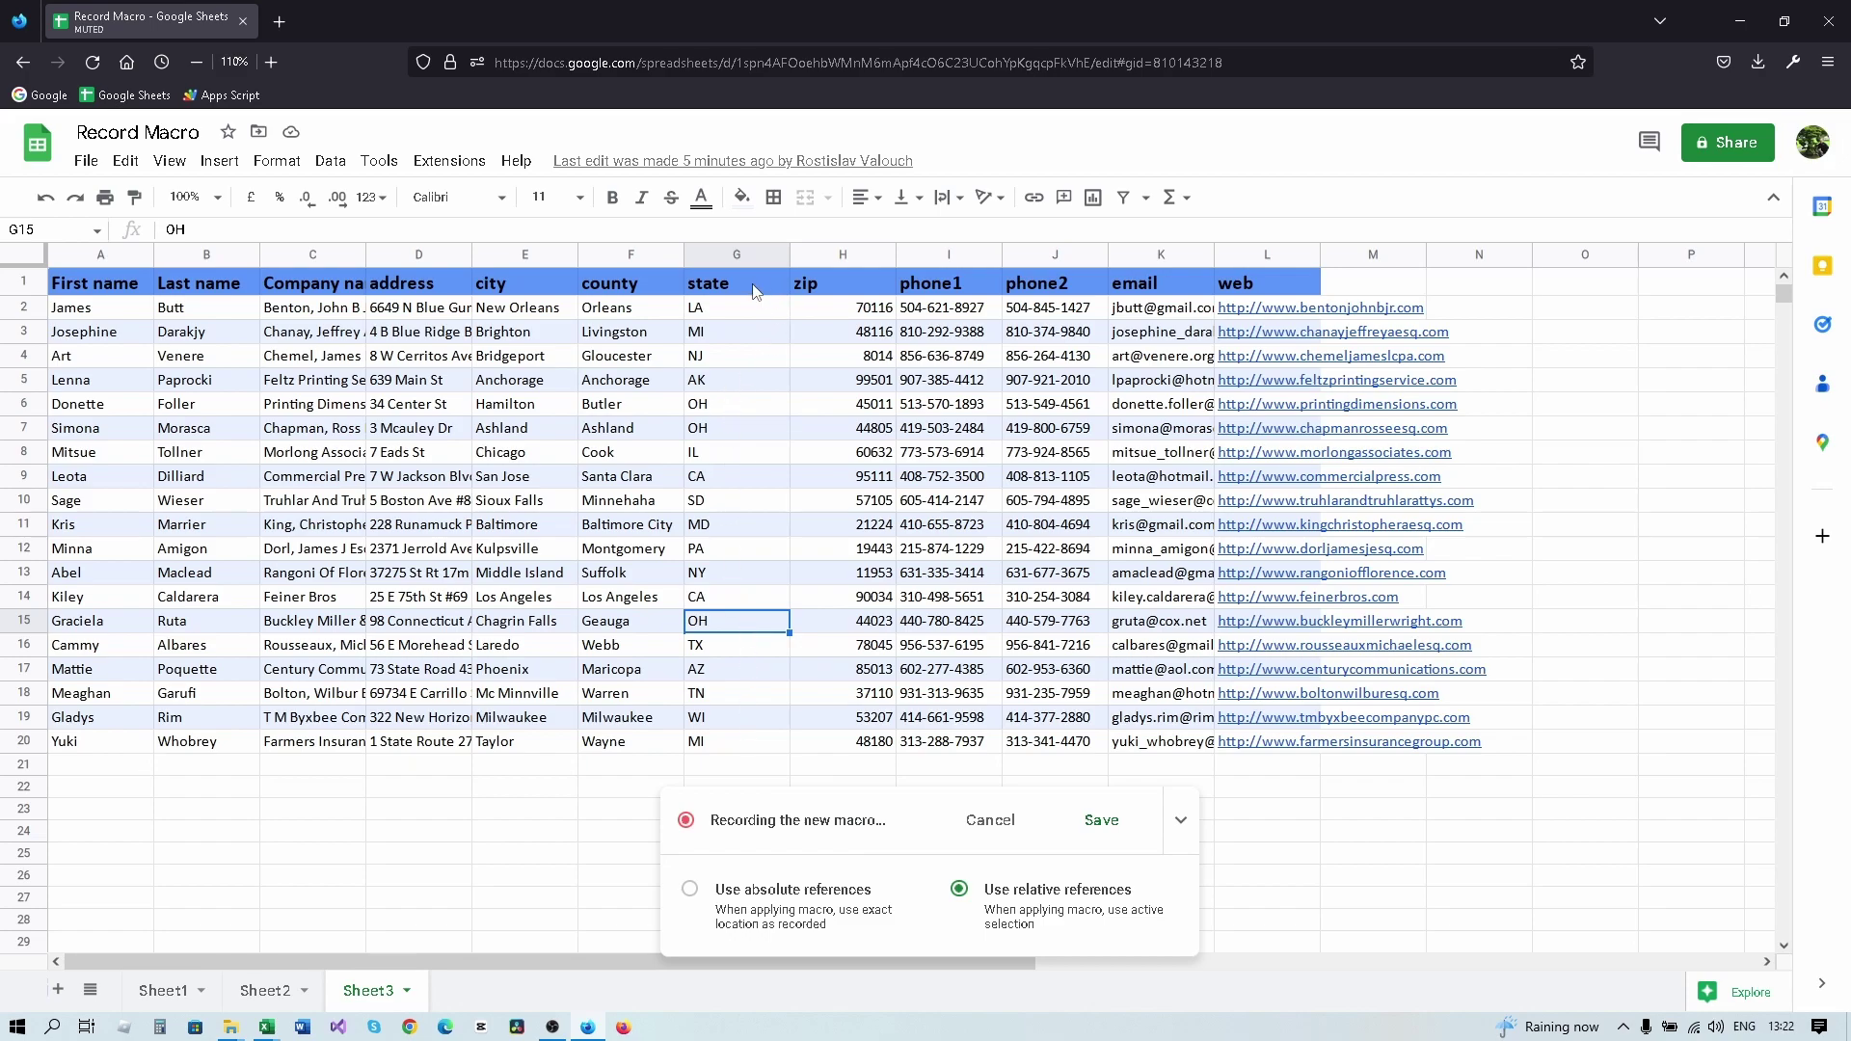
{"action": "left_click", "coordinate": [776, 261]}
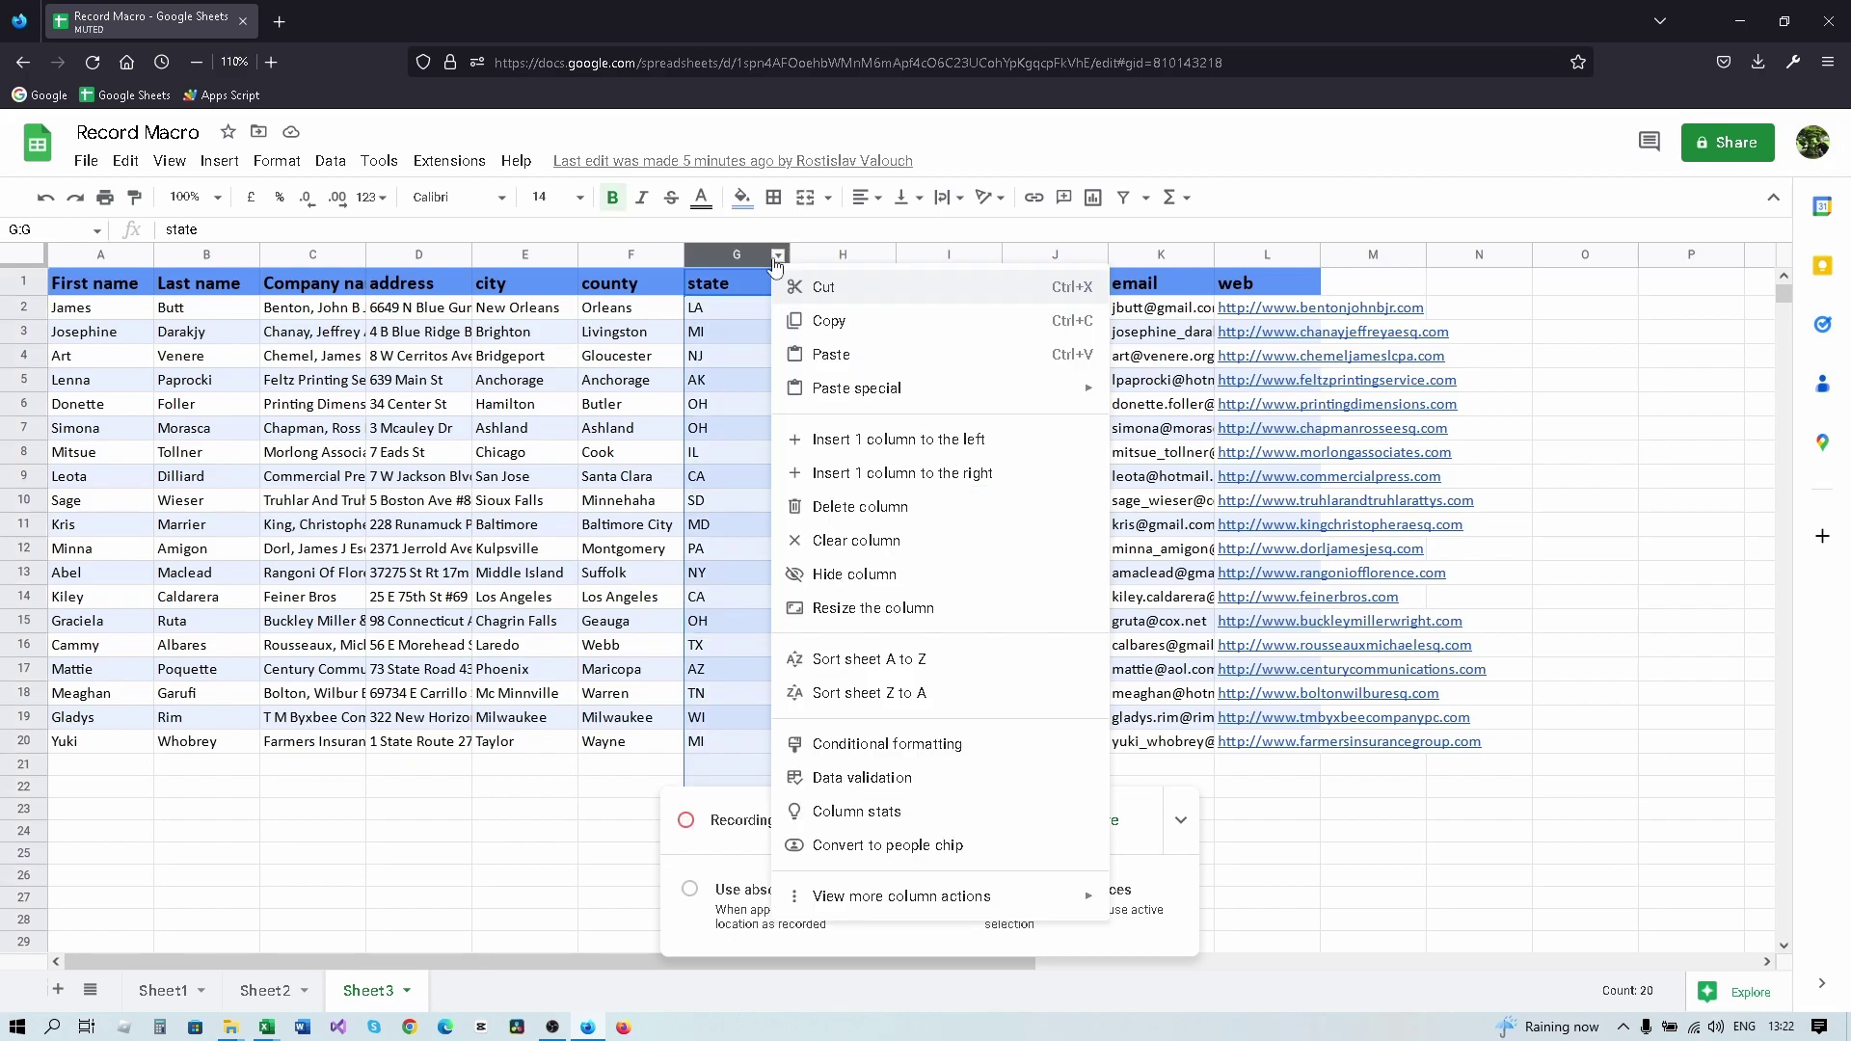
{"action": "left_click", "coordinate": [874, 752]}
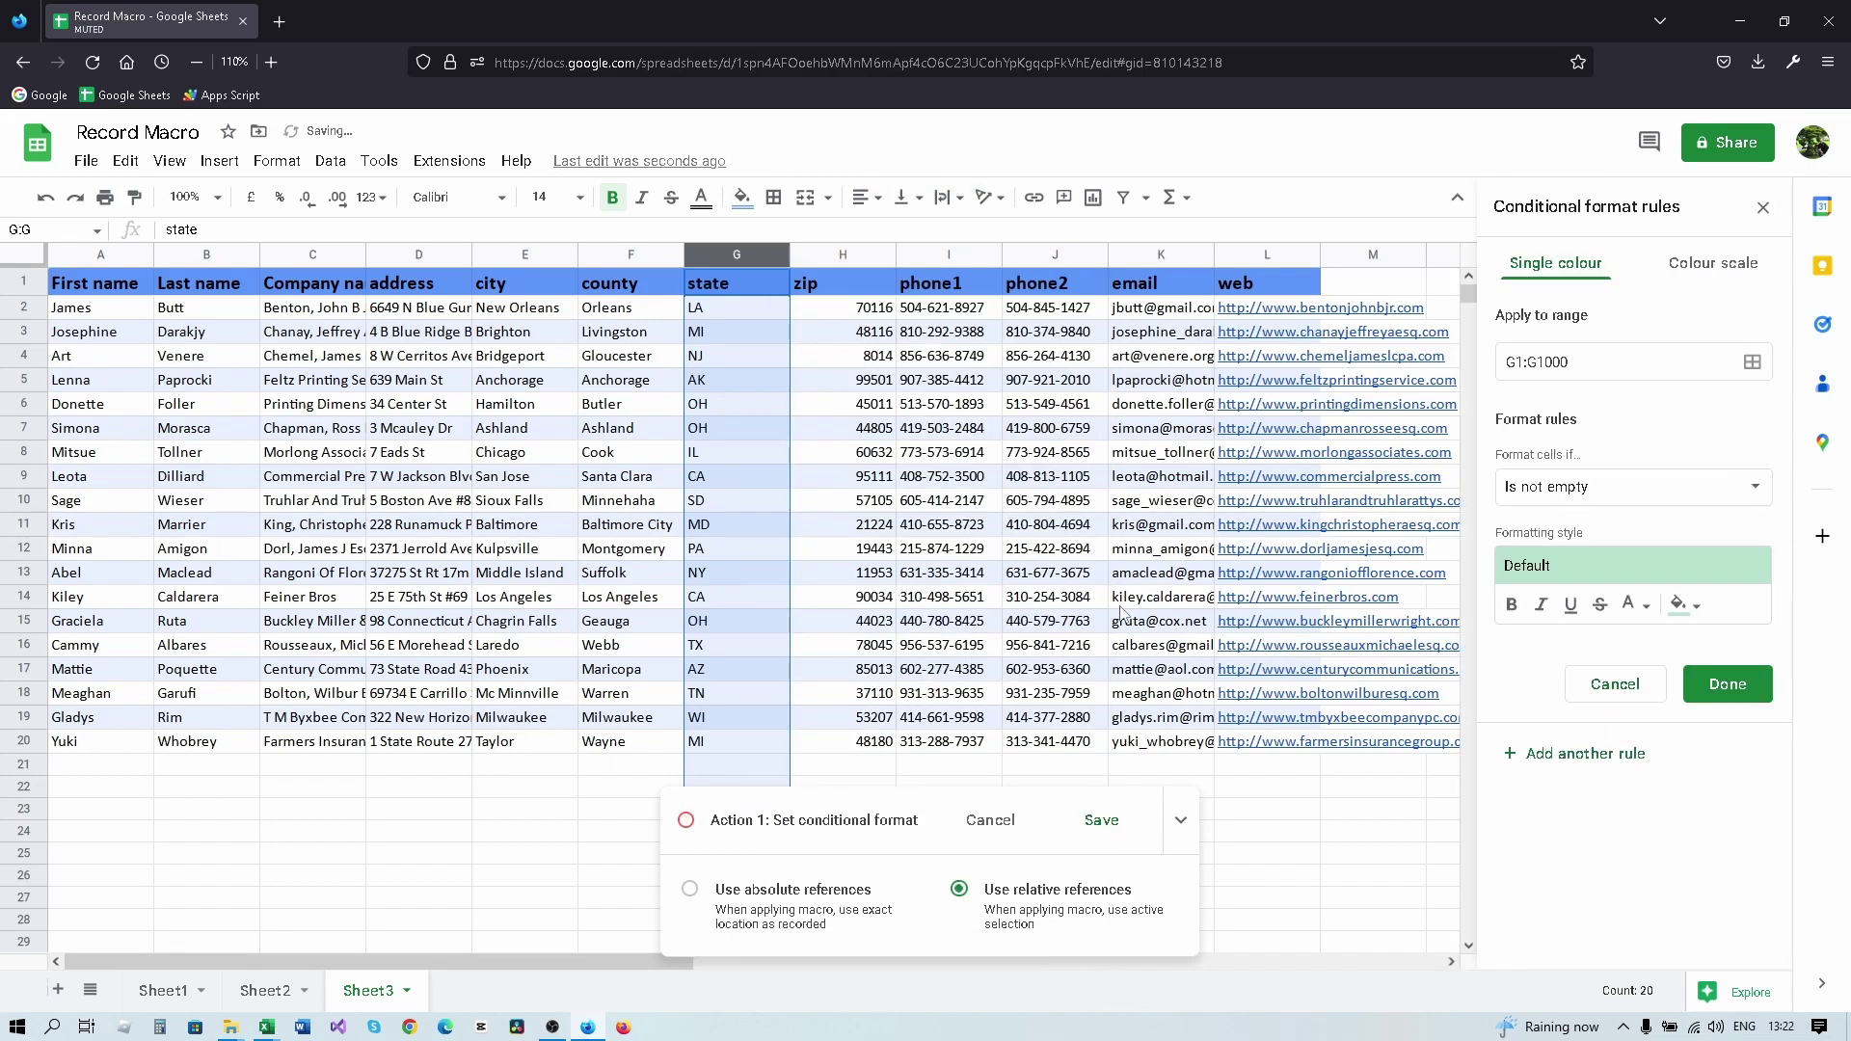
Step: Add a 'Text is exactly' OH rule with a red fill, then close the panel
{"action": "left_click", "coordinate": [1617, 497]}
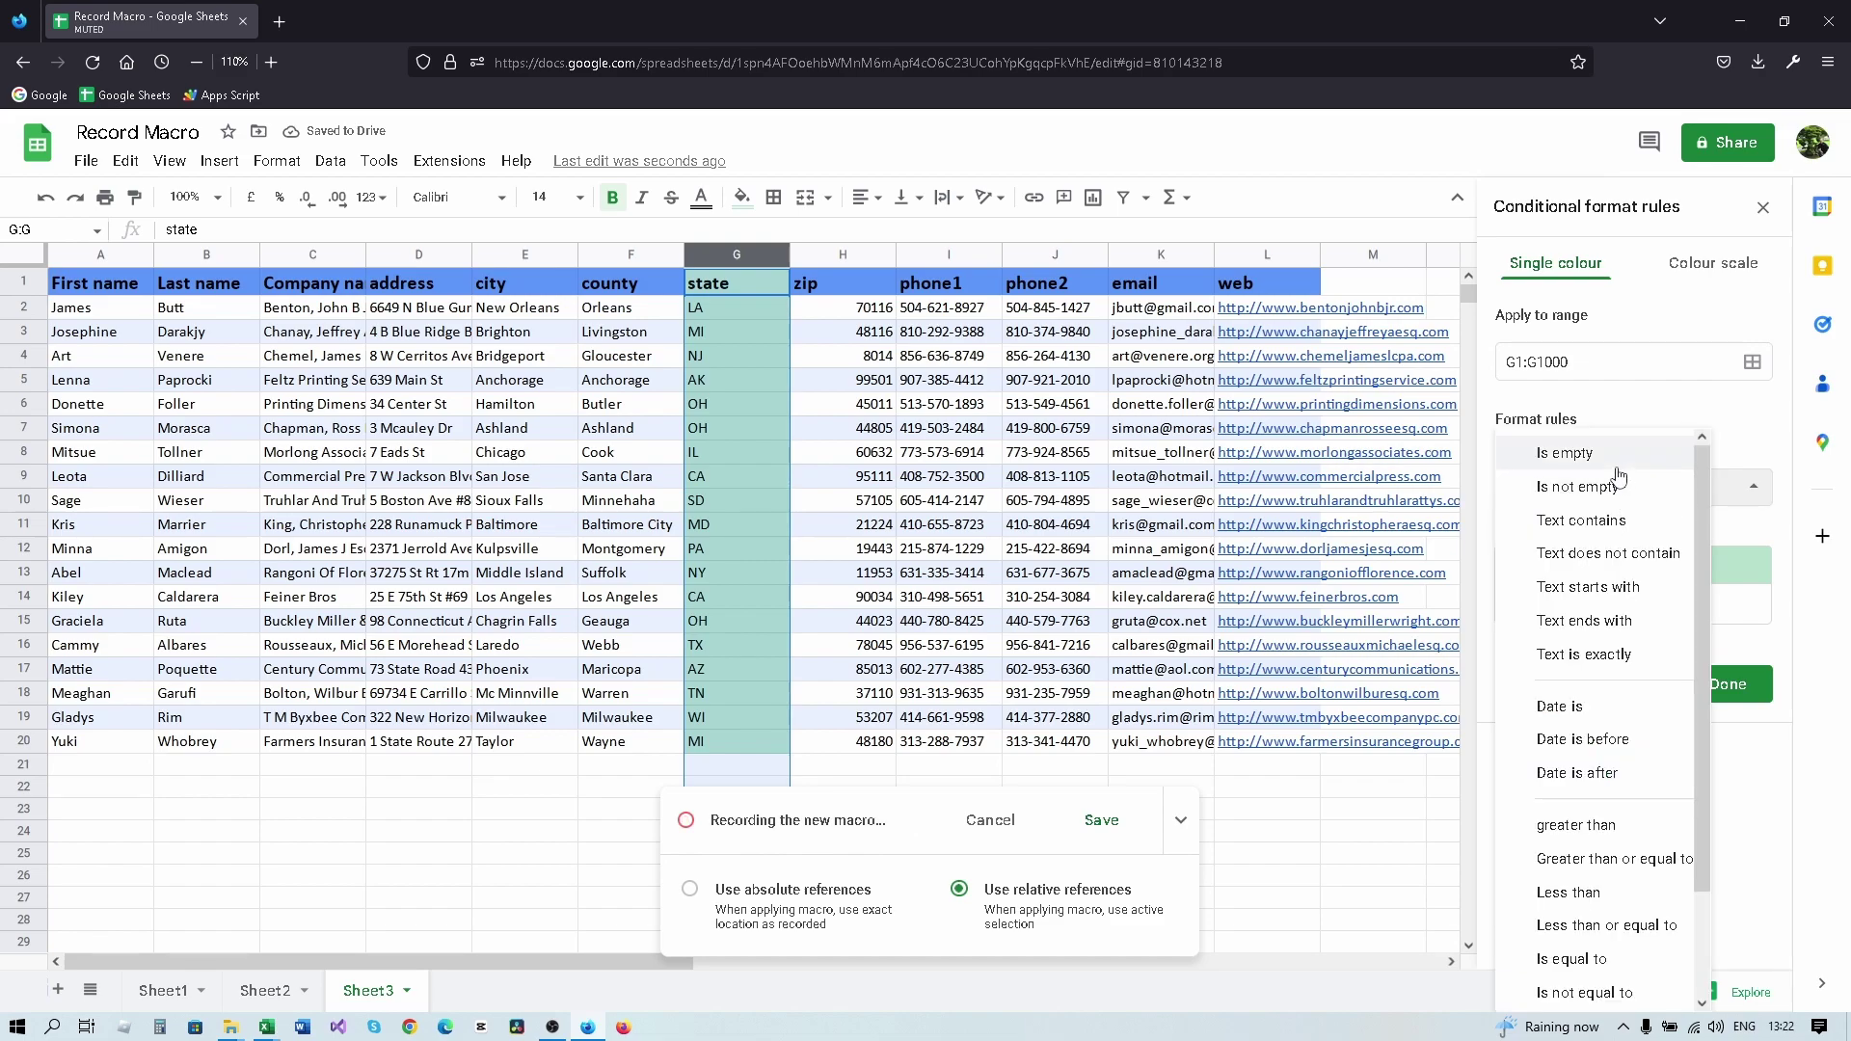
{"action": "scroll", "coordinate": [1612, 632], "scroll_direction": "down", "scroll_amount": 2}
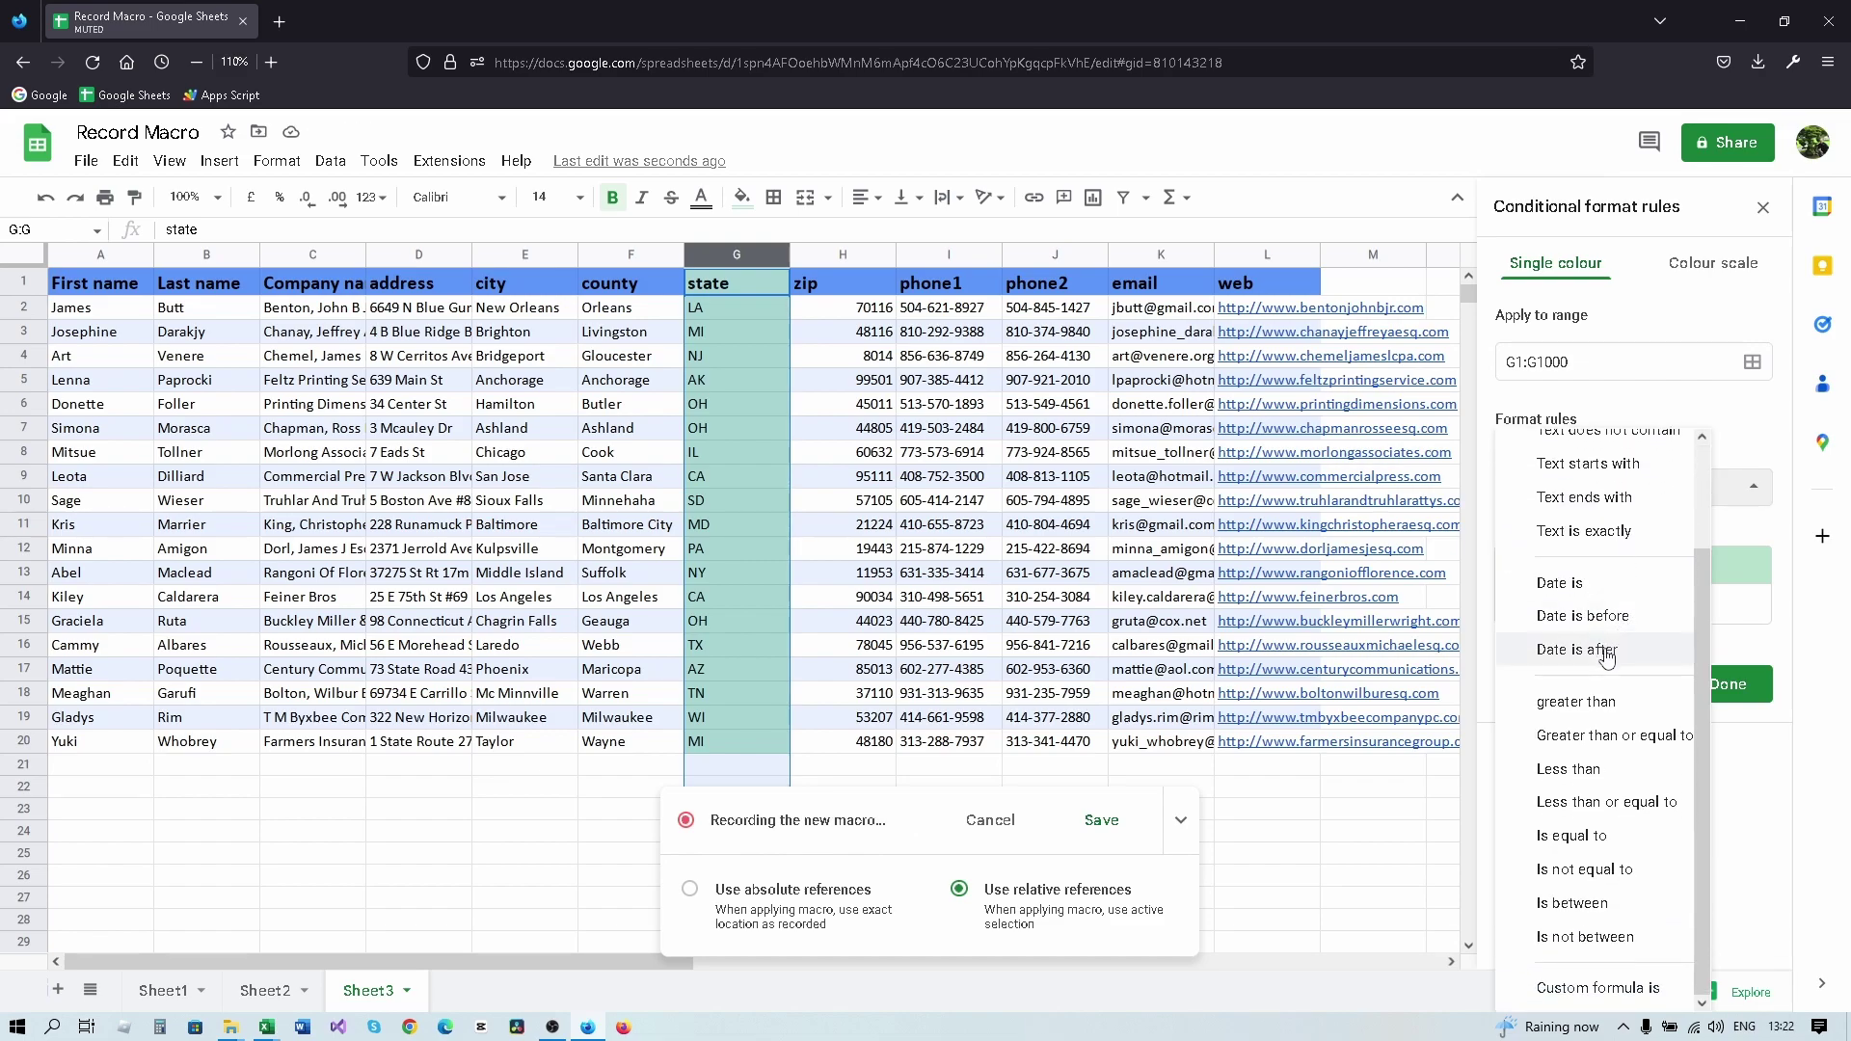
{"action": "scroll", "coordinate": [1606, 652], "scroll_direction": "up", "scroll_amount": 2}
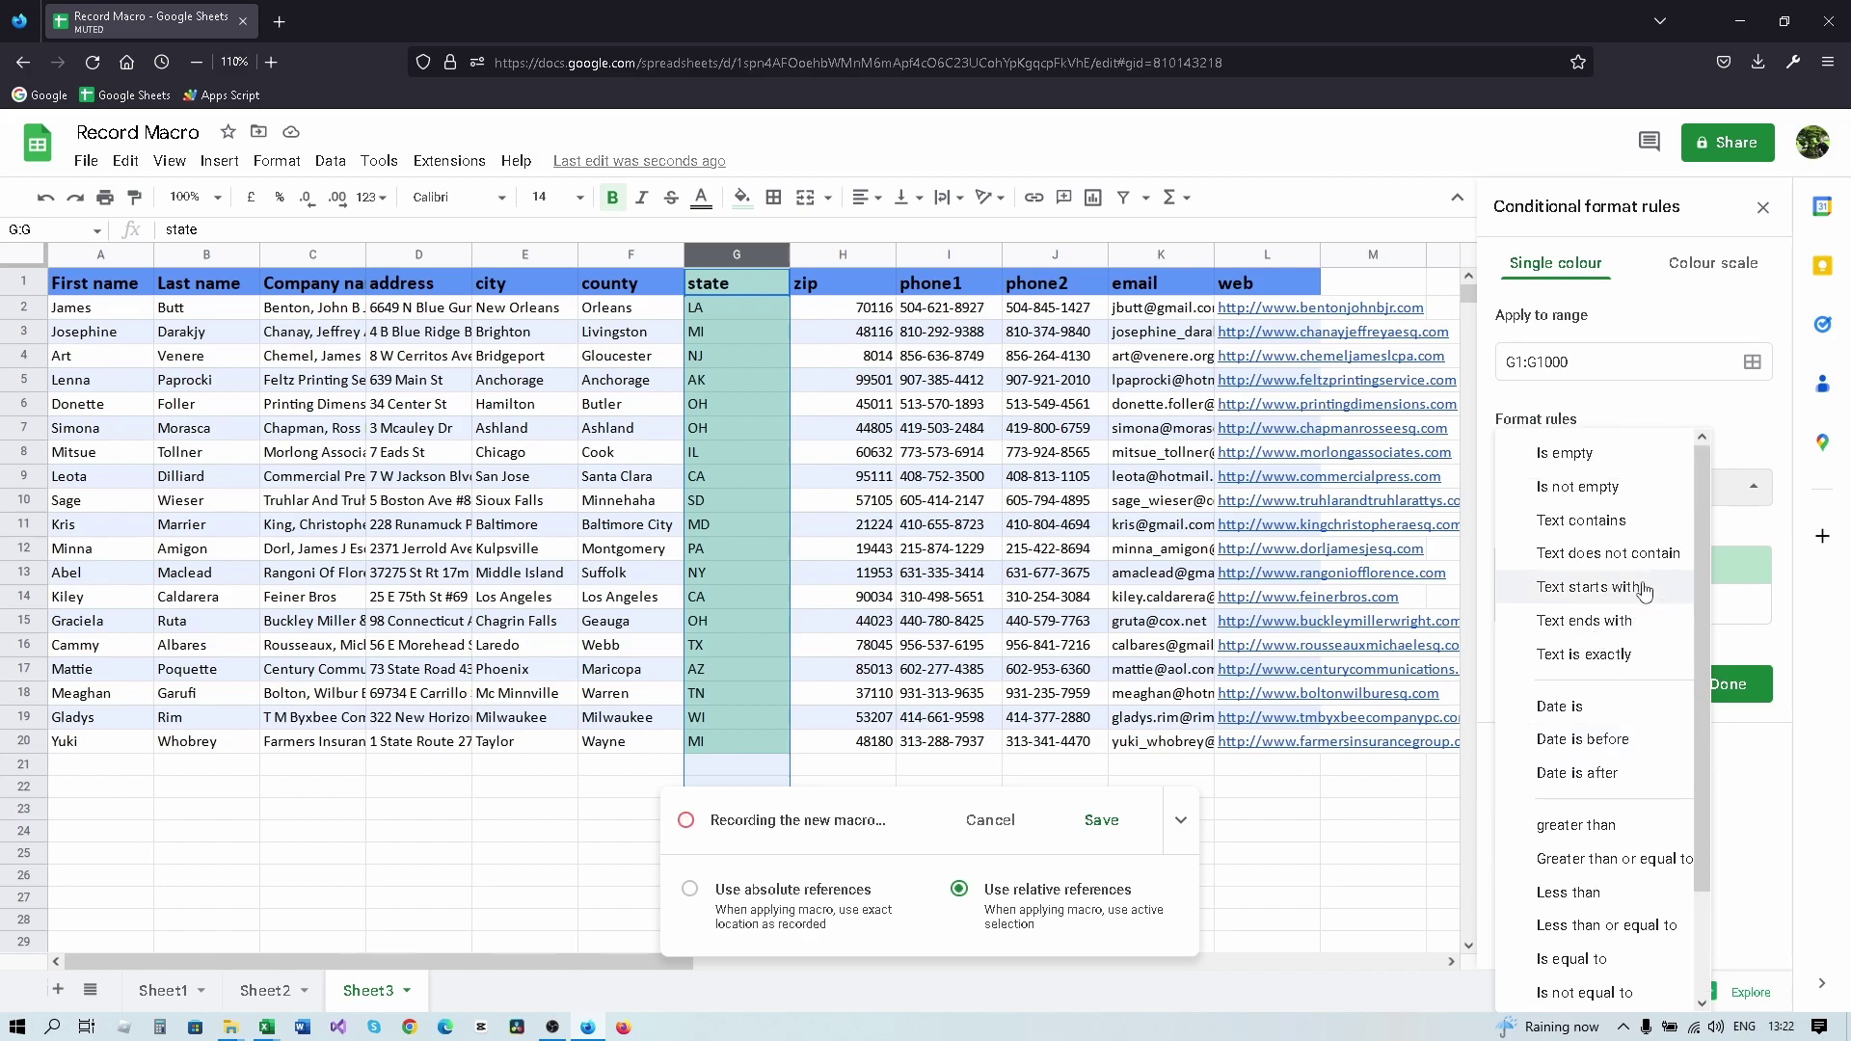
{"action": "left_click", "coordinate": [1622, 654]}
{"action": "left_click", "coordinate": [1564, 529]}
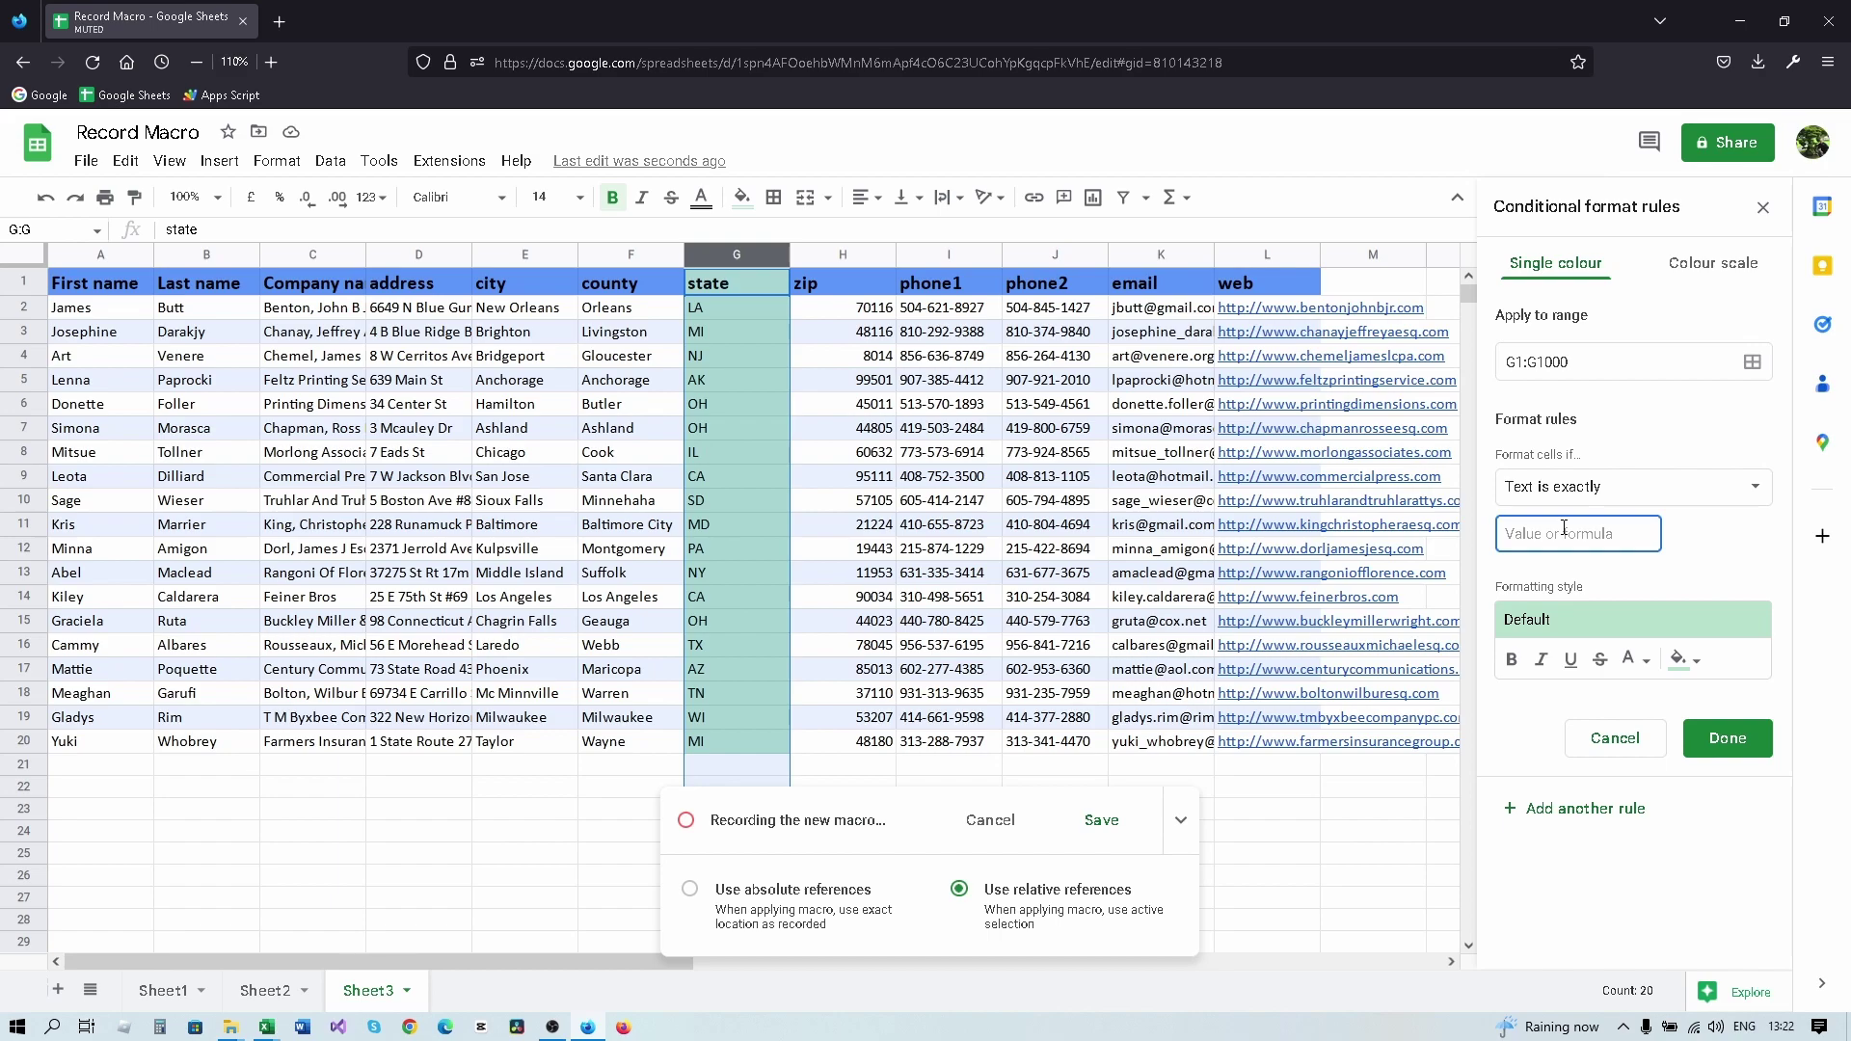
{"action": "type", "text": "OH"}
{"action": "left_click", "coordinate": [1682, 659]}
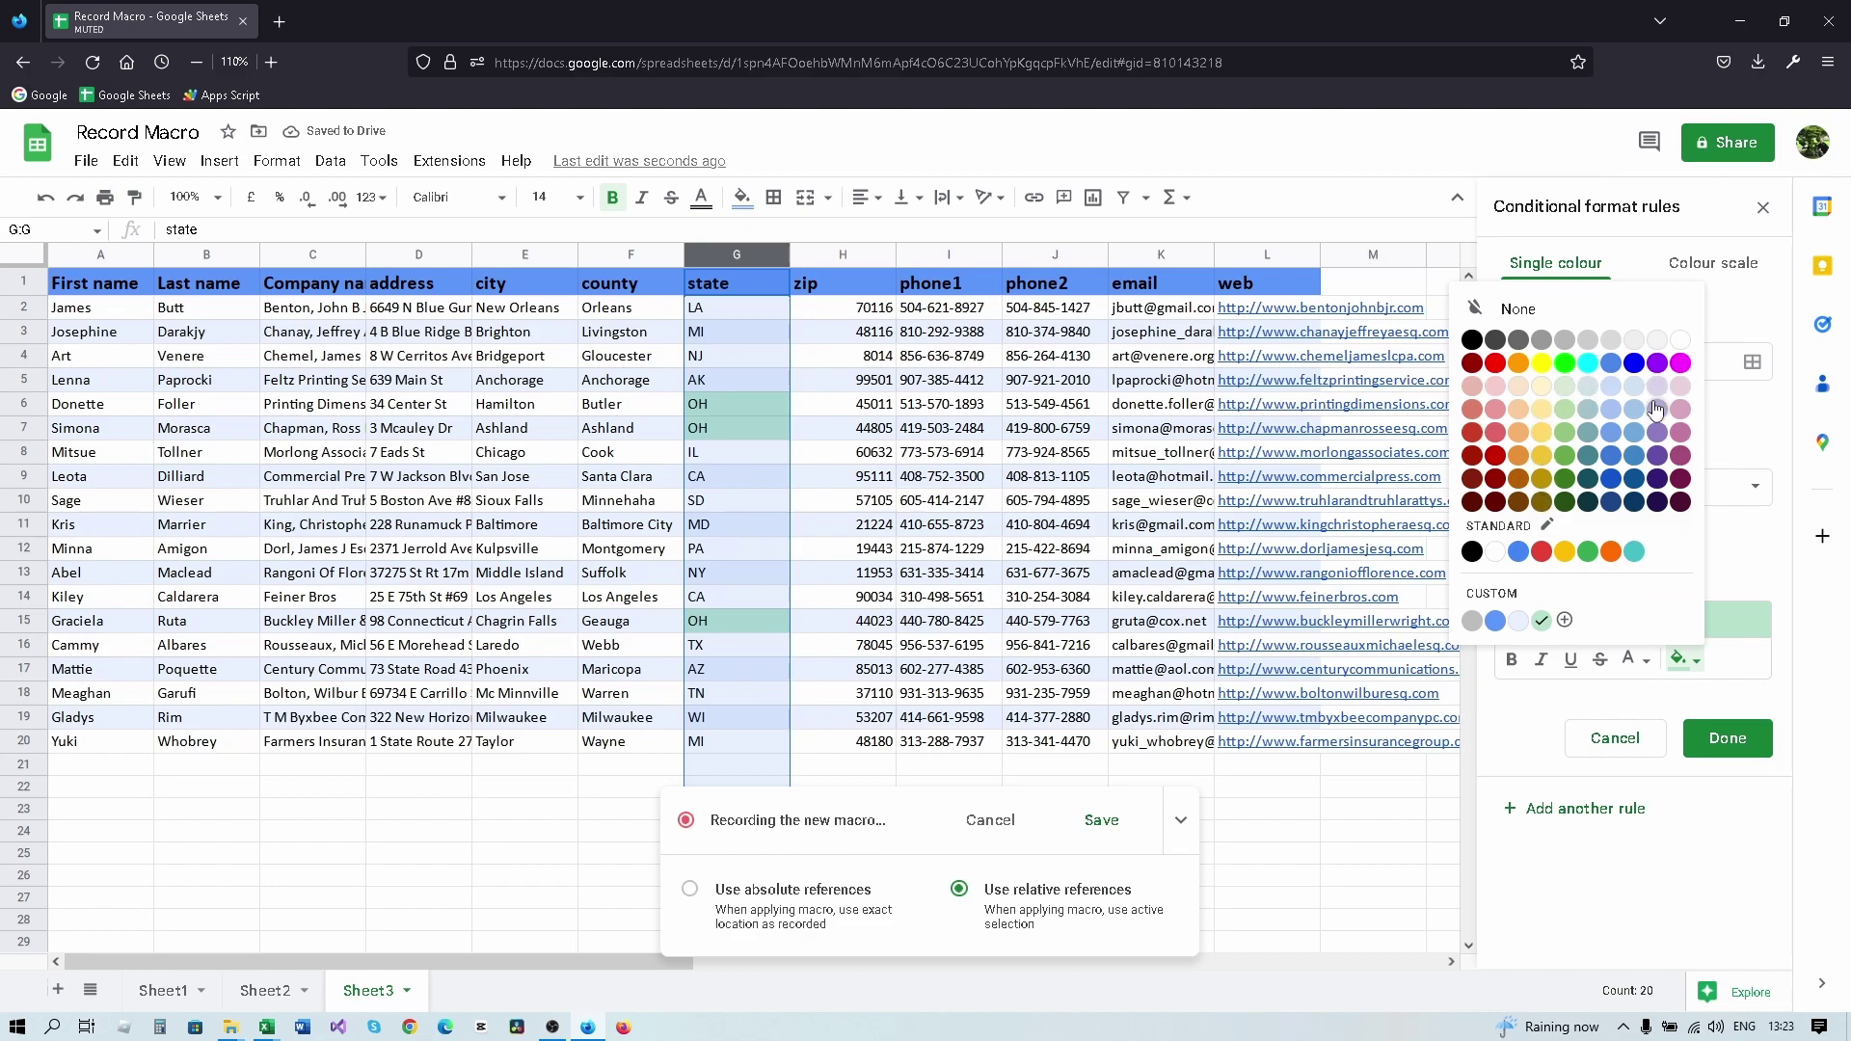
{"action": "left_click", "coordinate": [1496, 450]}
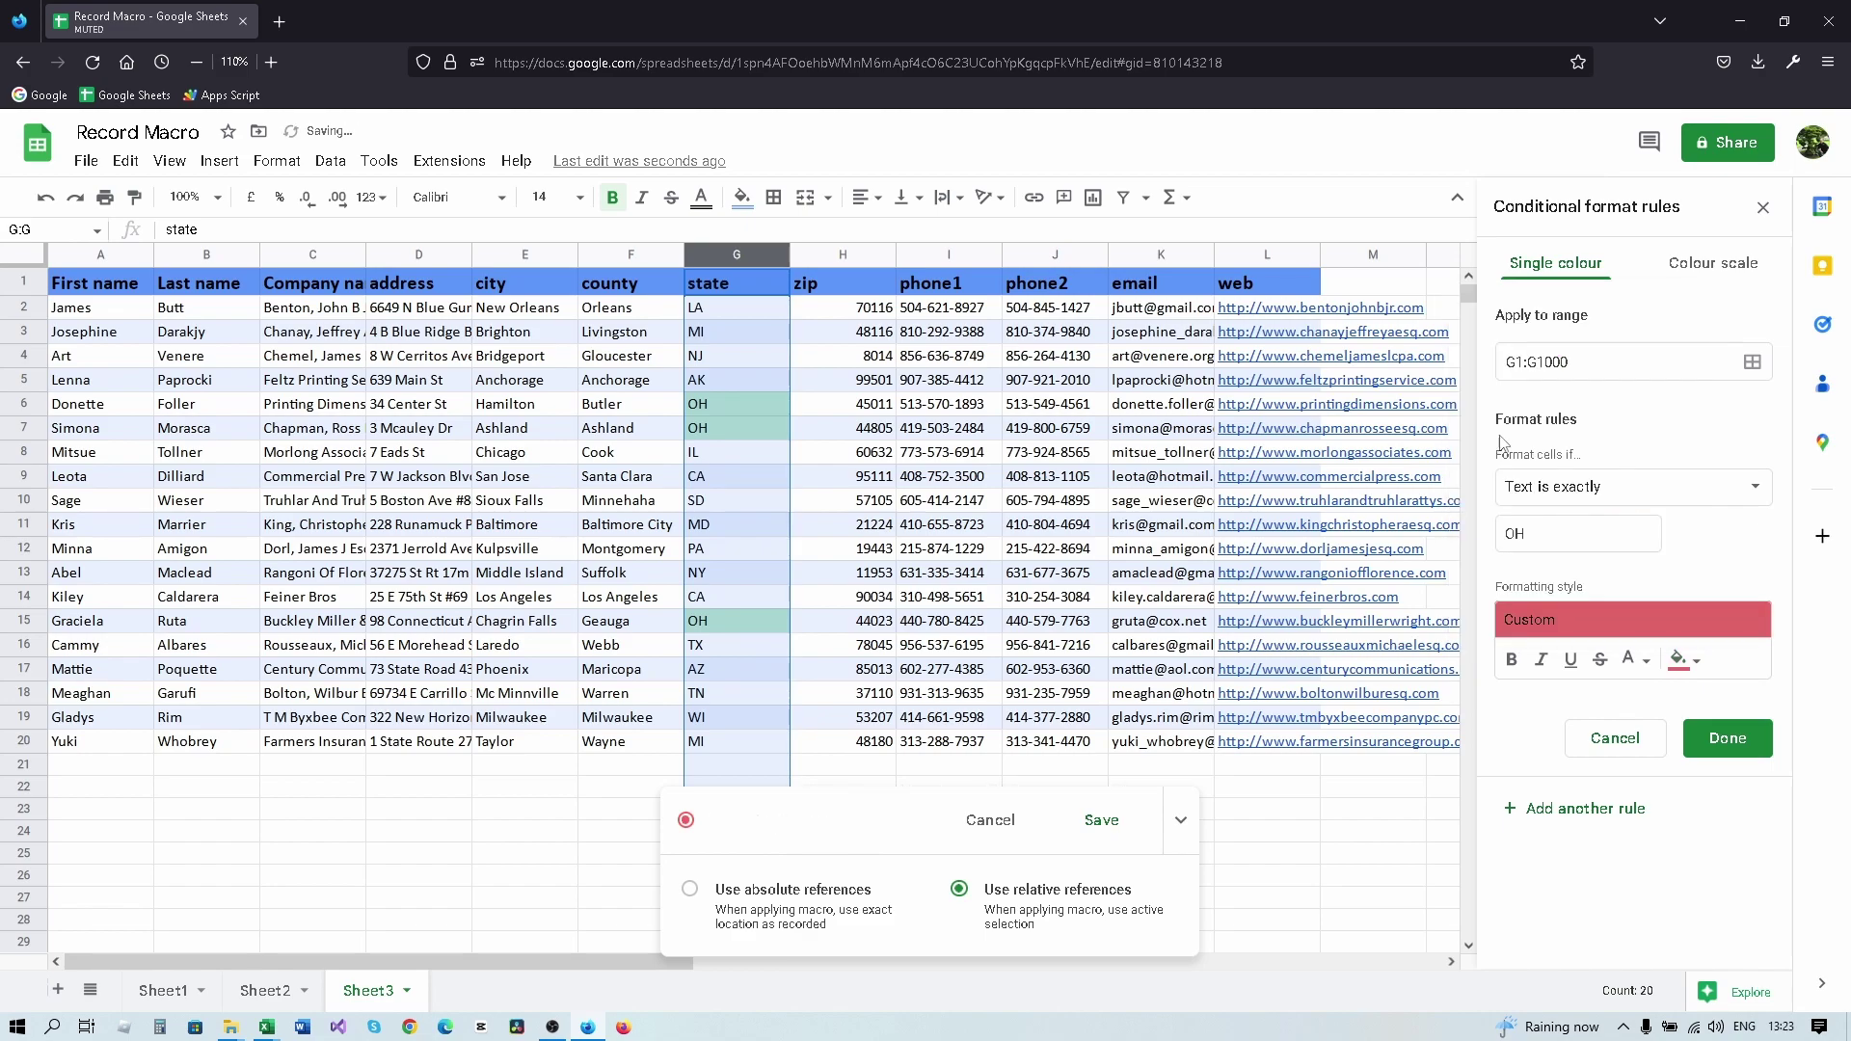
{"action": "left_click", "coordinate": [1729, 754]}
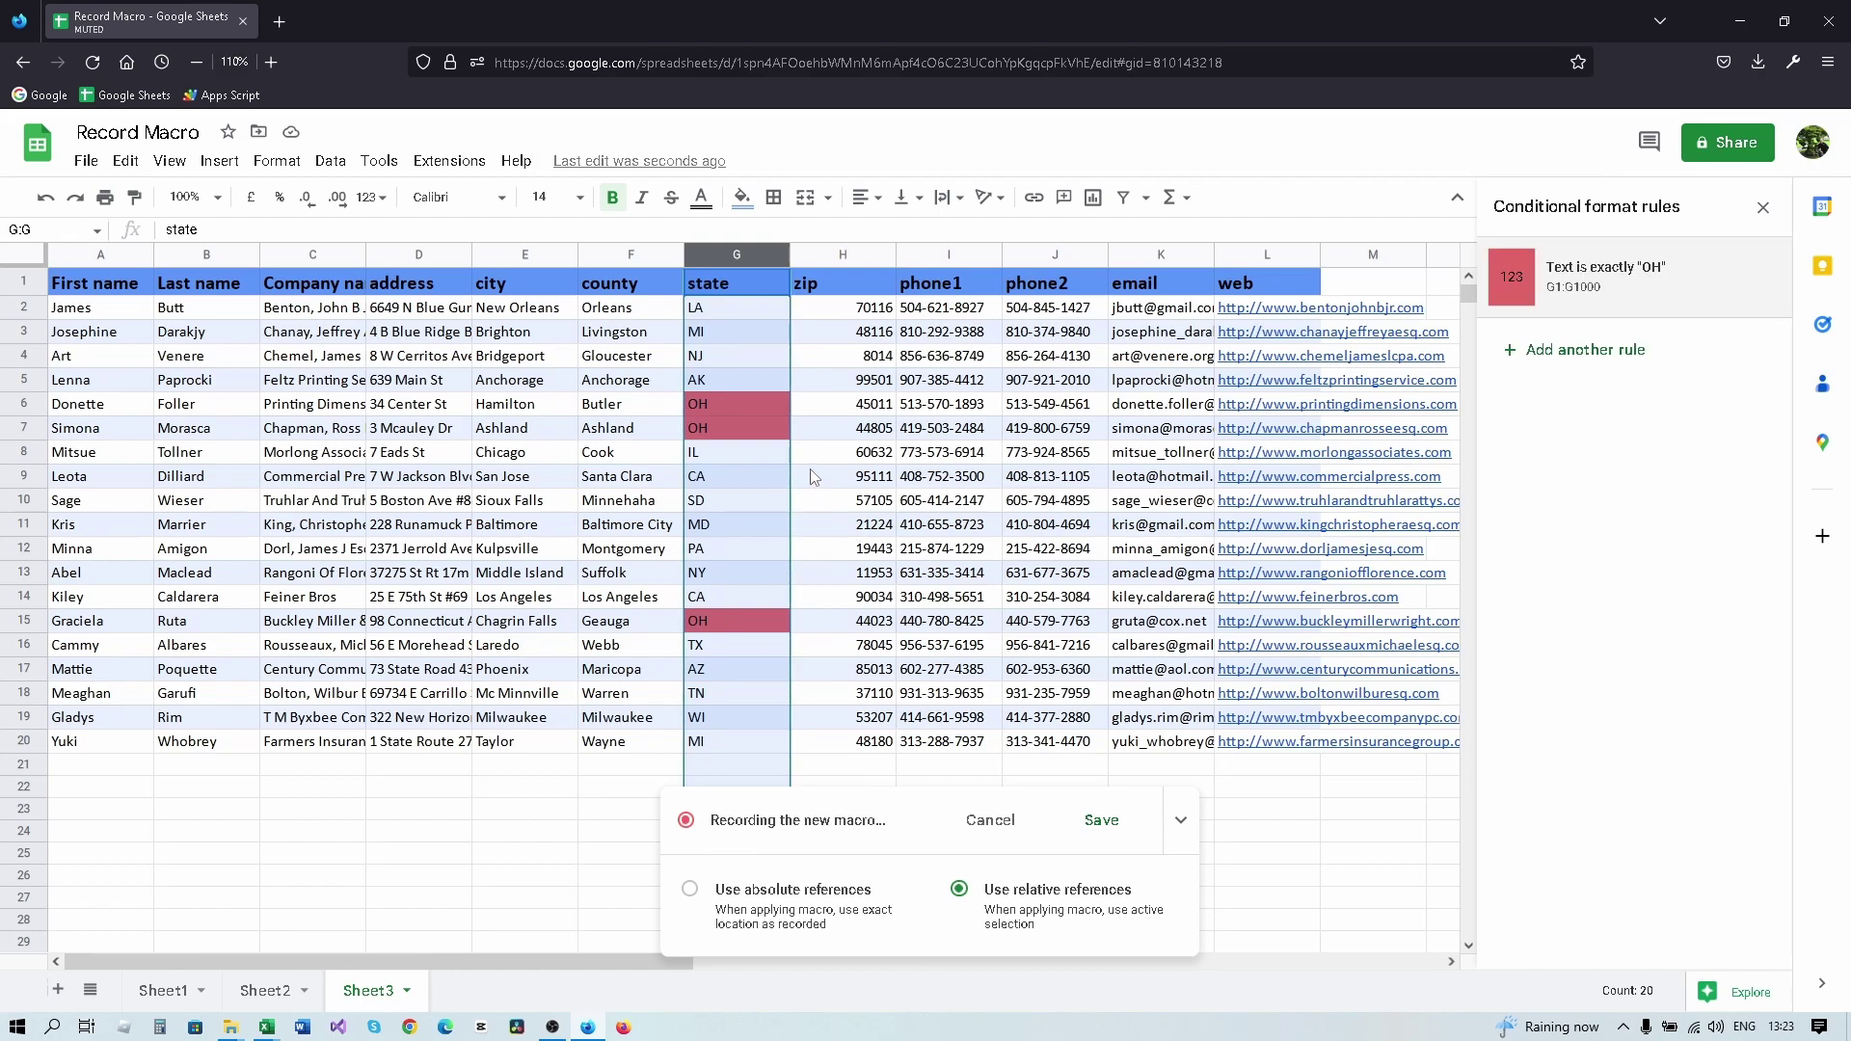
{"action": "left_click", "coordinate": [1763, 208]}
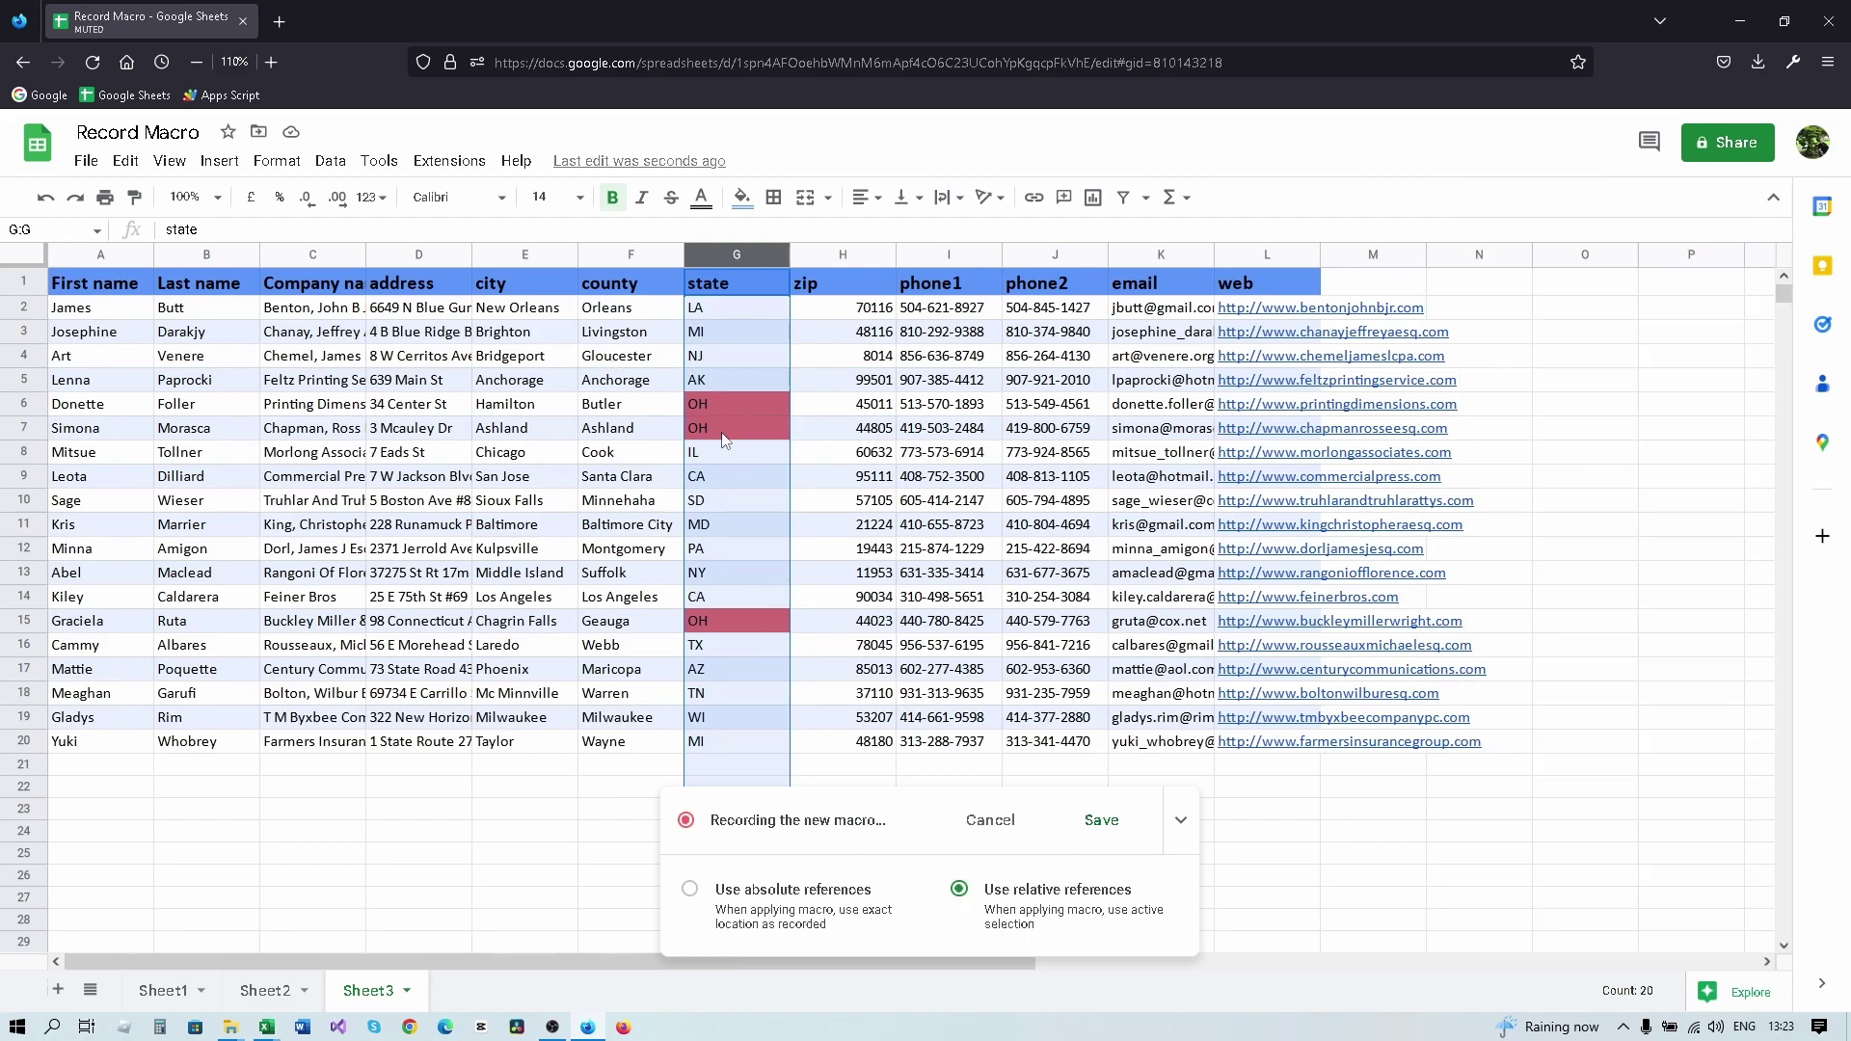
Step: Select cell G12, stop recording, and save the macro as 'OH'
{"action": "left_click", "coordinate": [749, 548]}
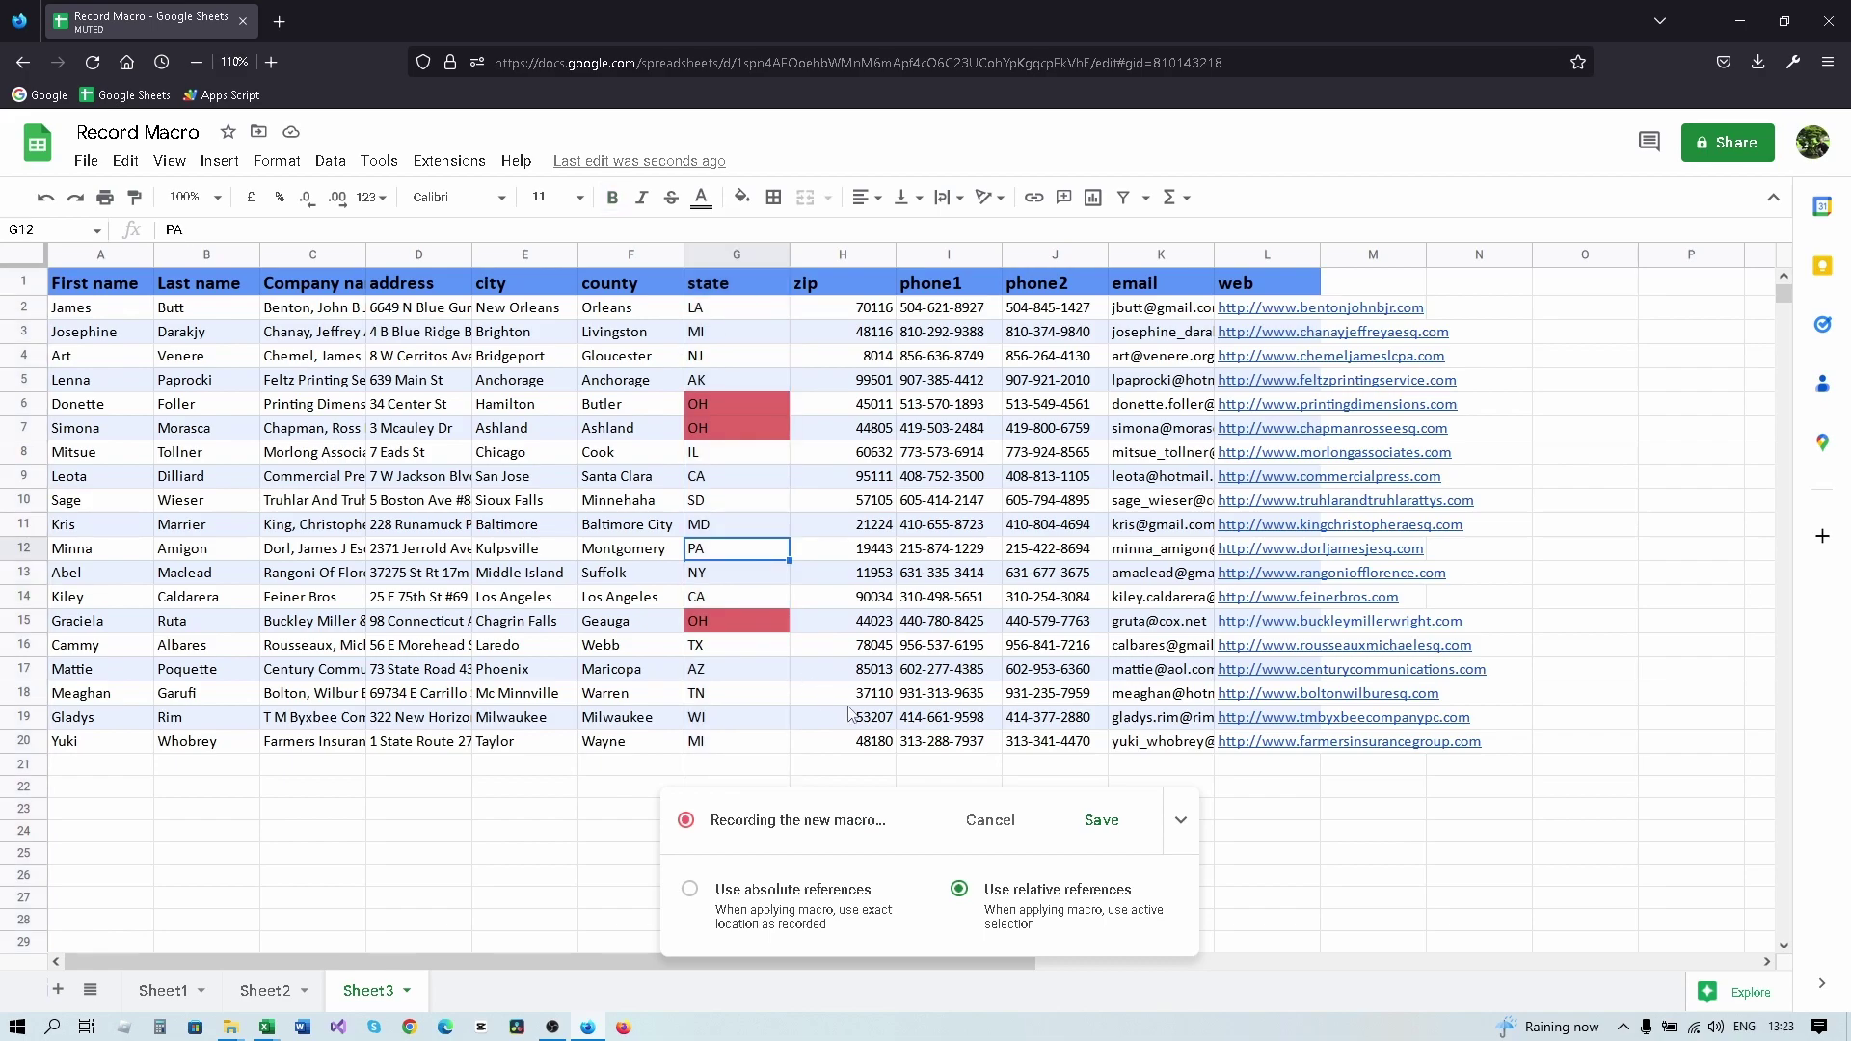
{"action": "left_click", "coordinate": [1116, 827]}
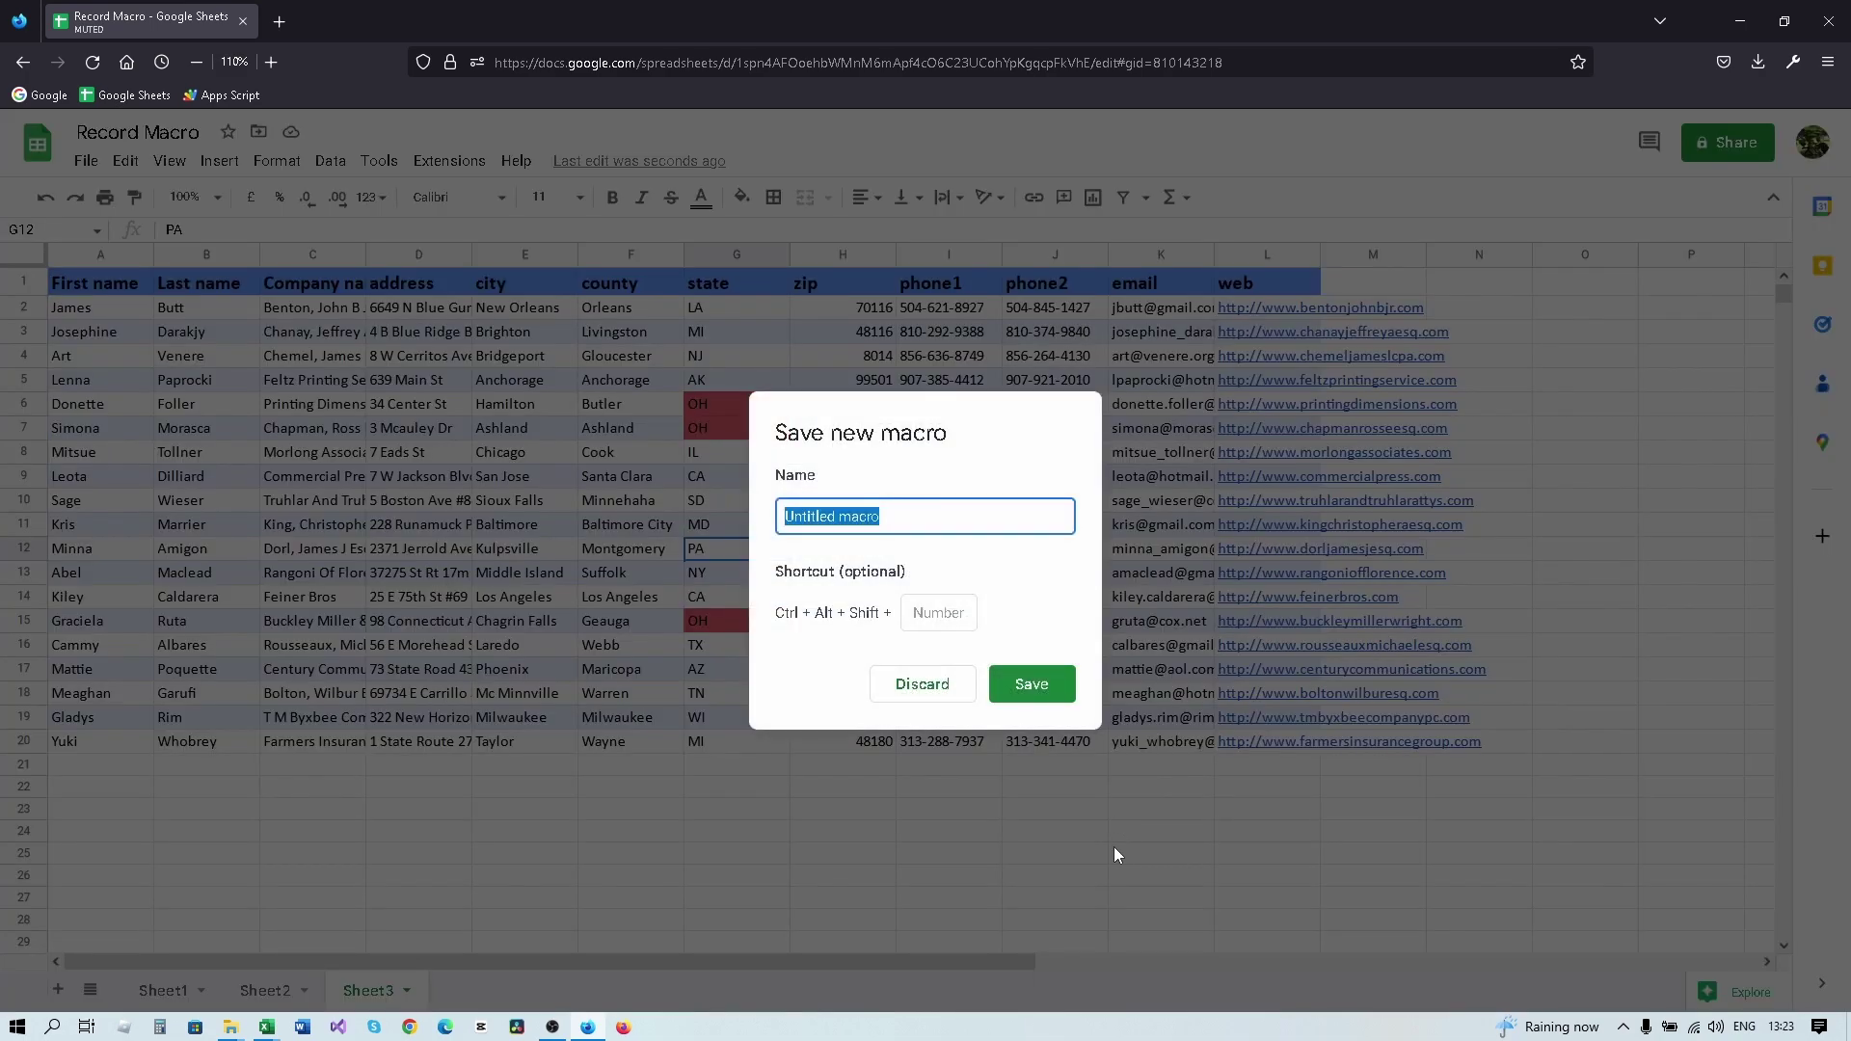
{"action": "type", "text": "OH"}
{"action": "left_click", "coordinate": [1032, 684]}
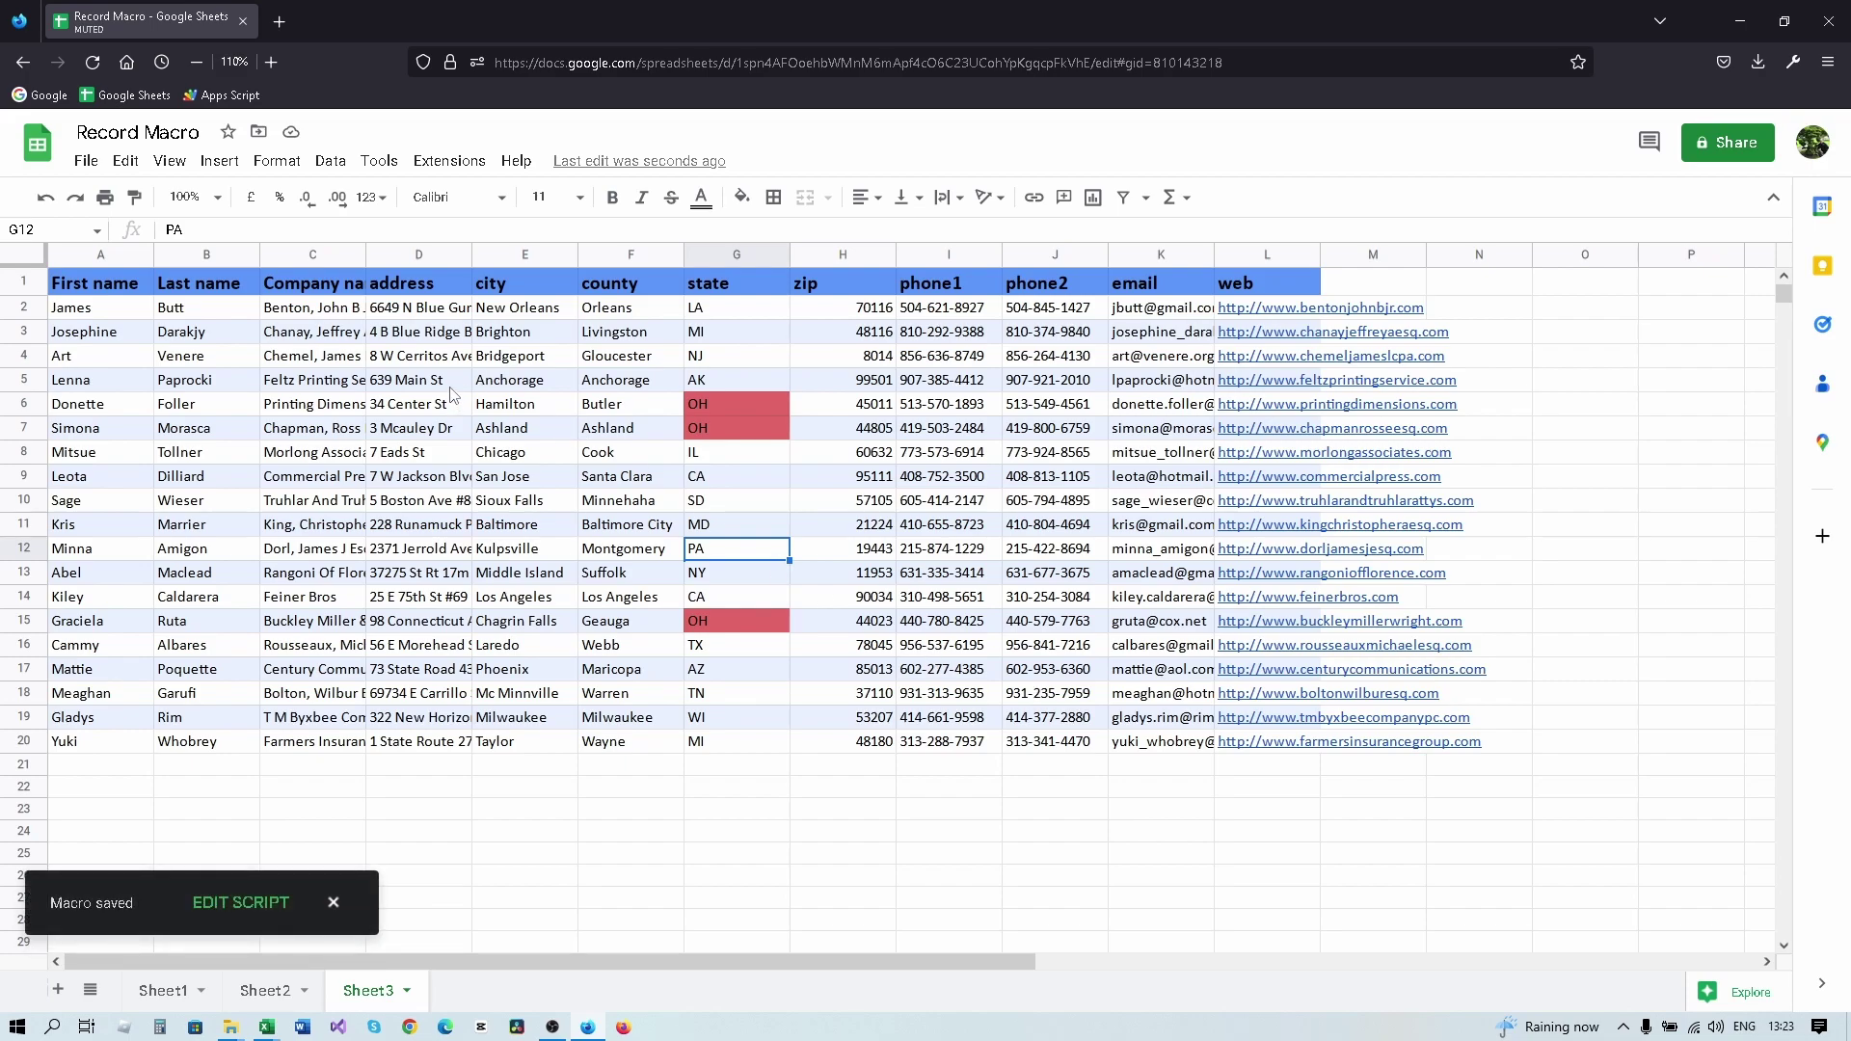
Step: On Sheet2, select state column G and run the OH macro
{"action": "left_click", "coordinate": [287, 1005]}
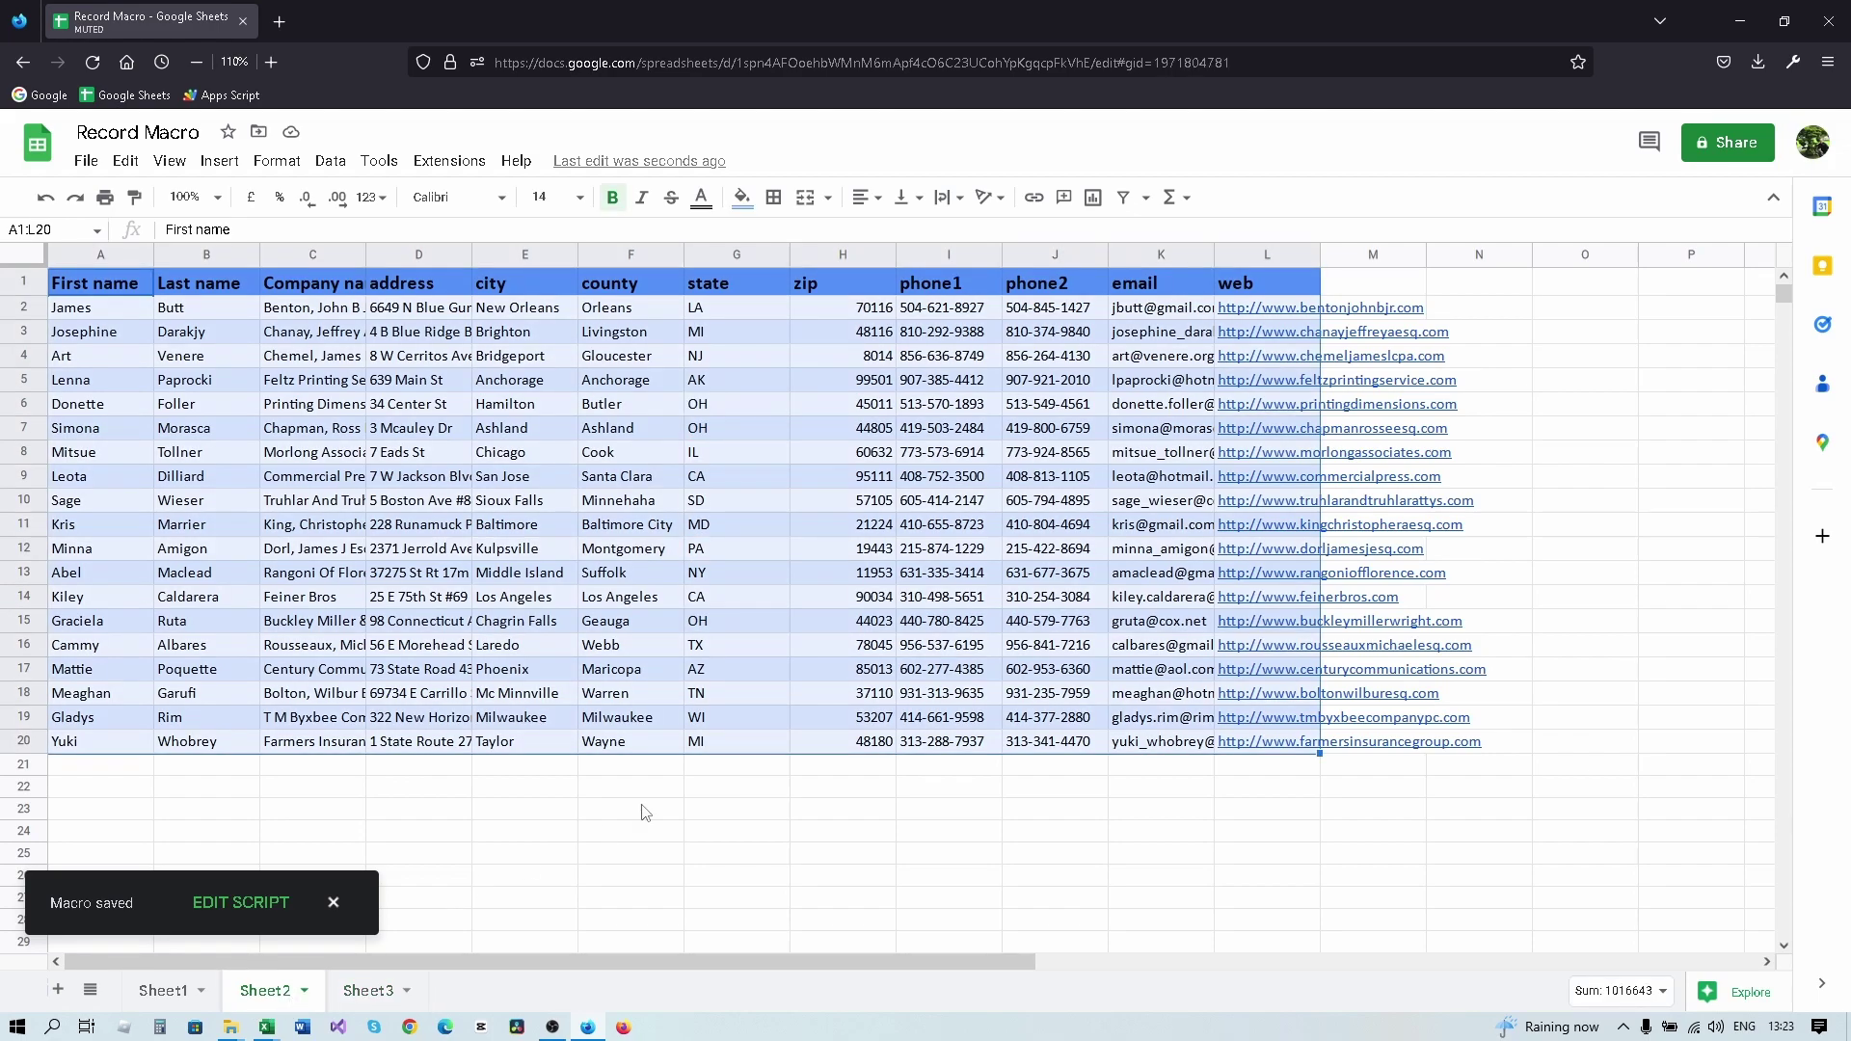
{"action": "left_click", "coordinate": [740, 669]}
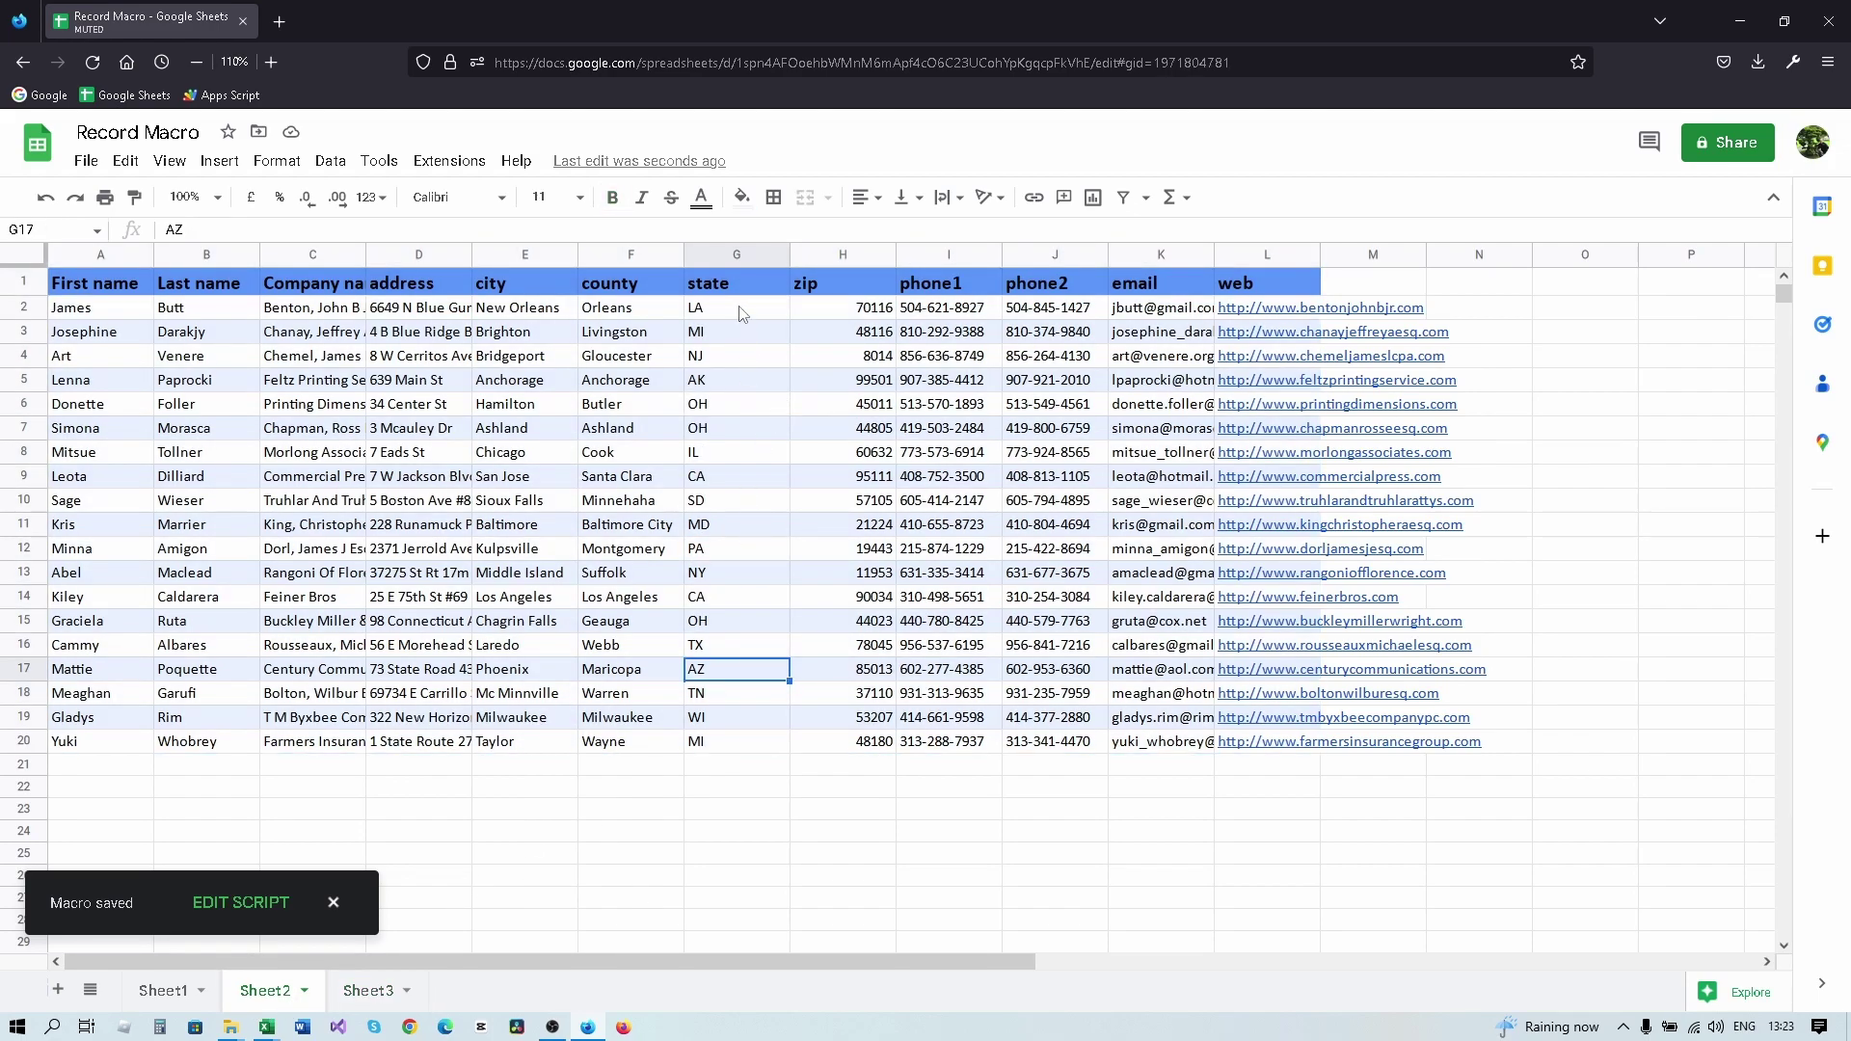
{"action": "left_click", "coordinate": [780, 256]}
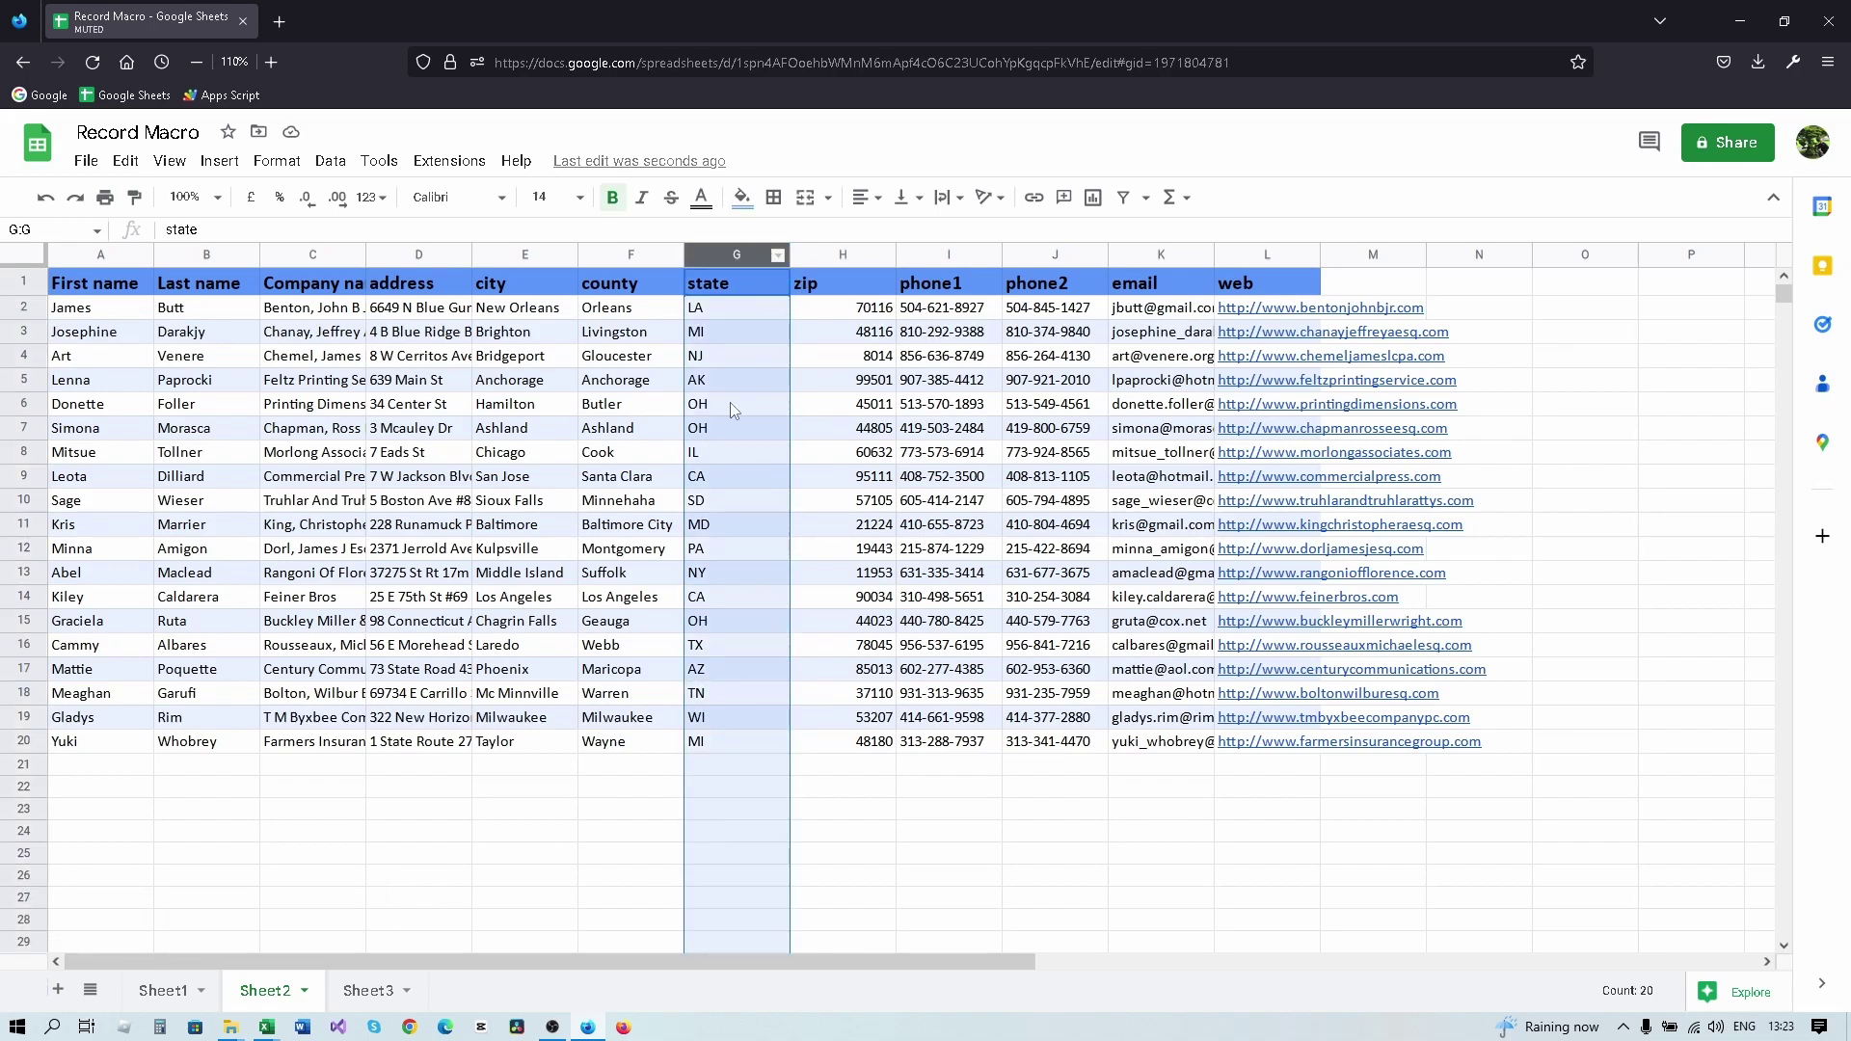
{"action": "left_click", "coordinate": [449, 160]}
{"action": "mouse_move", "coordinate": [473, 235]}
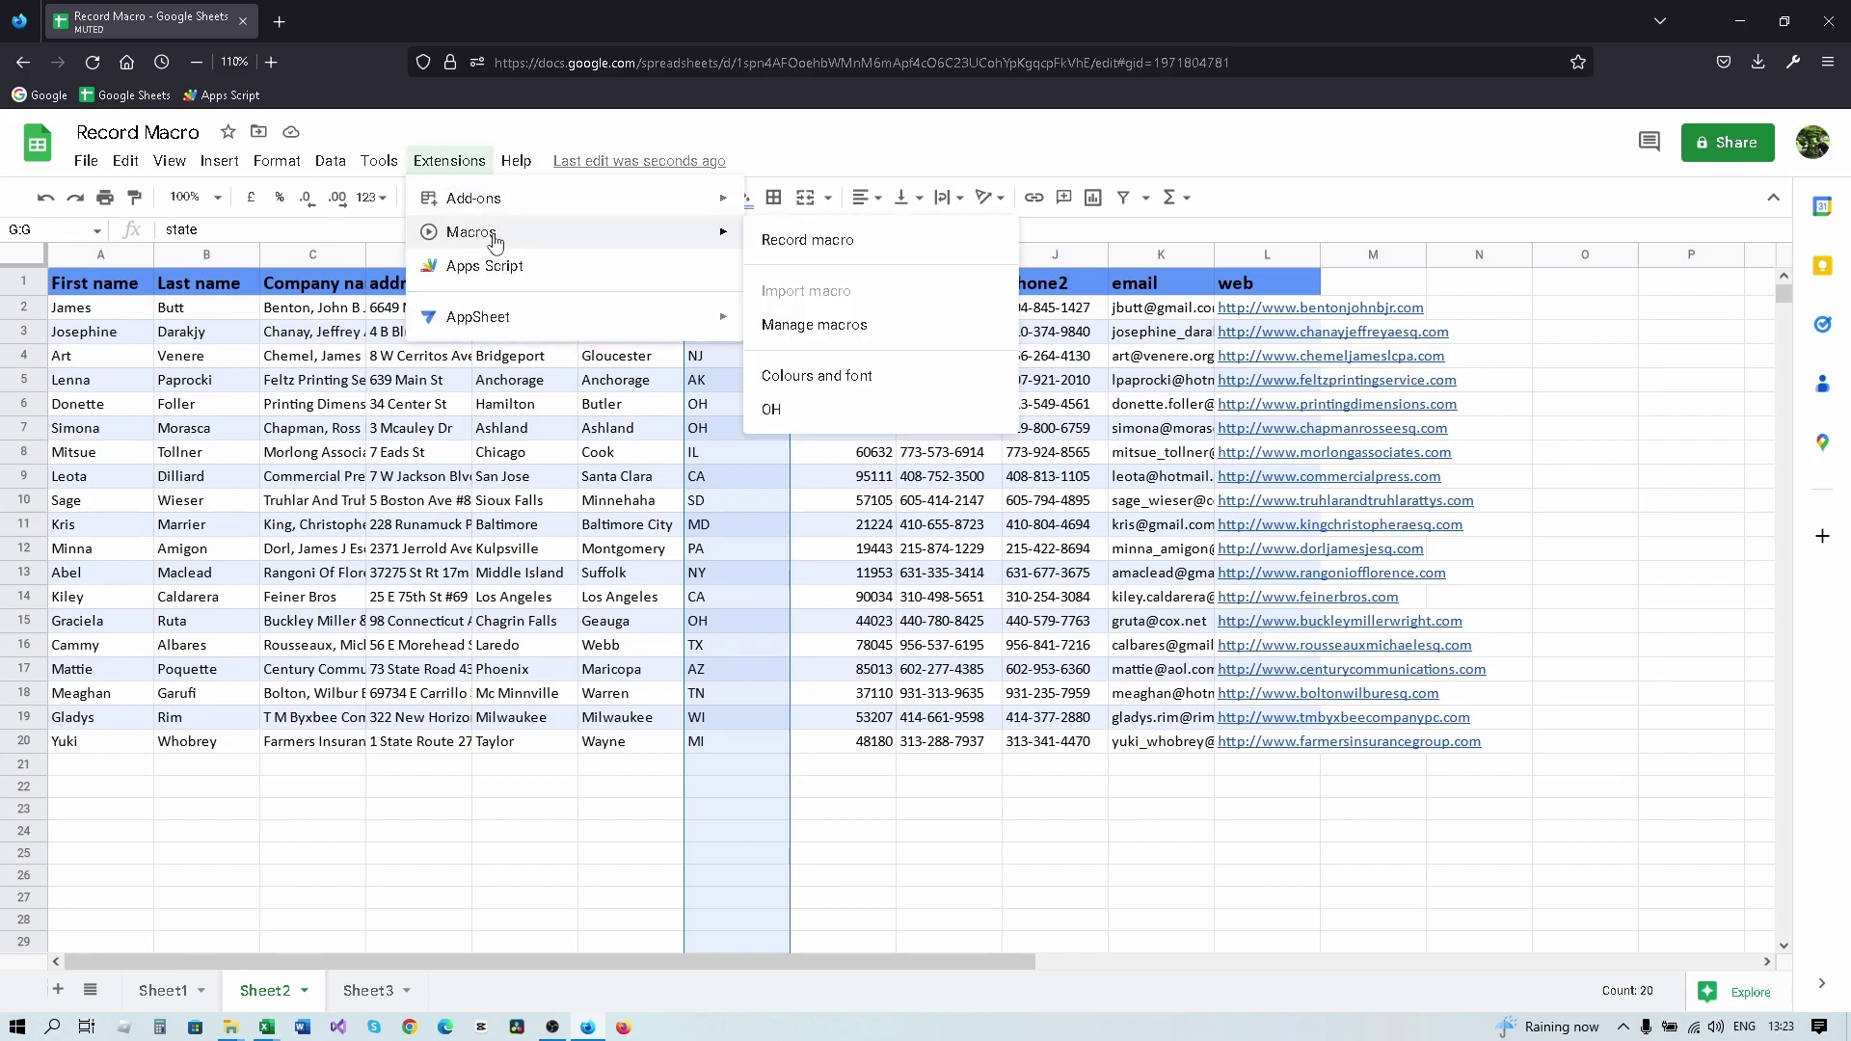
{"action": "left_click", "coordinate": [776, 413]}
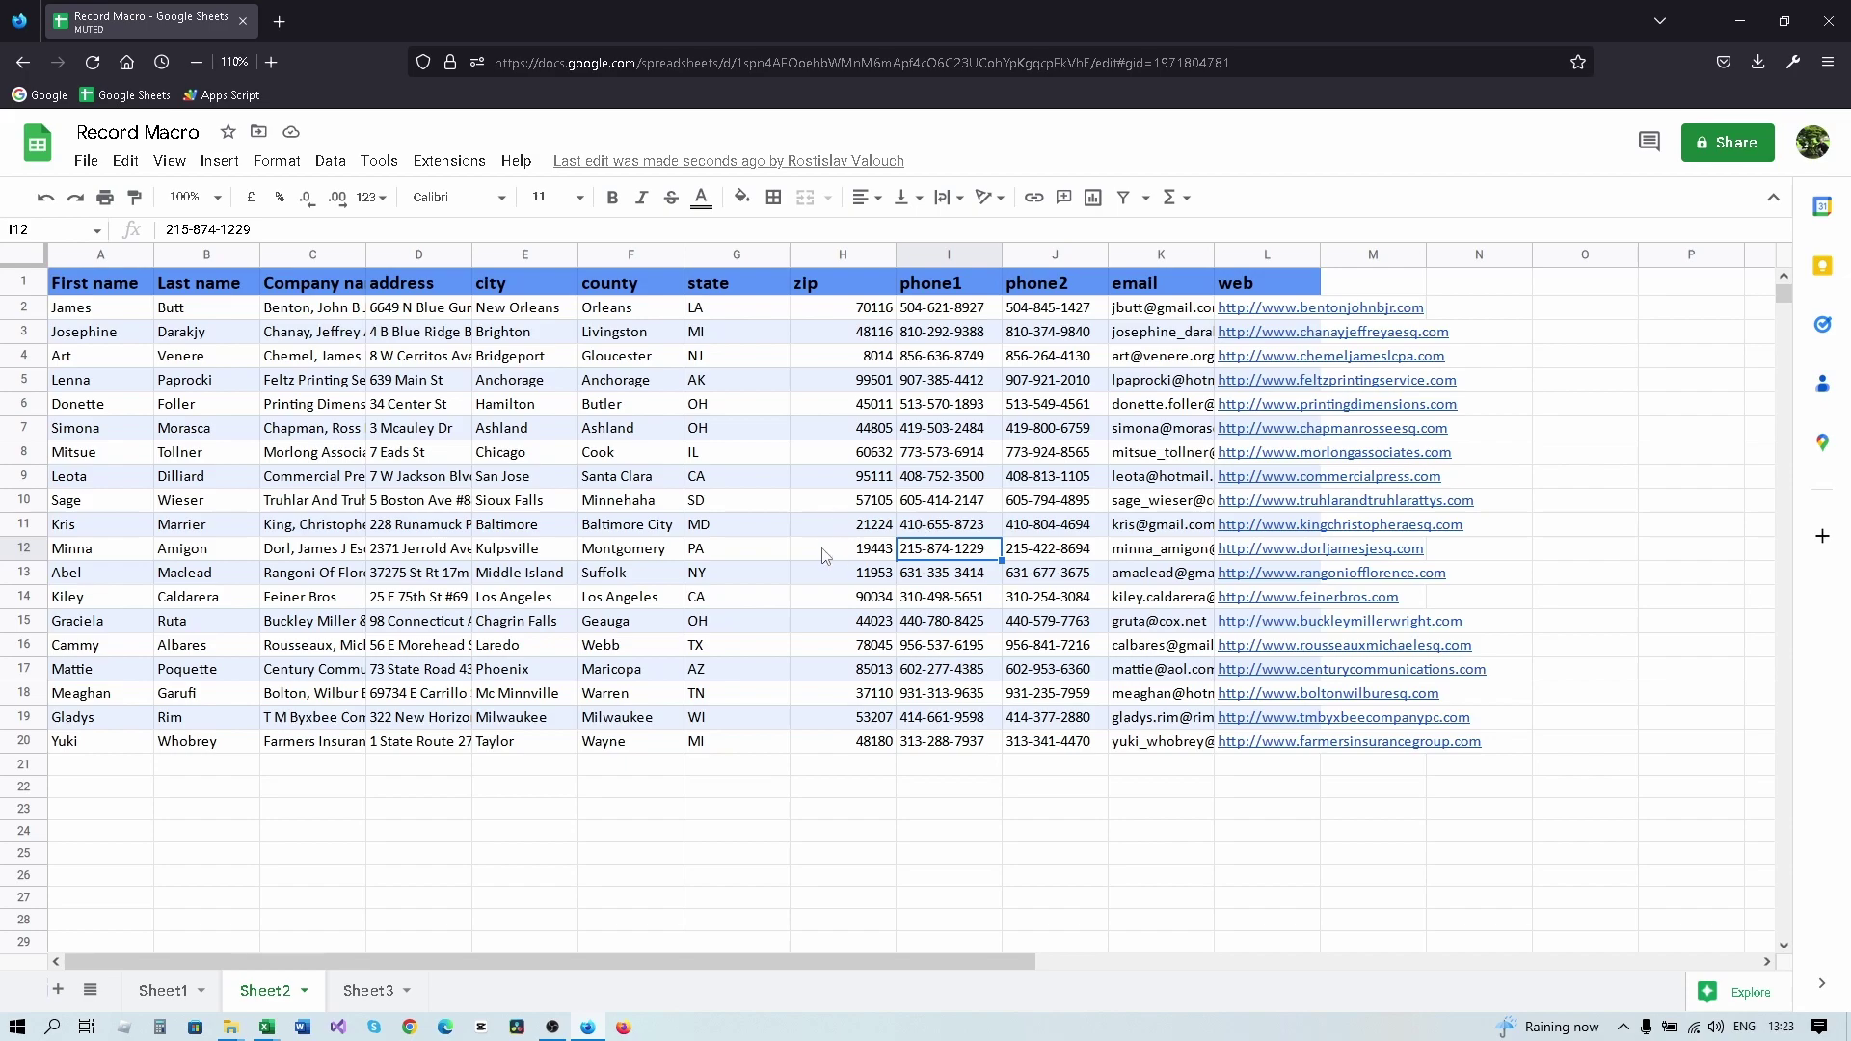
Step: Enter OH into phone1 cell I11 to test the highlighting
{"action": "left_click", "coordinate": [723, 330]}
{"action": "left_click", "coordinate": [745, 556]}
{"action": "left_click", "coordinate": [956, 533]}
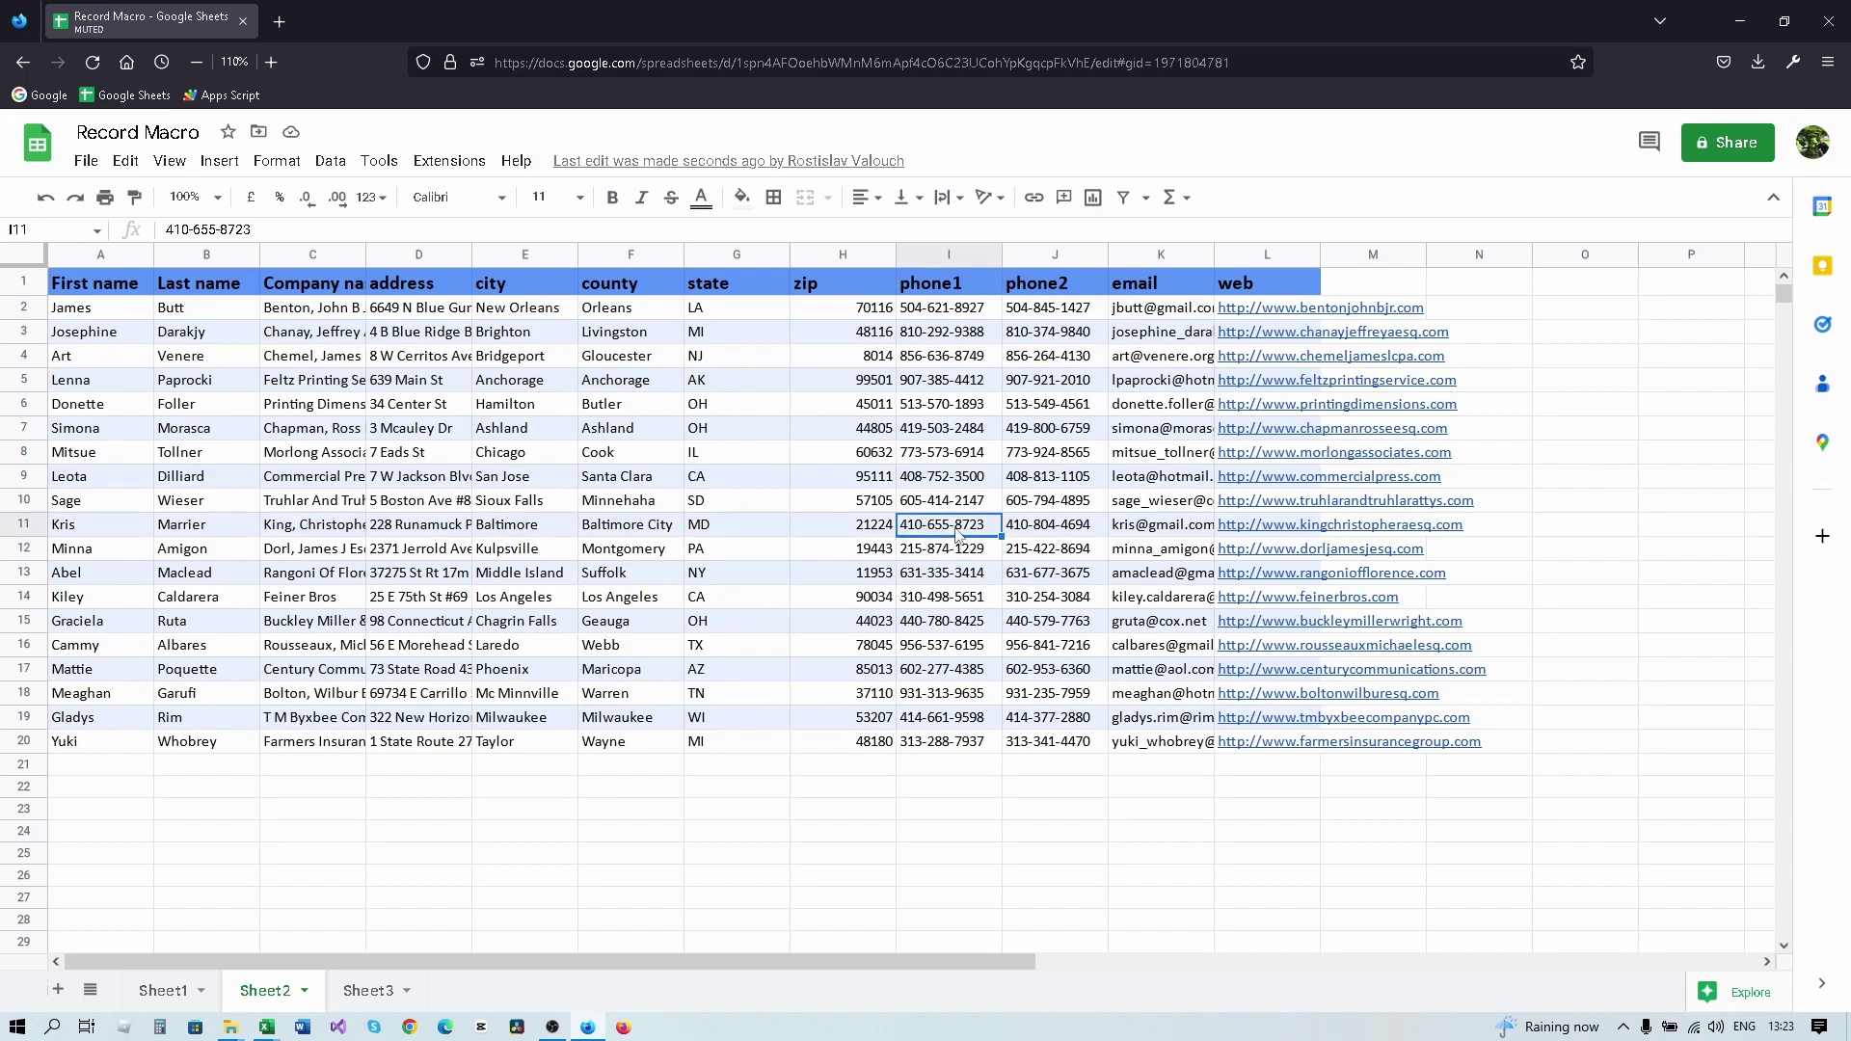
{"action": "type", "text": "0"}
{"action": "key", "text": "Return"}
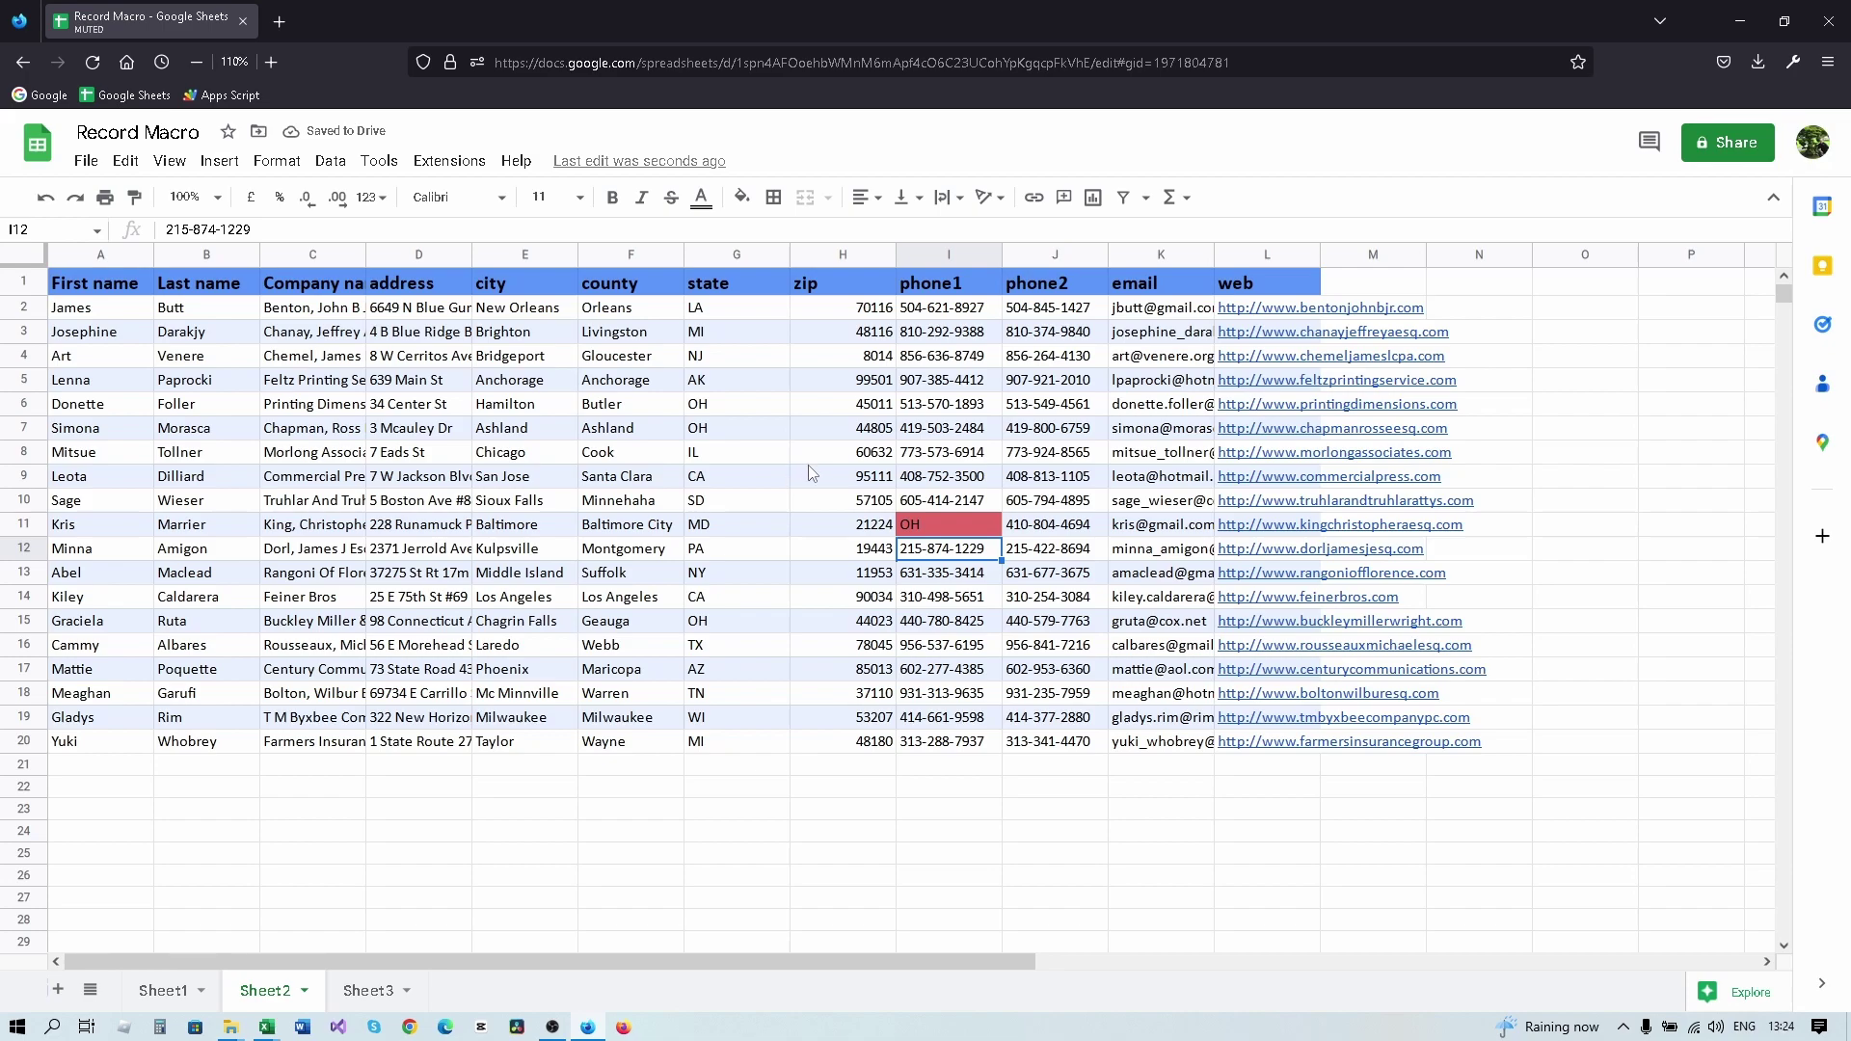
Step: Select cell E1 and run the OH macro again
{"action": "left_click", "coordinate": [523, 286]}
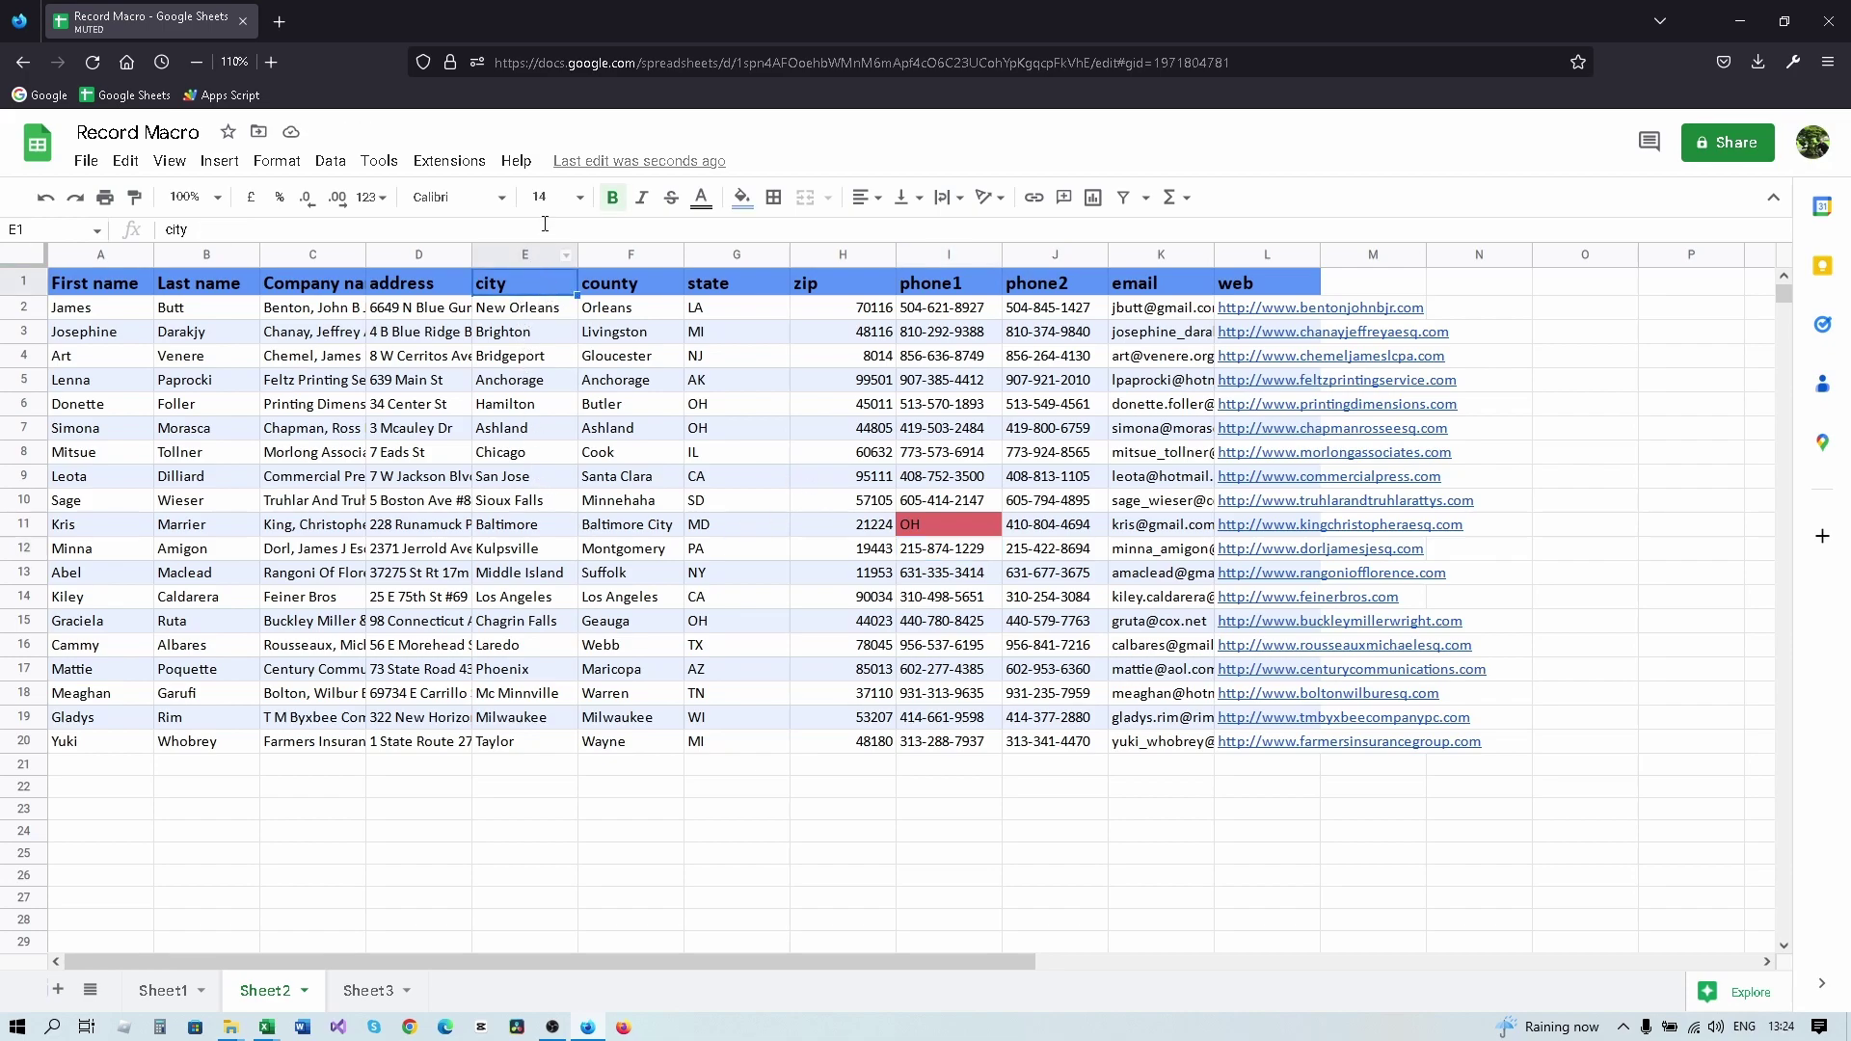
{"action": "left_click", "coordinate": [450, 160]}
{"action": "mouse_move", "coordinate": [520, 232]}
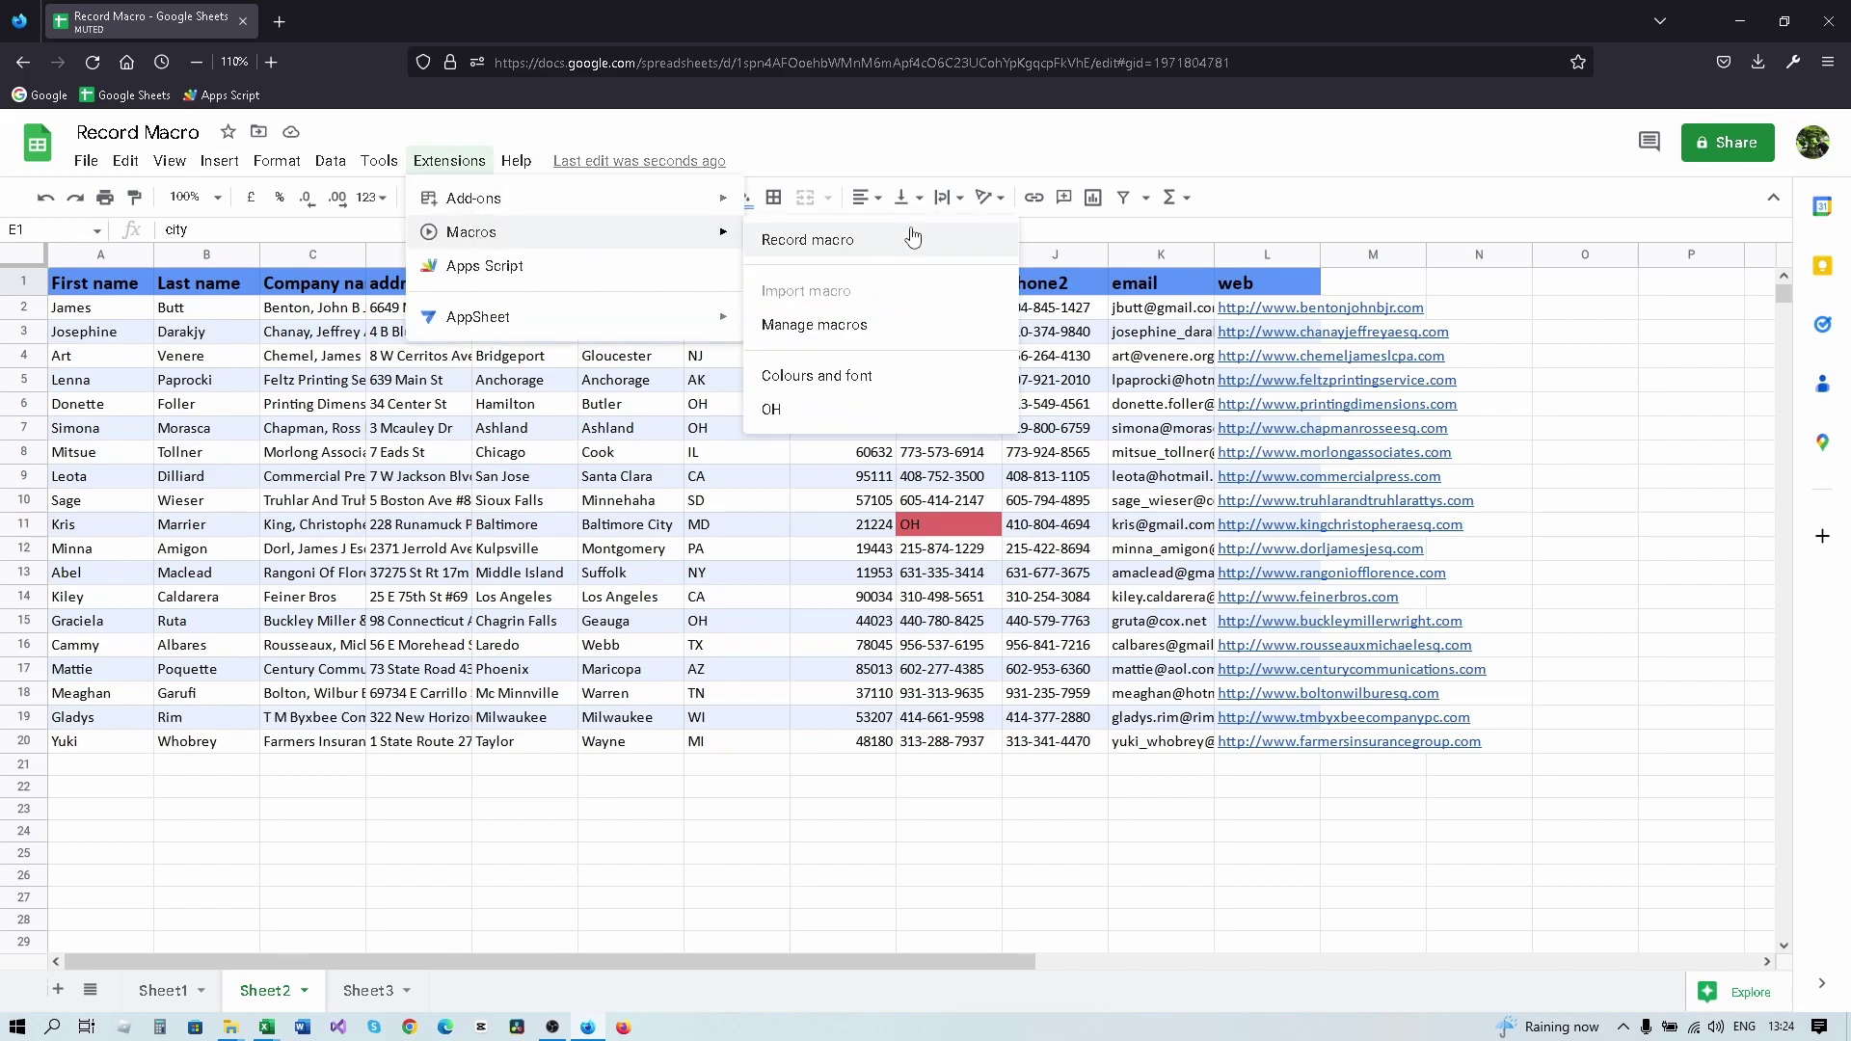
{"action": "left_click", "coordinate": [771, 409]}
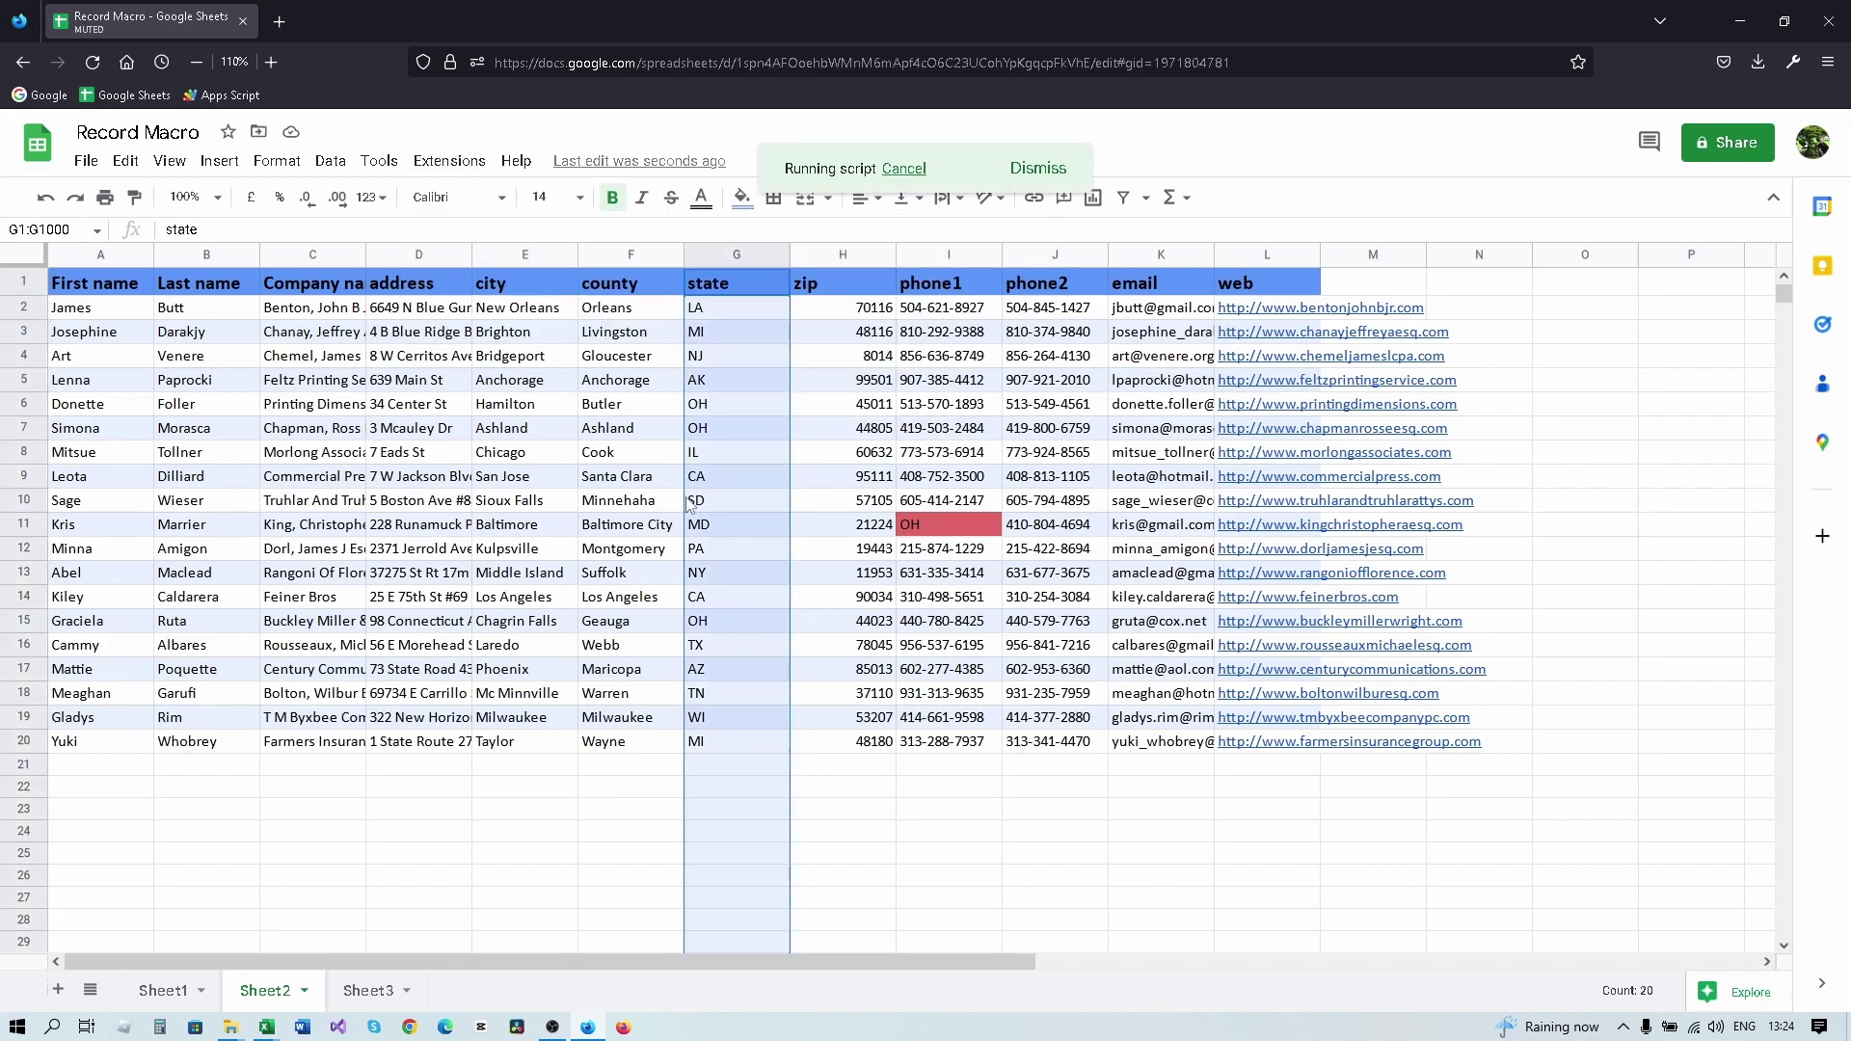